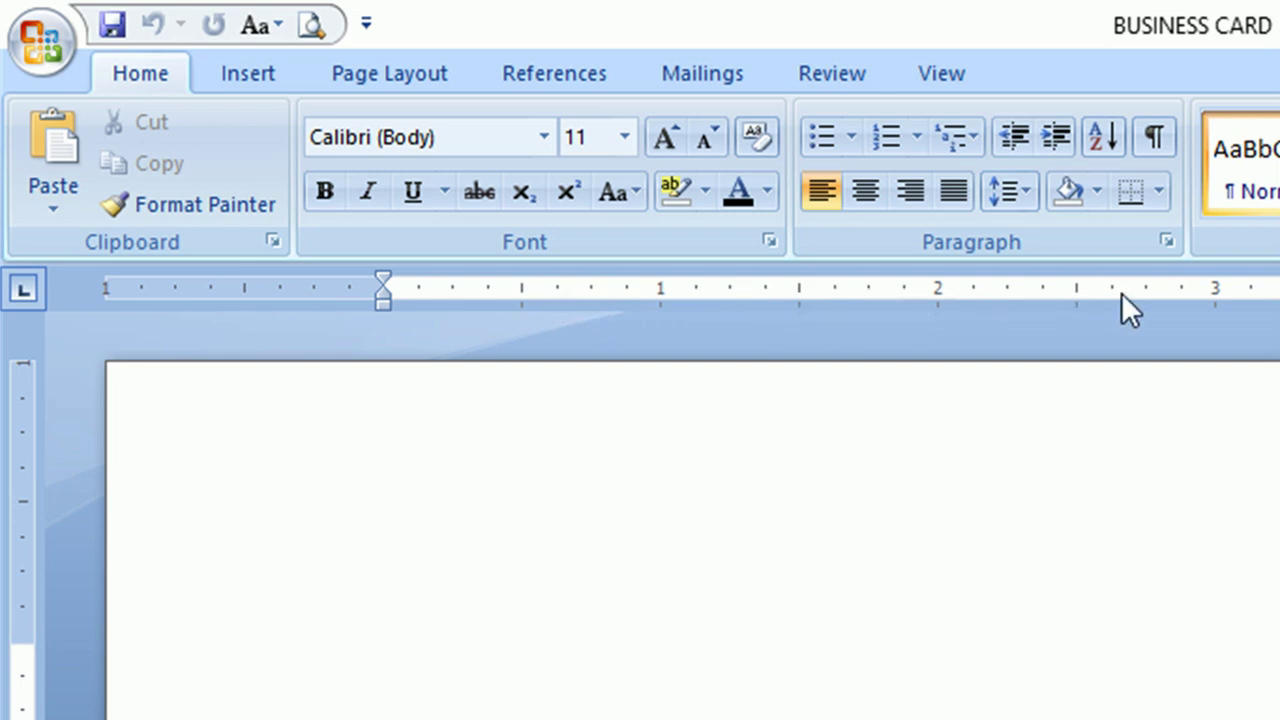
# Step: Switch Word's measurement units from inches to Centimeters in Advanced Word Options
pyautogui.click(40, 48)
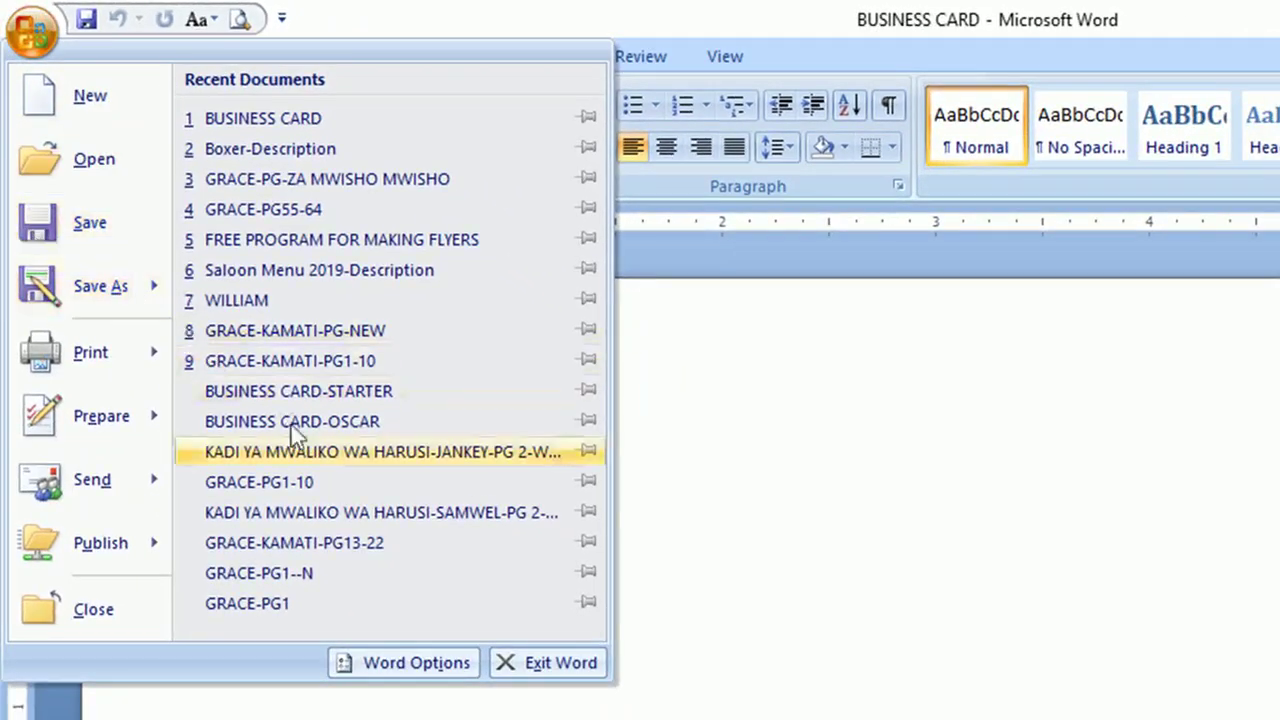
pyautogui.click(395, 668)
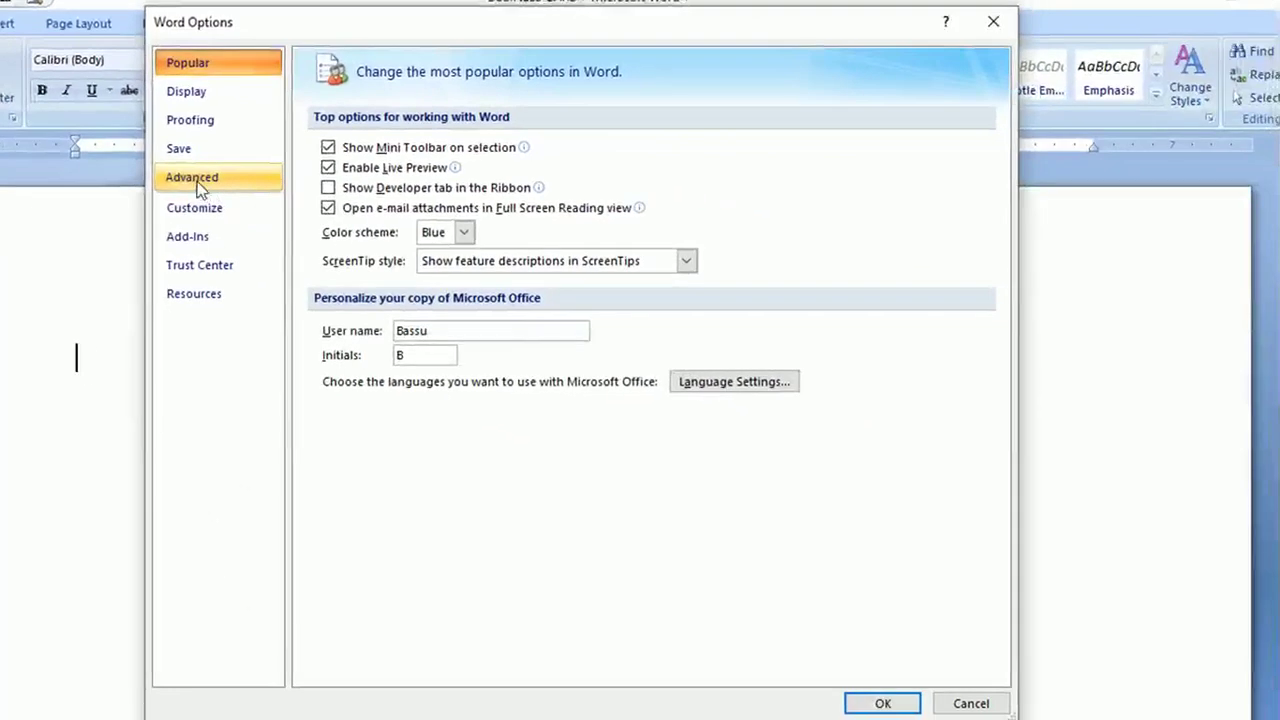
pyautogui.click(255, 199)
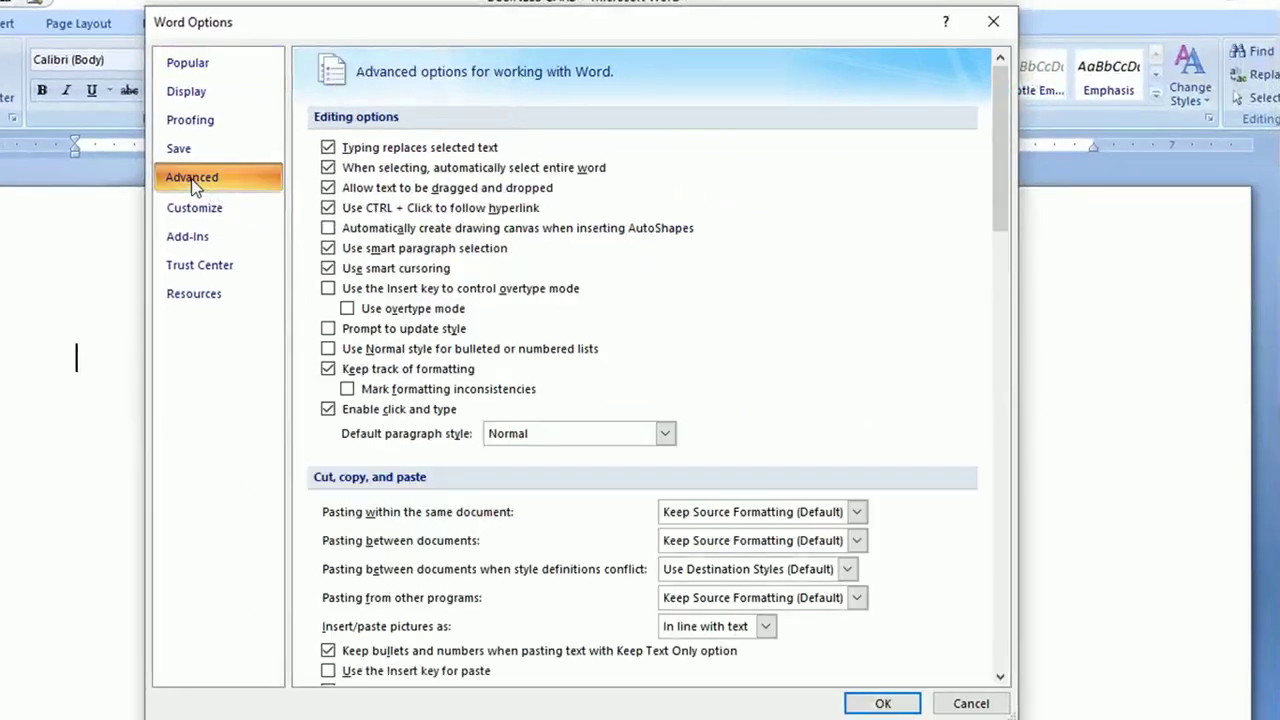
pyautogui.moveTo(999, 132); pyautogui.dragTo(1003, 365)
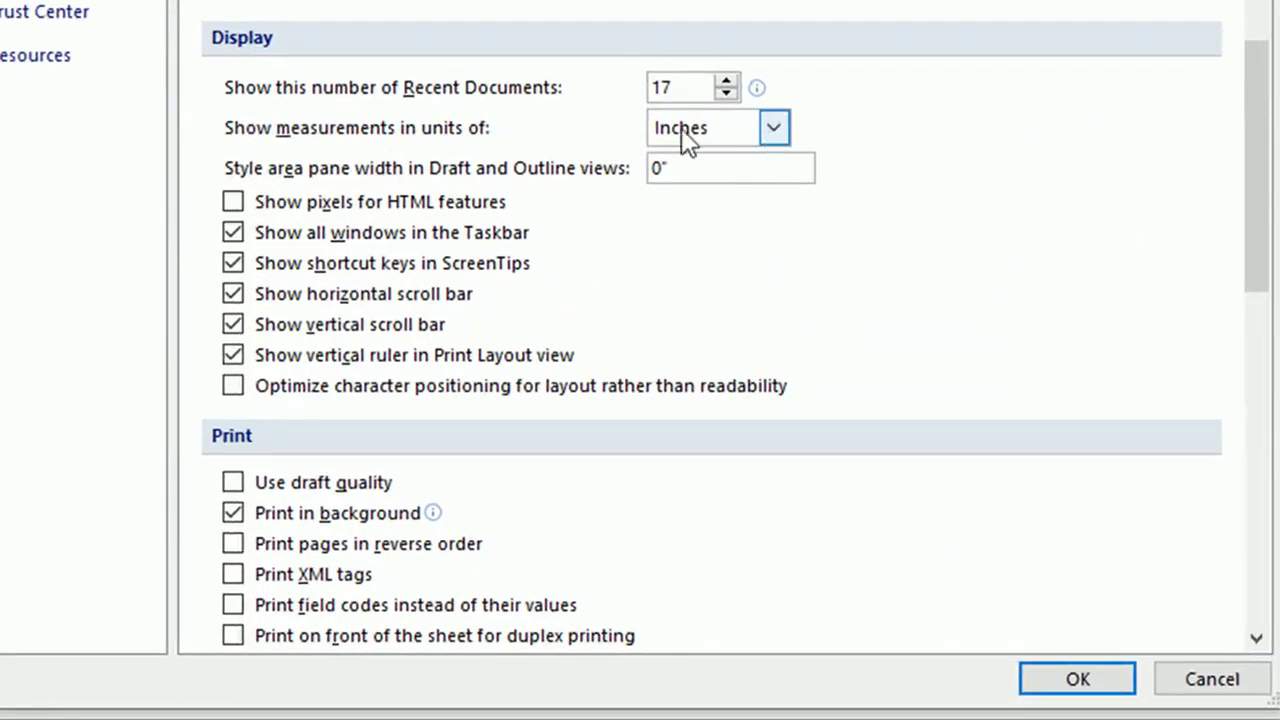
pyautogui.click(772, 130)
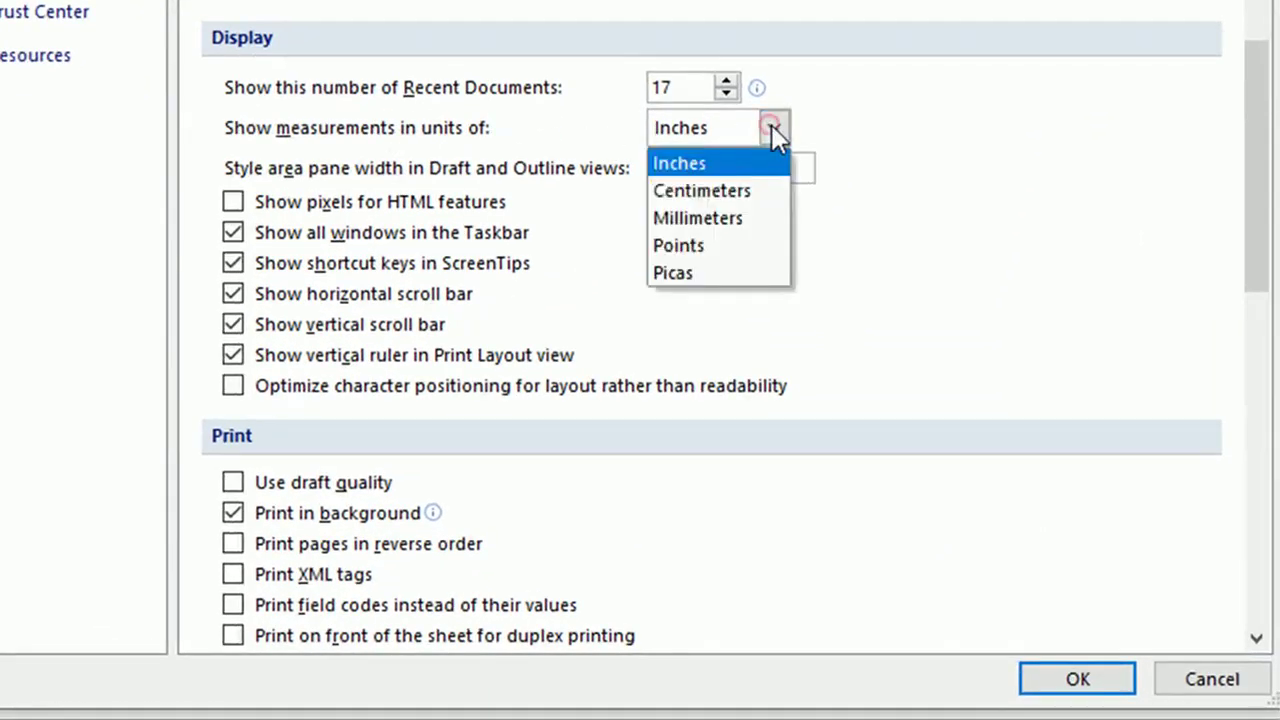
pyautogui.click(723, 193)
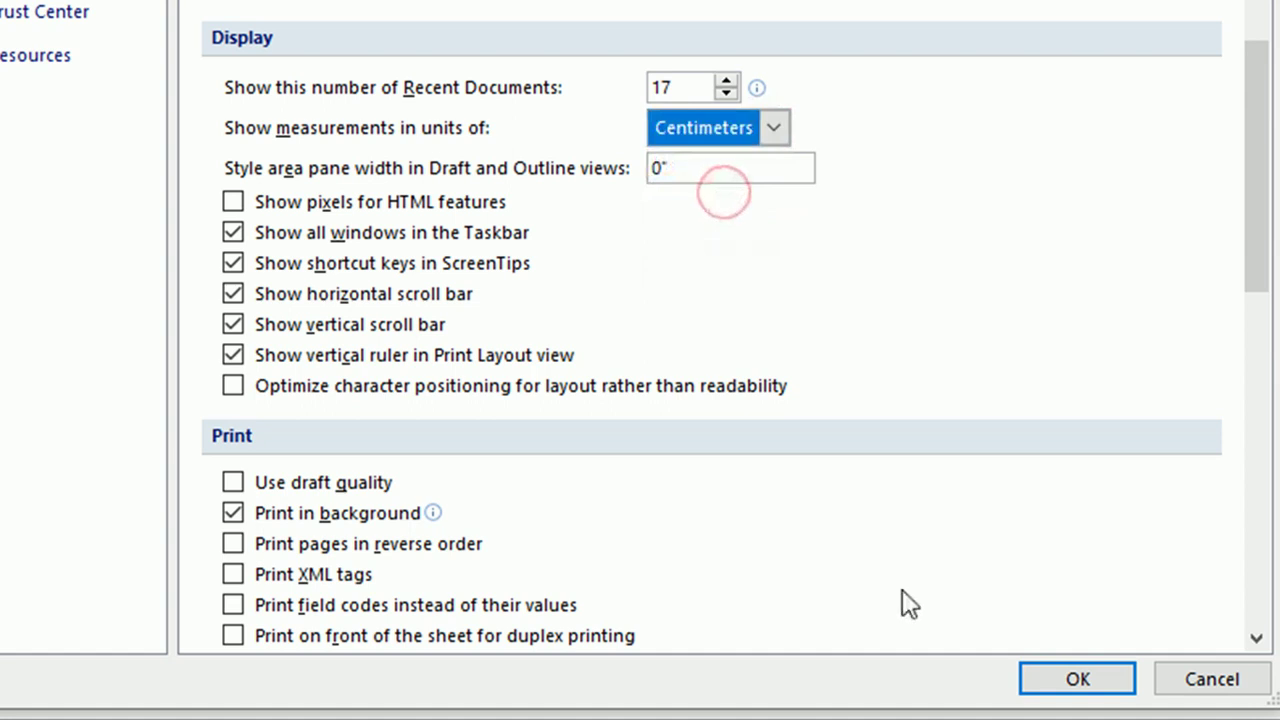
pyautogui.click(1070, 680)
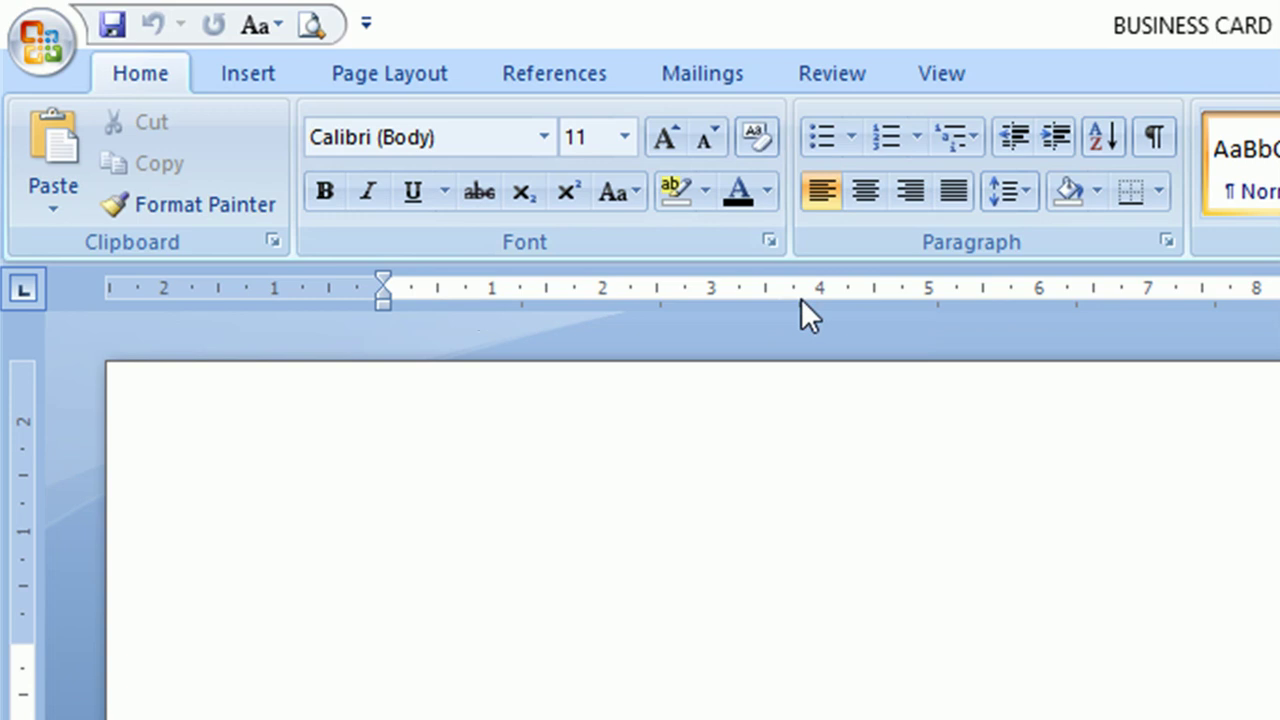
# Step: In Custom Margins, set the top and left page margins to 1 cm
pyautogui.click(400, 78)
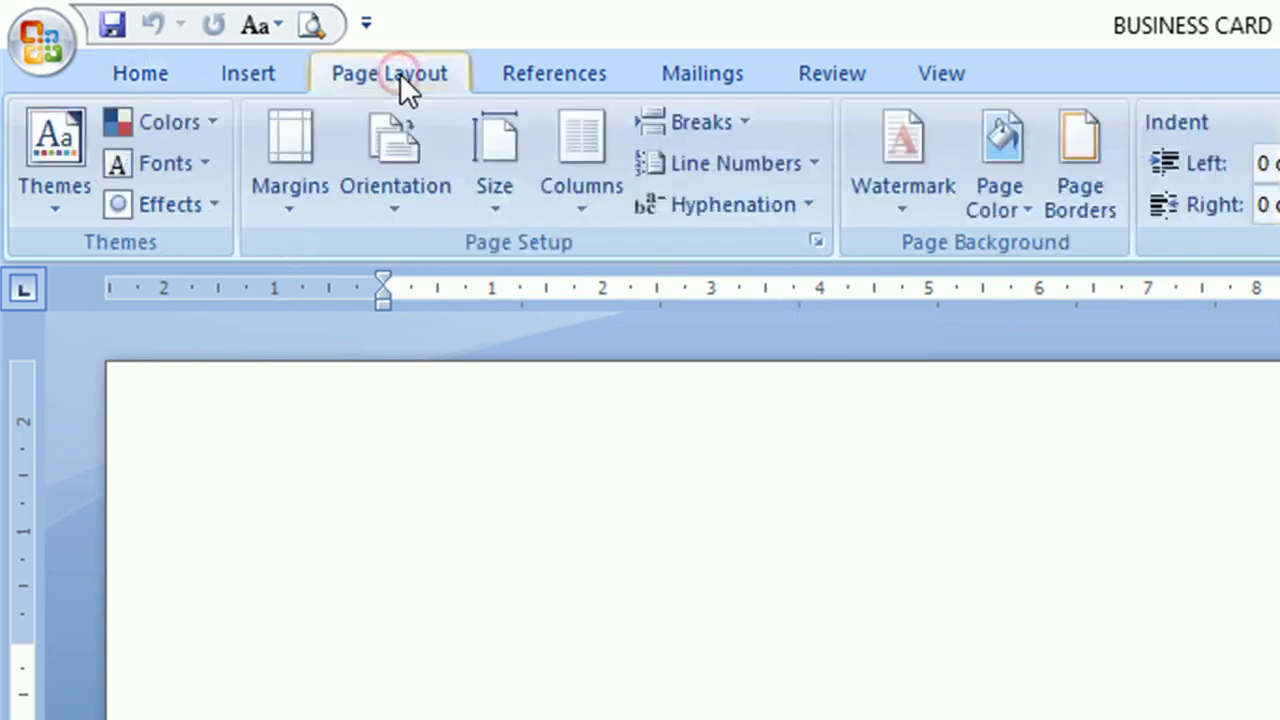
pyautogui.click(309, 212)
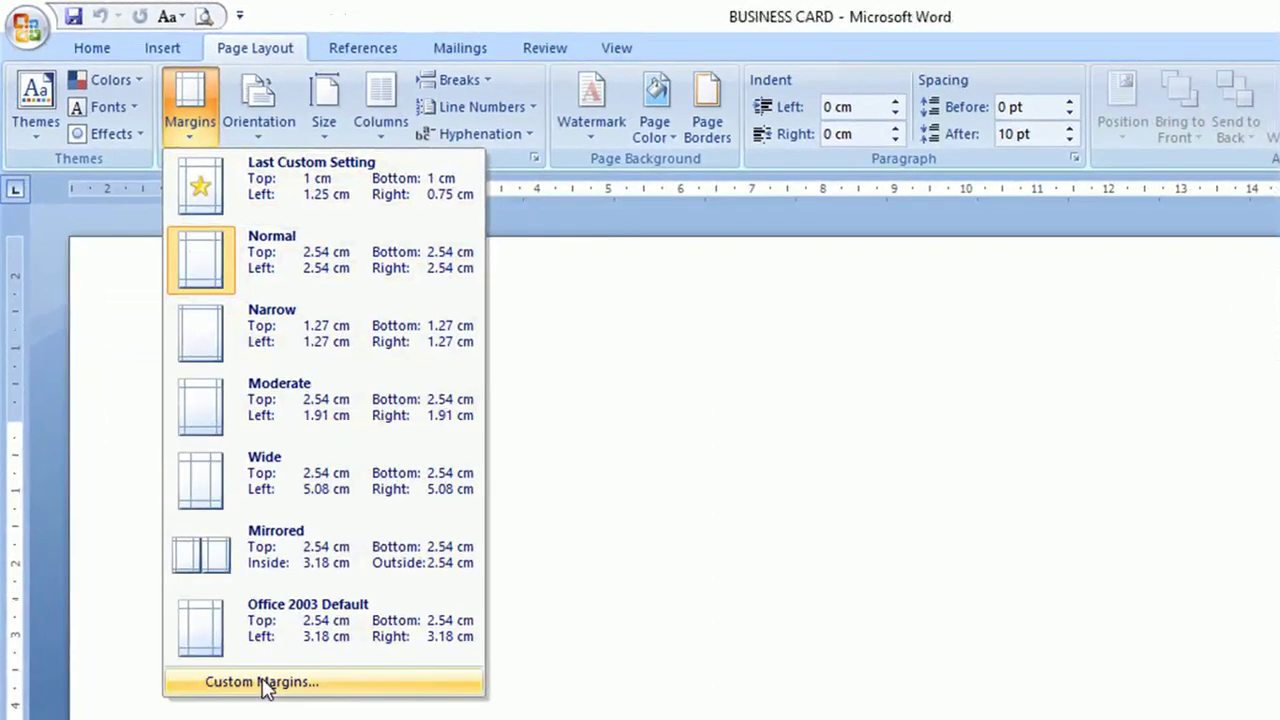
pyautogui.click(262, 684)
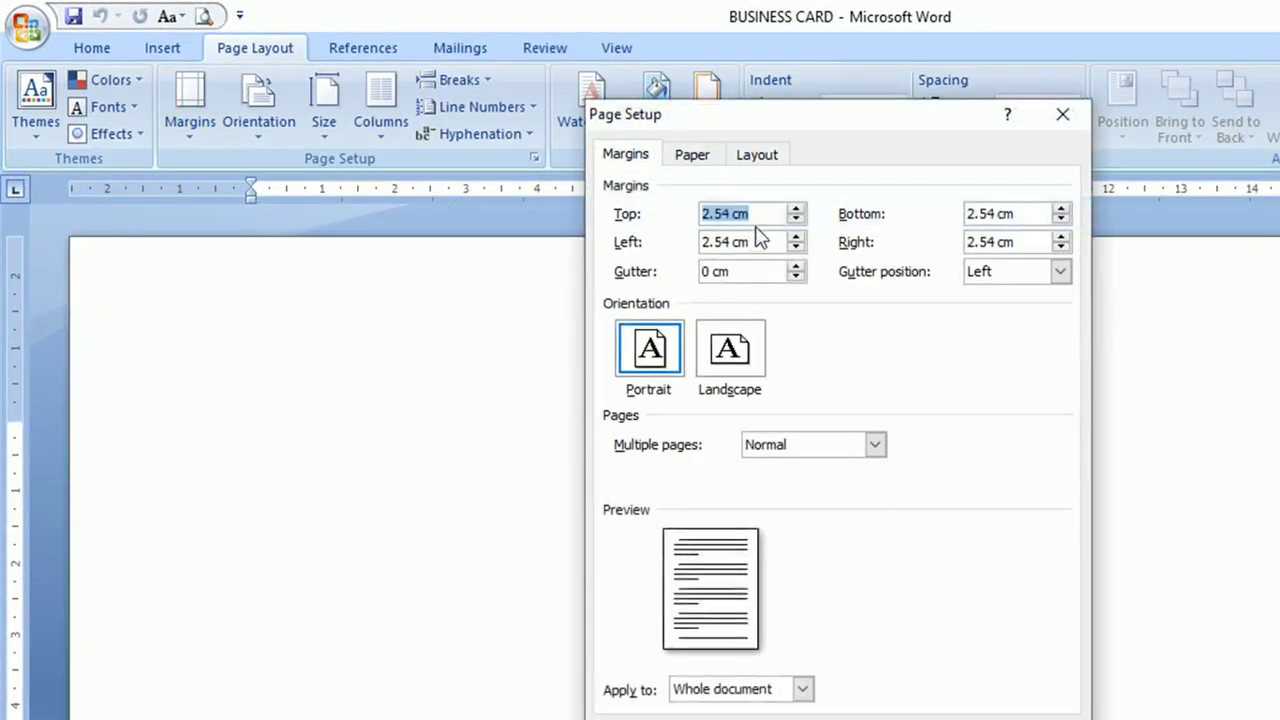
pyautogui.click(724, 214)
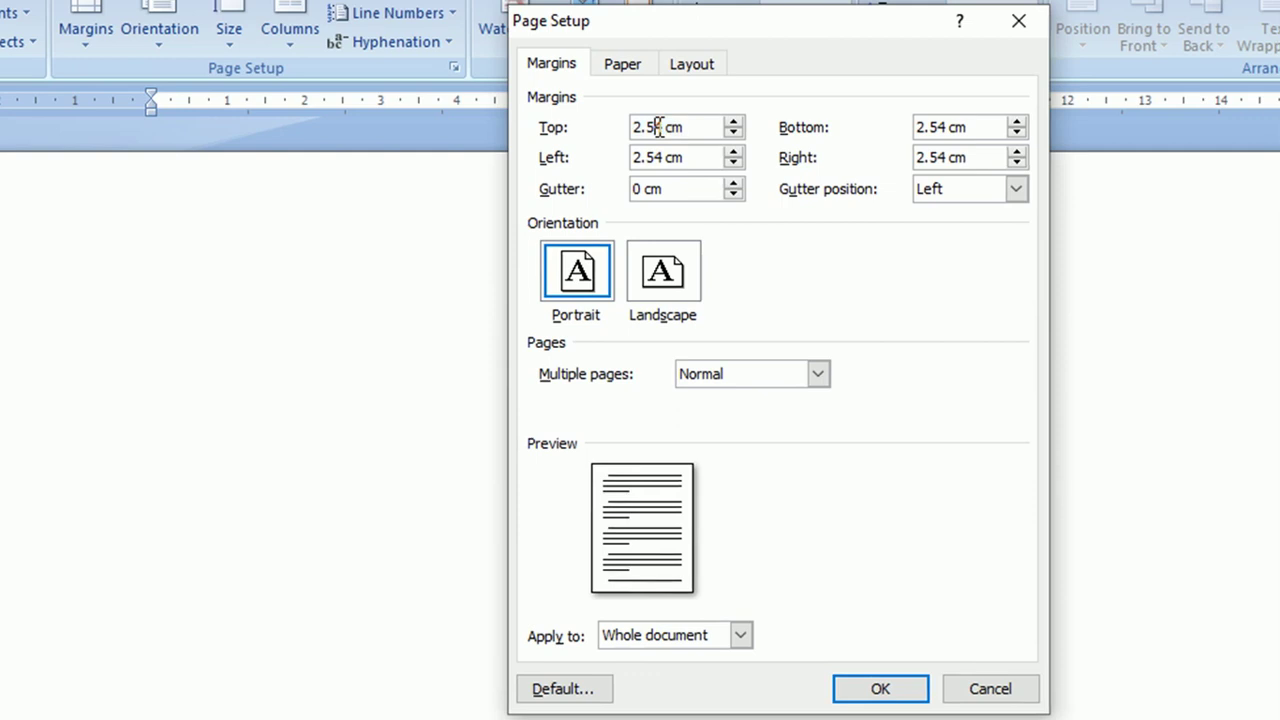
pyautogui.press('BackSpace')
pyautogui.press('BackSpace')
pyautogui.press('BackSpace')
pyautogui.press('BackSpace')
pyautogui.write('1')
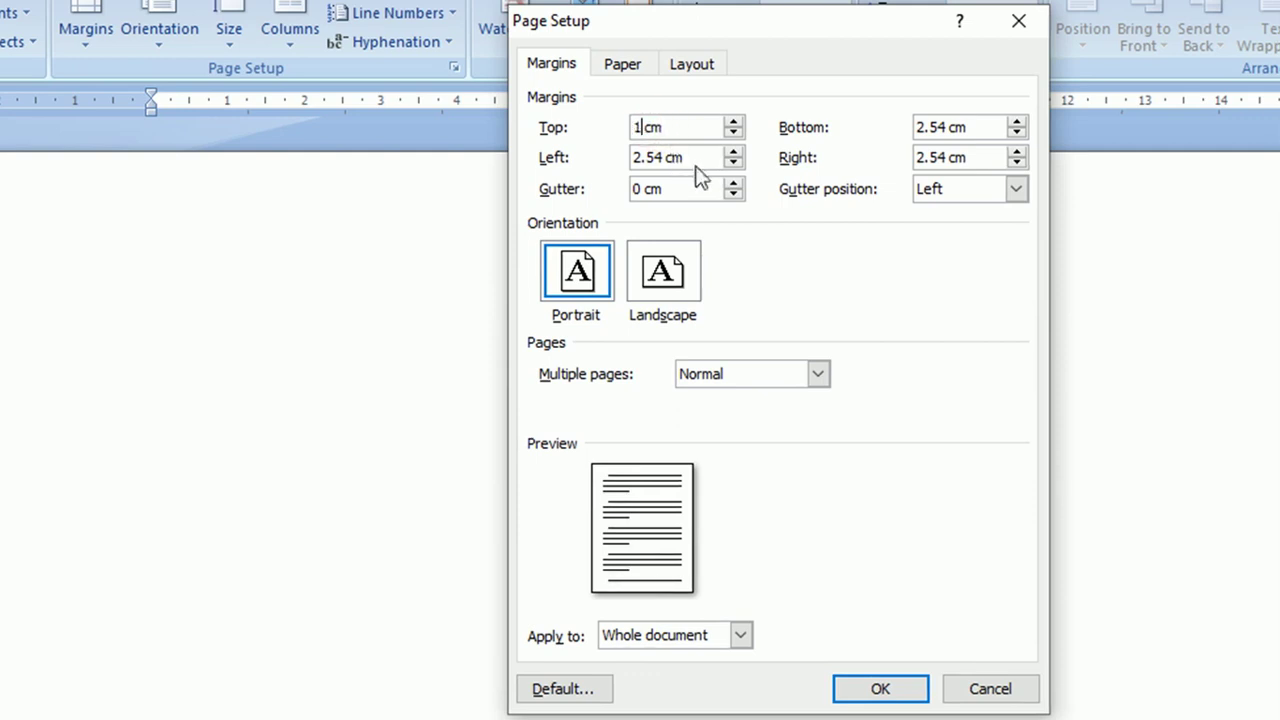
pyautogui.doubleClick(667, 156)
pyautogui.click(667, 157)
pyautogui.press('BackSpace')
pyautogui.press('BackSpace')
pyautogui.press('BackSpace')
pyautogui.write('1')
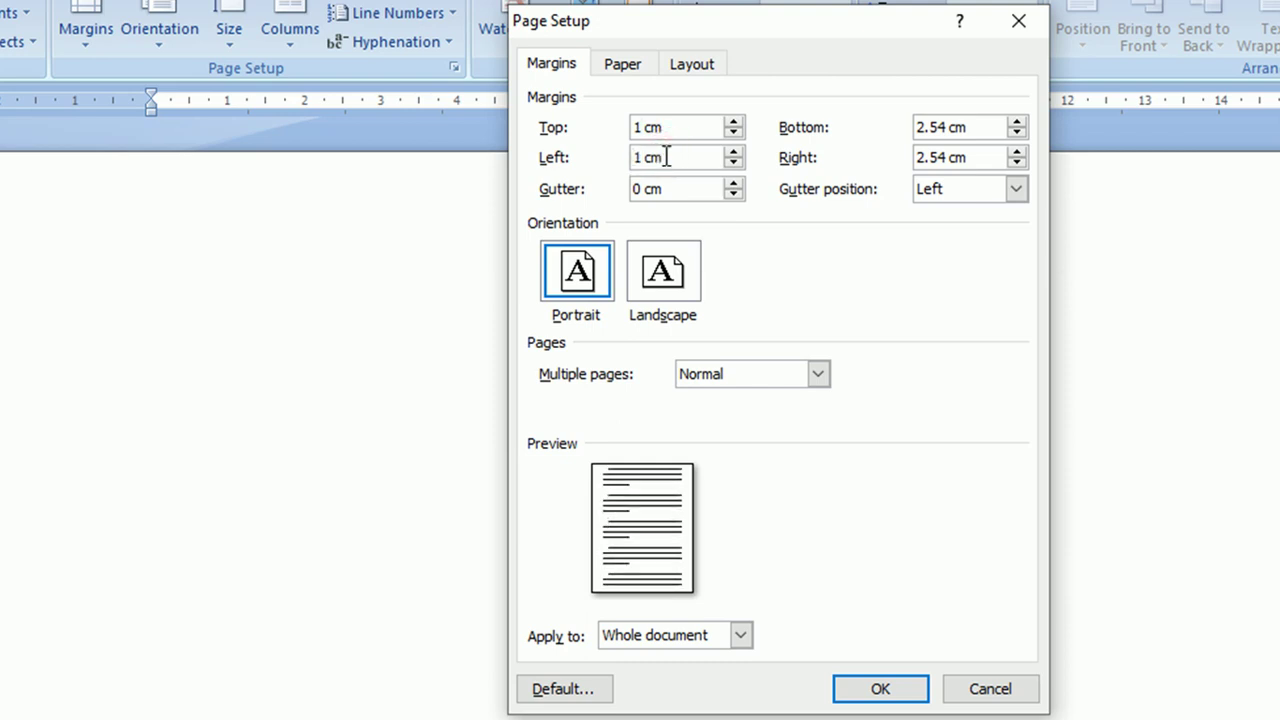
# Step: Set the bottom and right margins to 1 cm and apply them
pyautogui.click(941, 127)
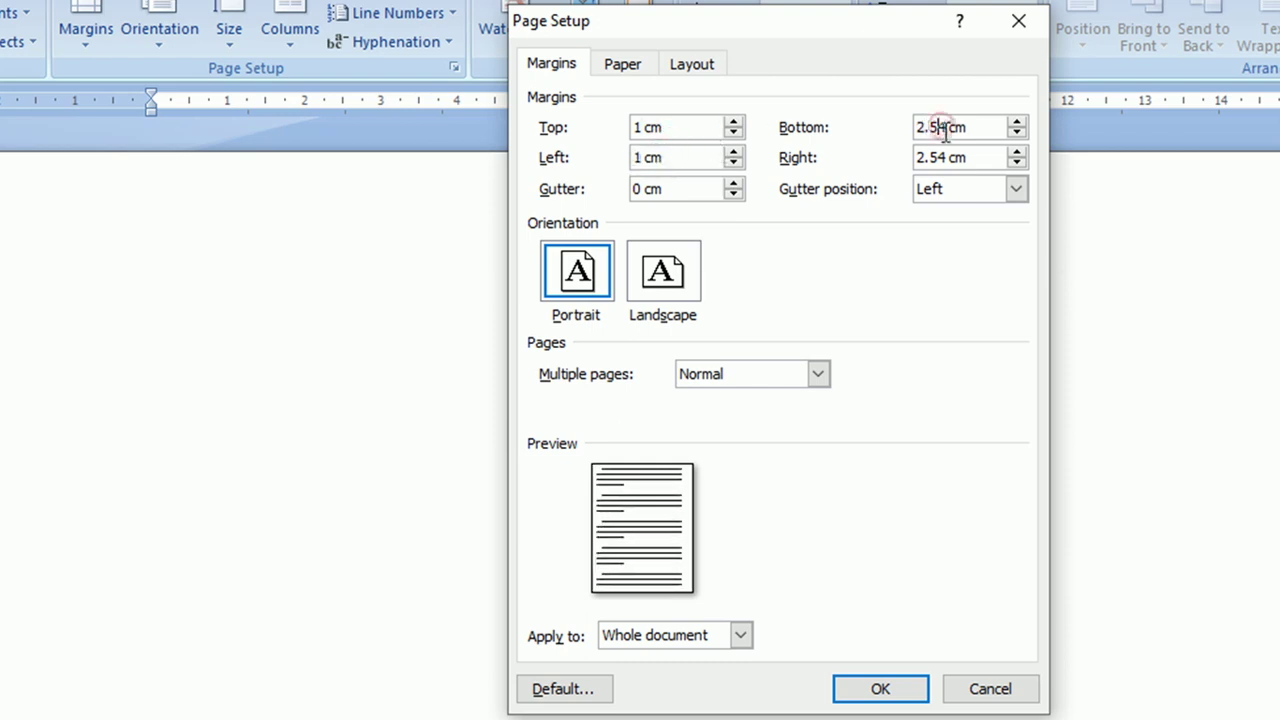
pyautogui.press('Delete')
pyautogui.press('BackSpace')
pyautogui.press('BackSpace')
pyautogui.press('BackSpace')
pyautogui.write('1')
pyautogui.click(942, 156)
pyautogui.press('Delete')
pyautogui.press('BackSpace')
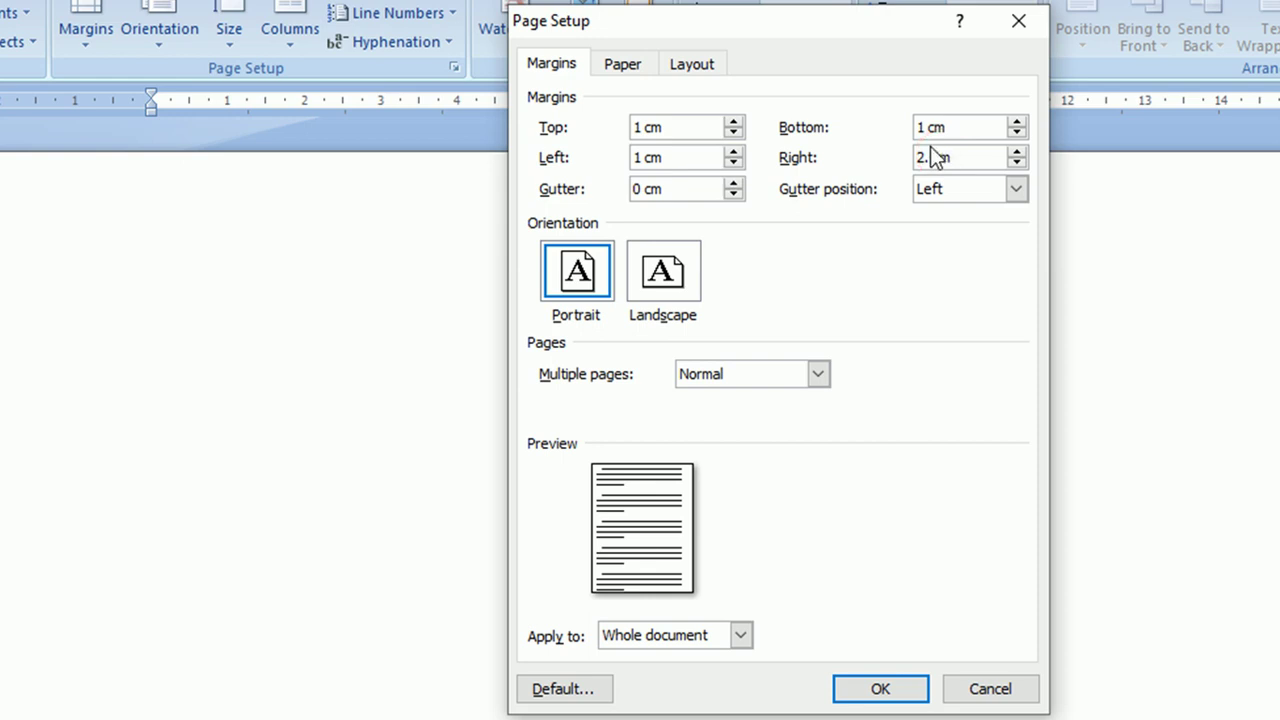
pyautogui.press('BackSpace')
pyautogui.press('BackSpace')
pyautogui.write('1')
pyautogui.click(884, 688)
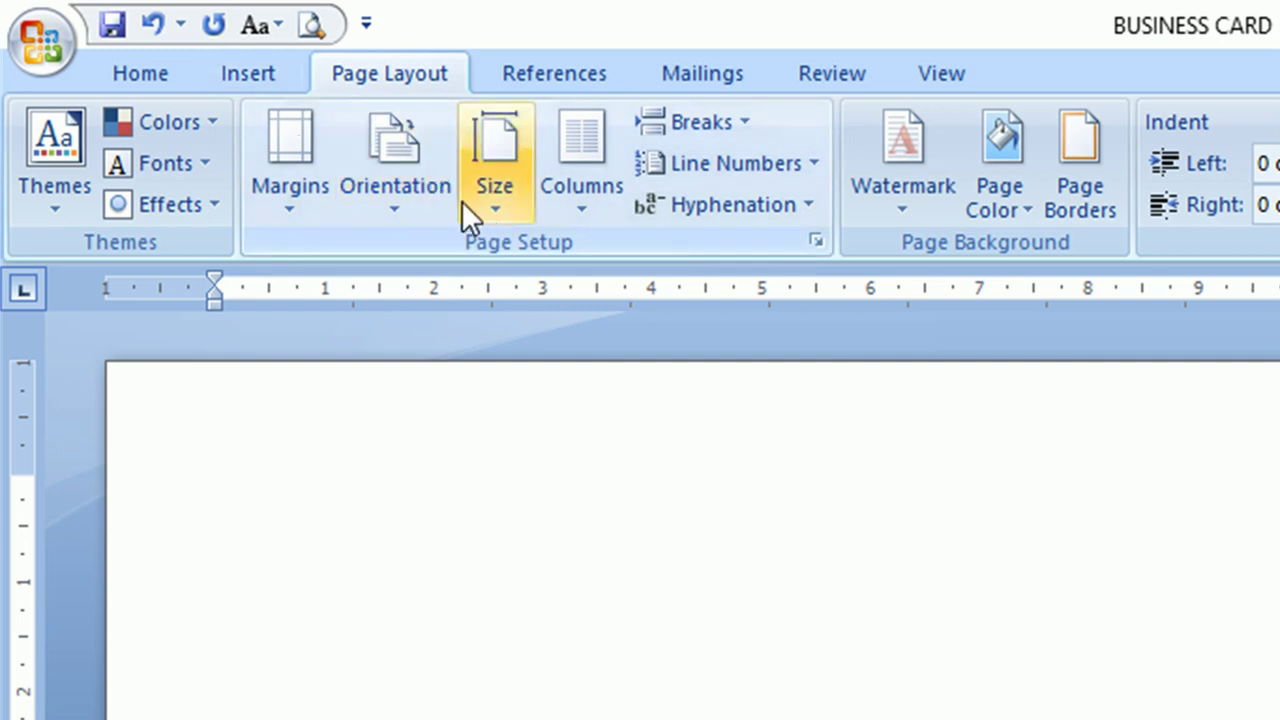
# Step: Switch the page layout to Two columns
pyautogui.click(589, 204)
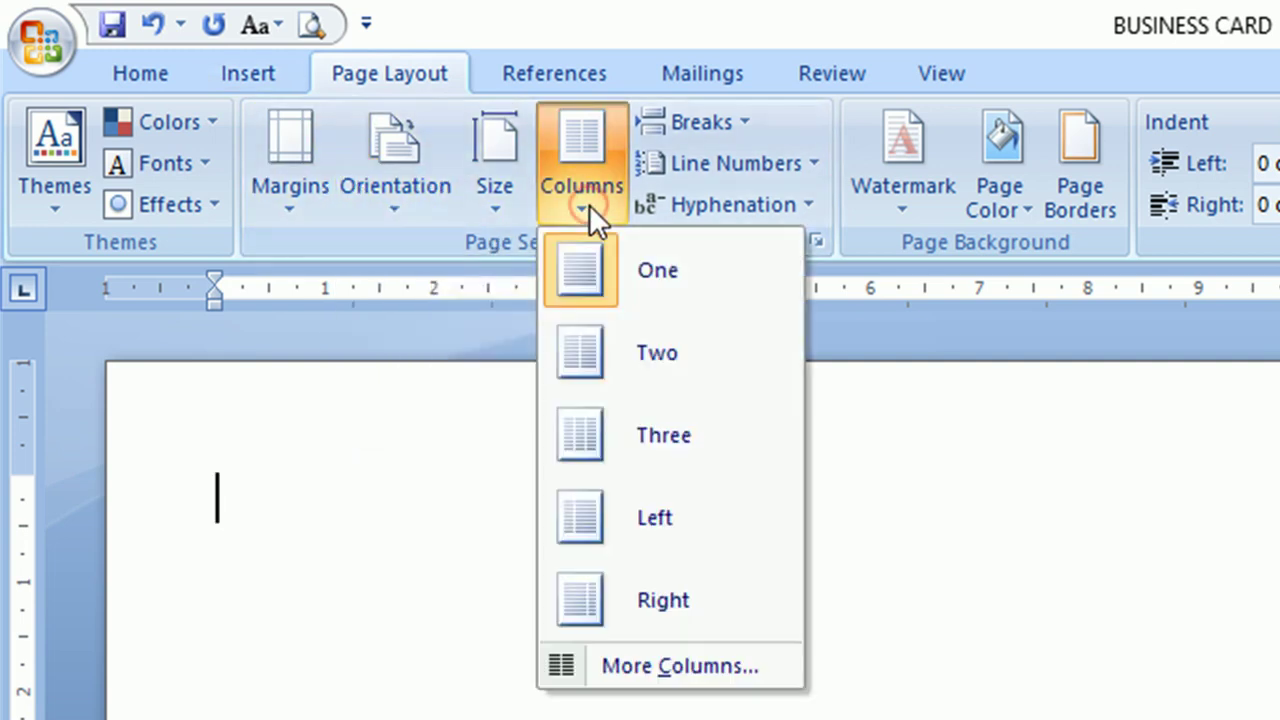
pyautogui.click(591, 371)
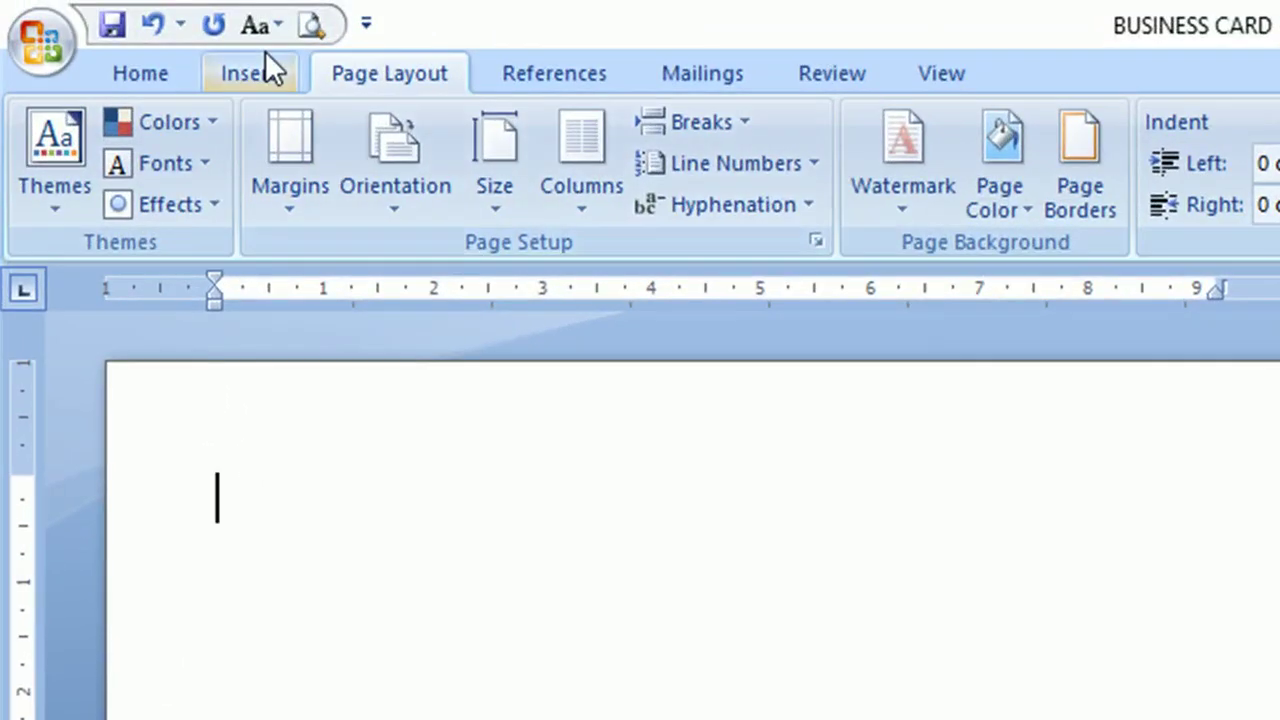
# Step: Draw a card-sized rectangle near the page's top-left corner
pyautogui.click(231, 69)
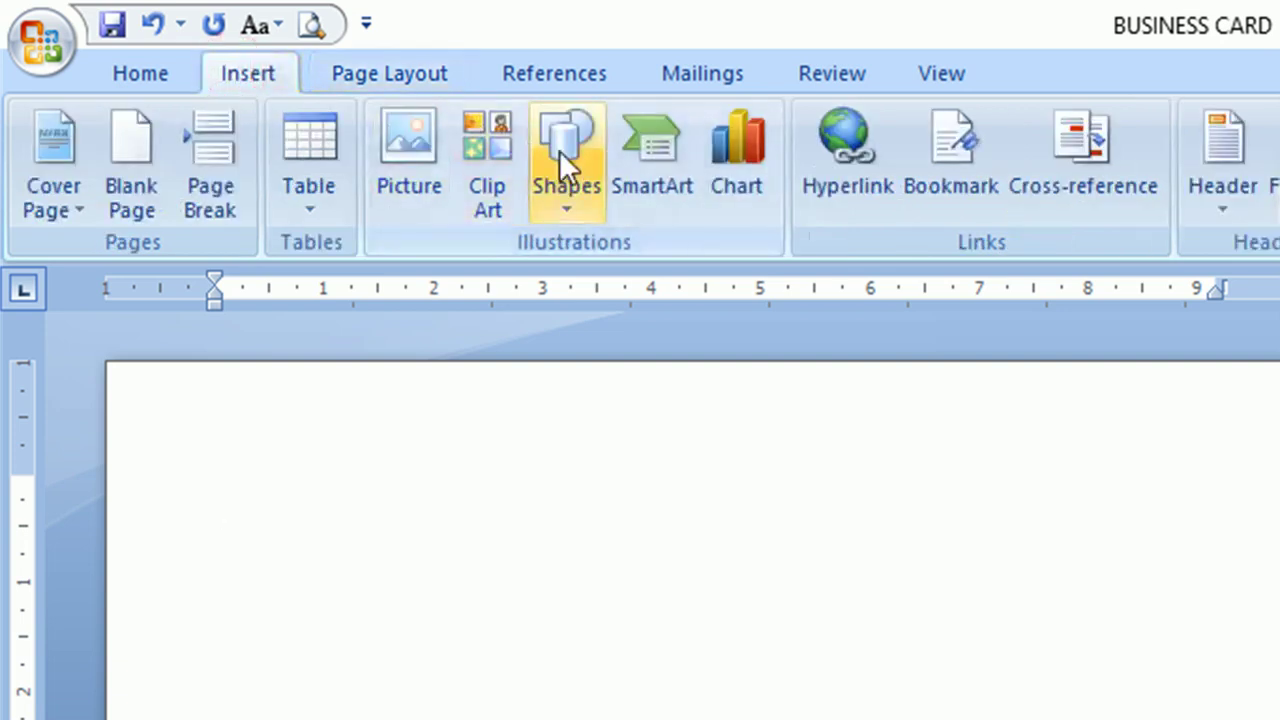
pyautogui.click(565, 158)
pyautogui.click(655, 290)
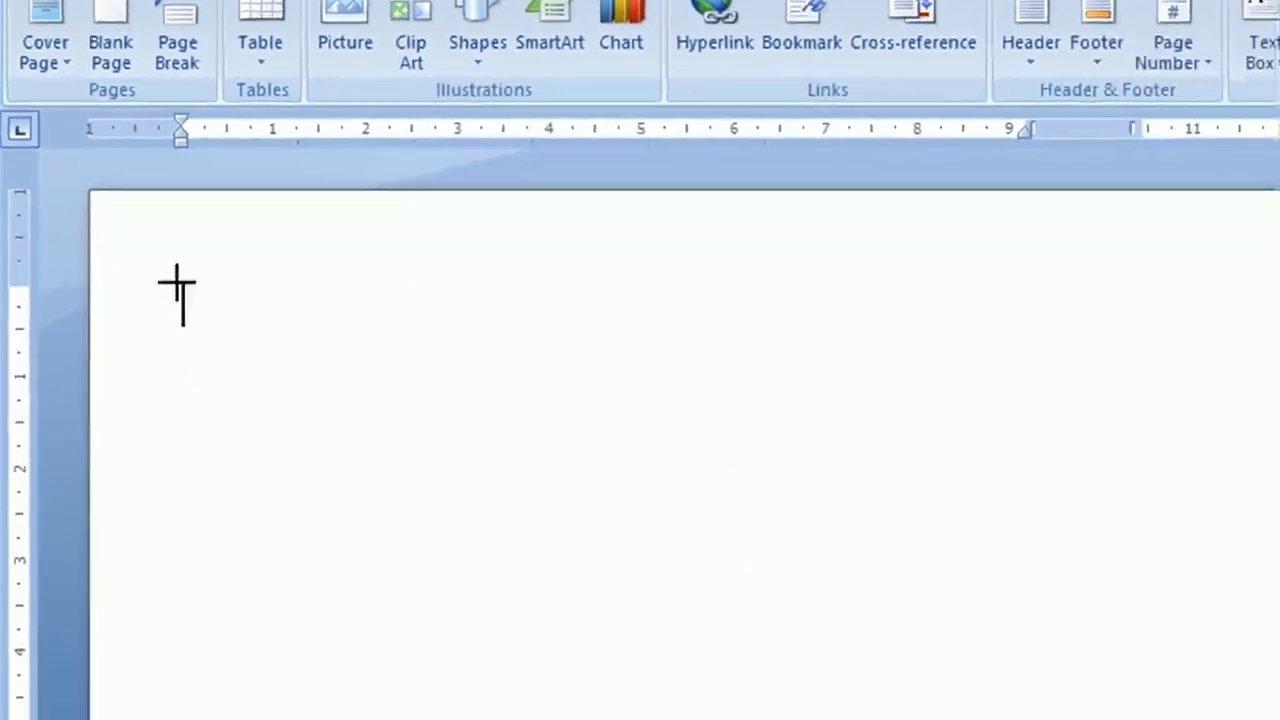
pyautogui.moveTo(161, 190); pyautogui.dragTo(471, 429)
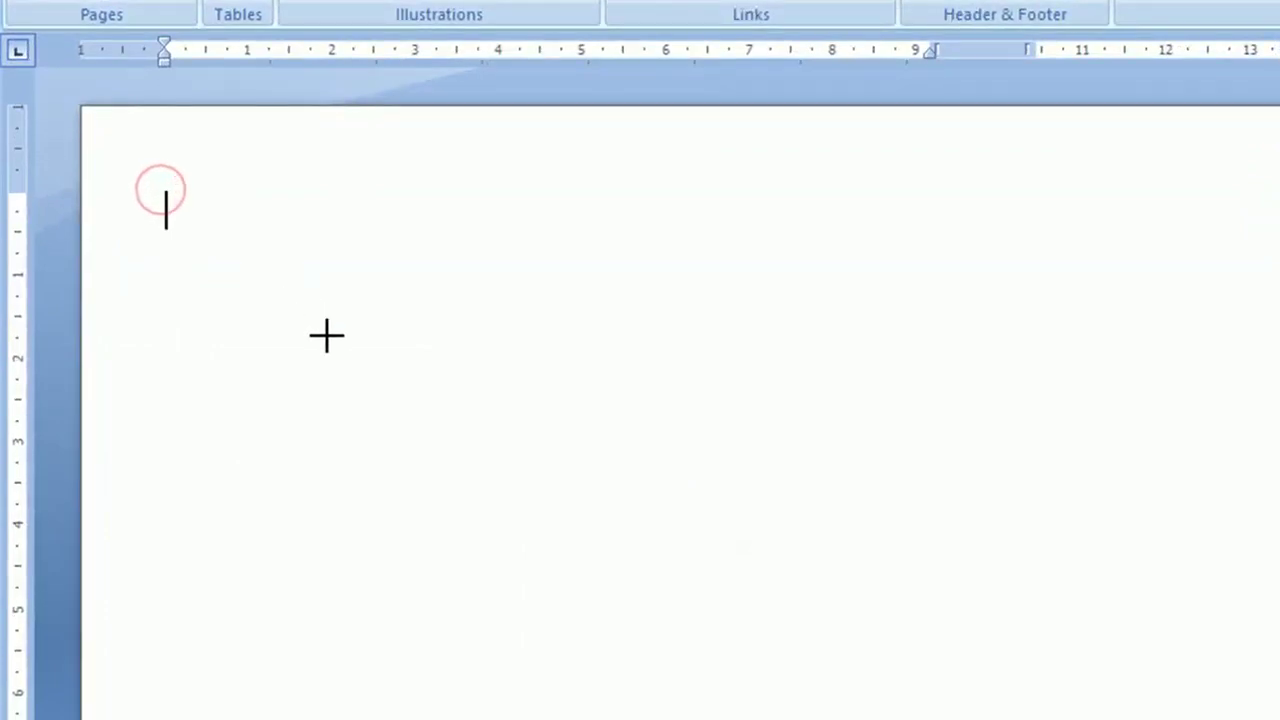
pyautogui.moveTo(474, 434); pyautogui.dragTo(903, 606)
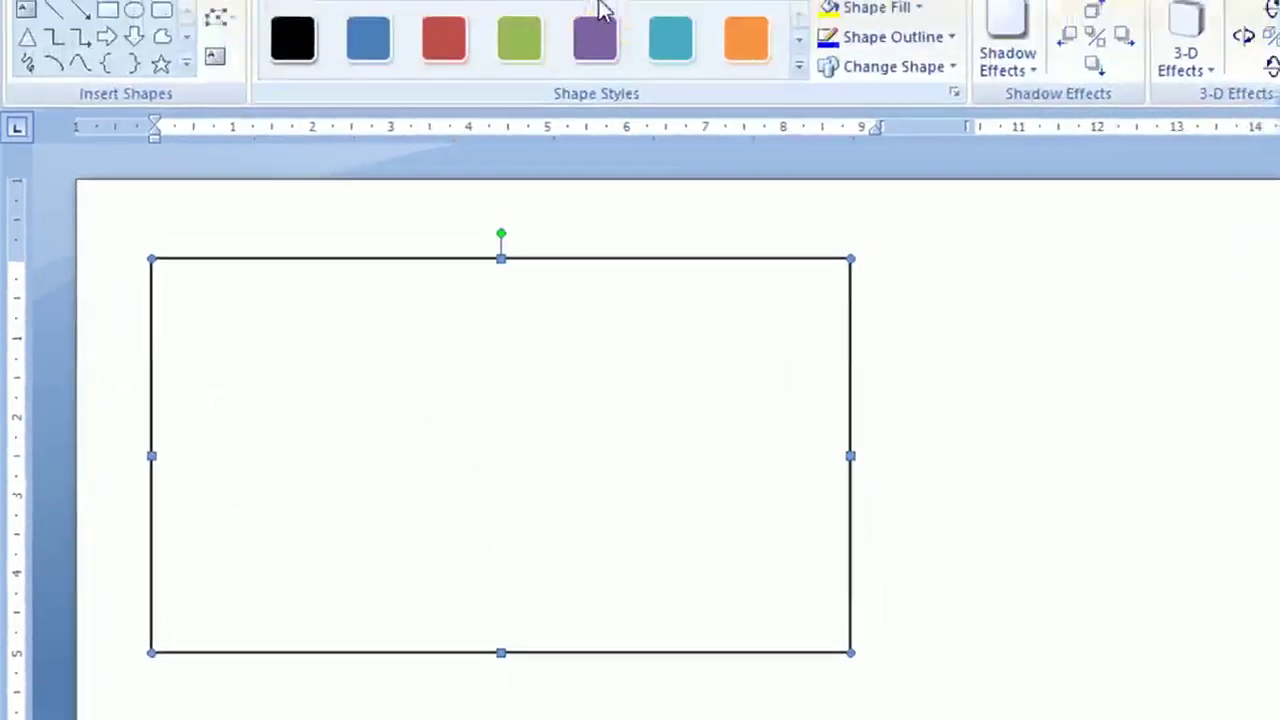
# Step: Turn on gridlines and adjust the rectangle's bottom and right edges
pyautogui.click(636, 50)
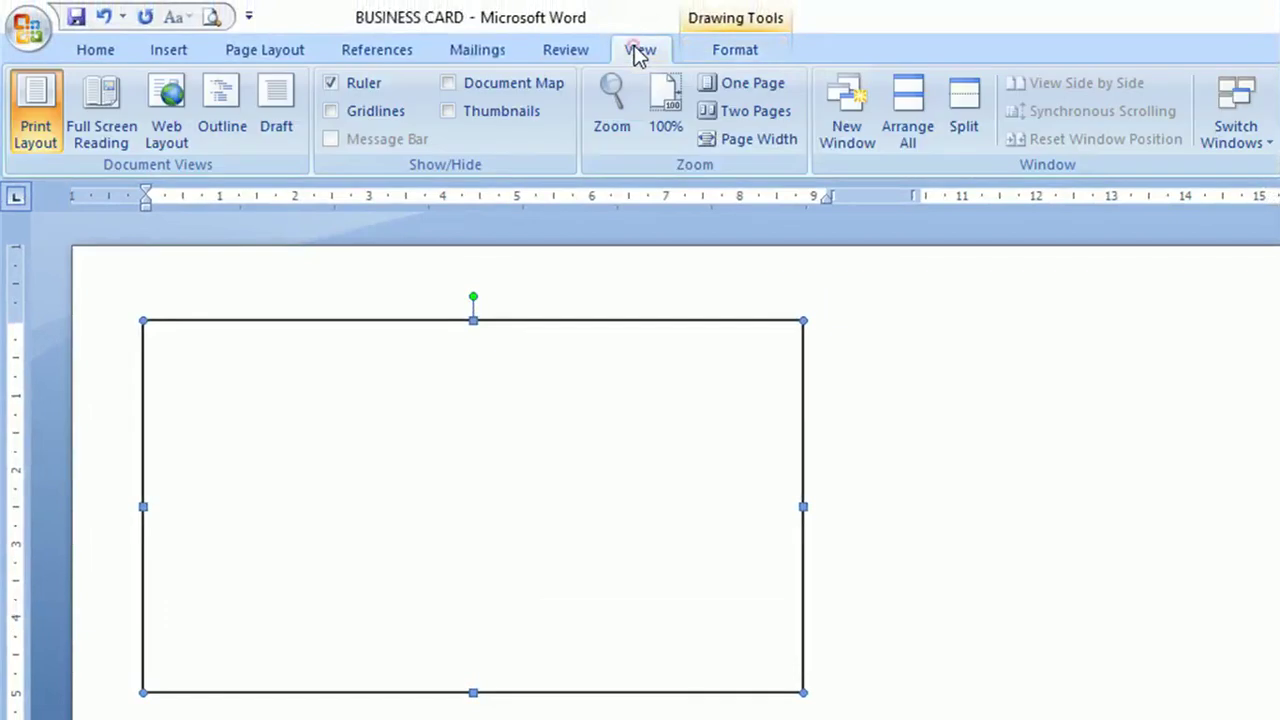
pyautogui.click(332, 112)
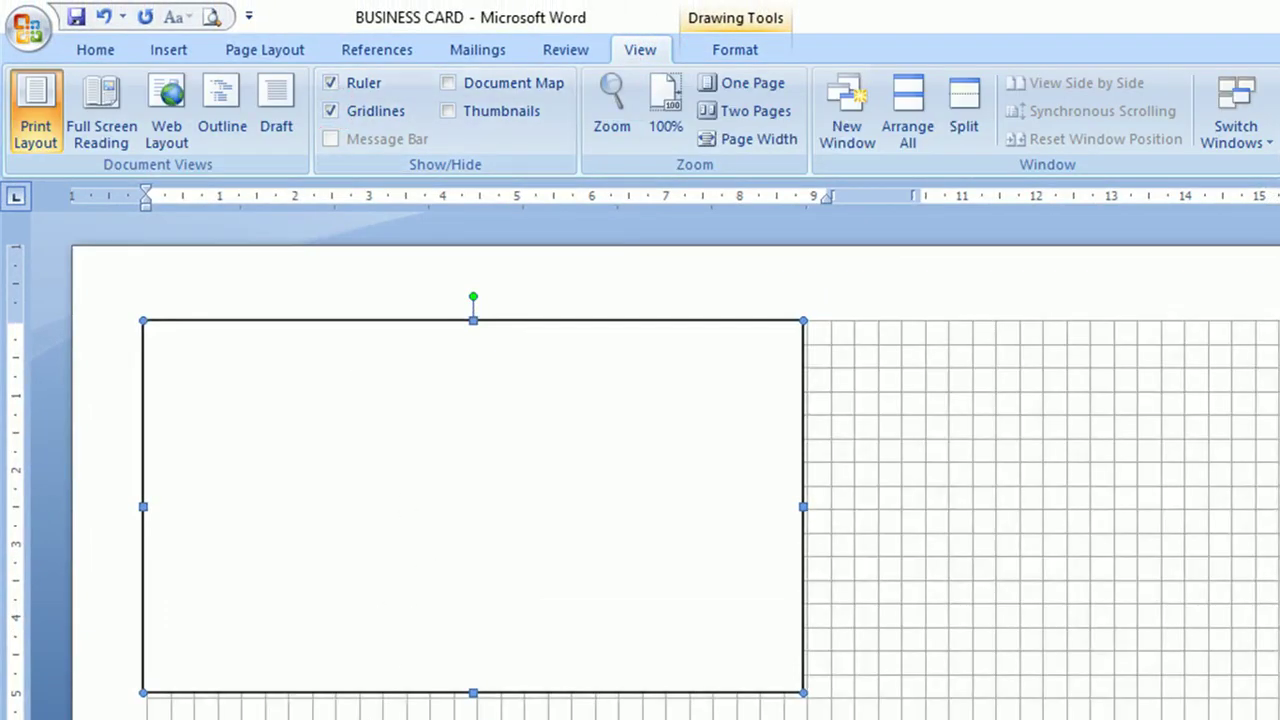
pyautogui.click(472, 692)
pyautogui.moveTo(472, 692); pyautogui.dragTo(472, 698)
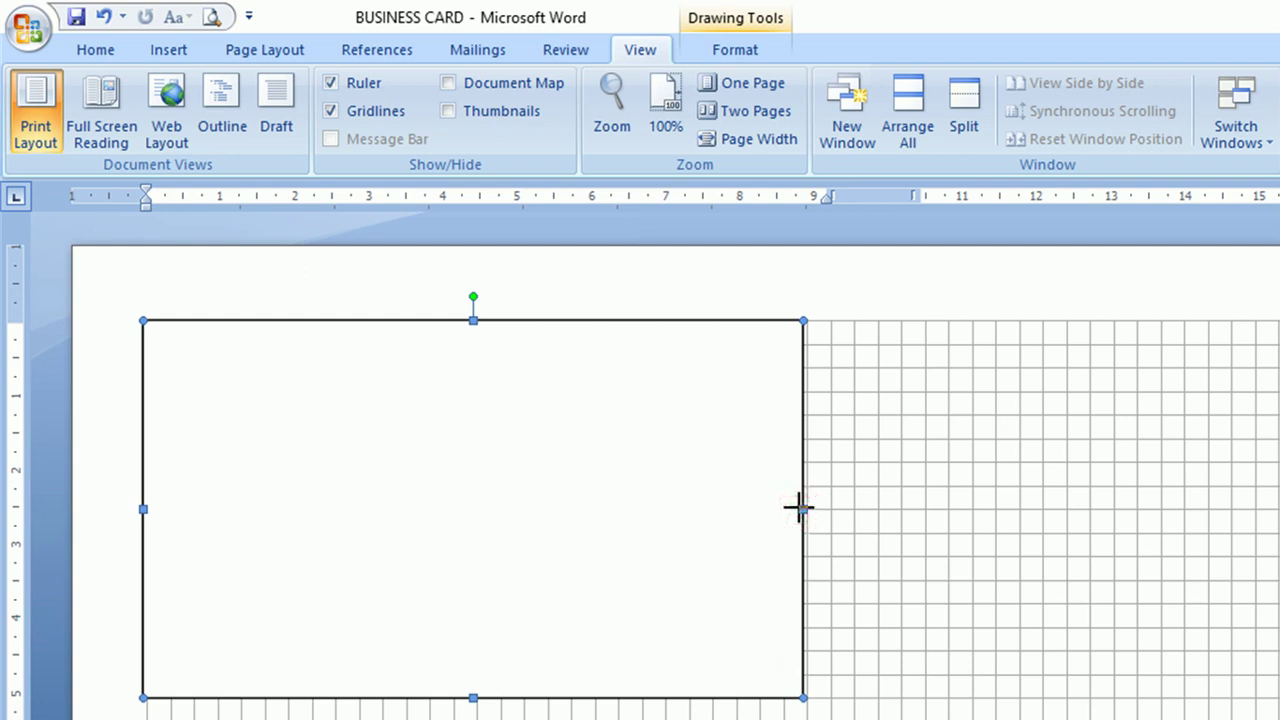
pyautogui.moveTo(803, 509); pyautogui.dragTo(786, 508)
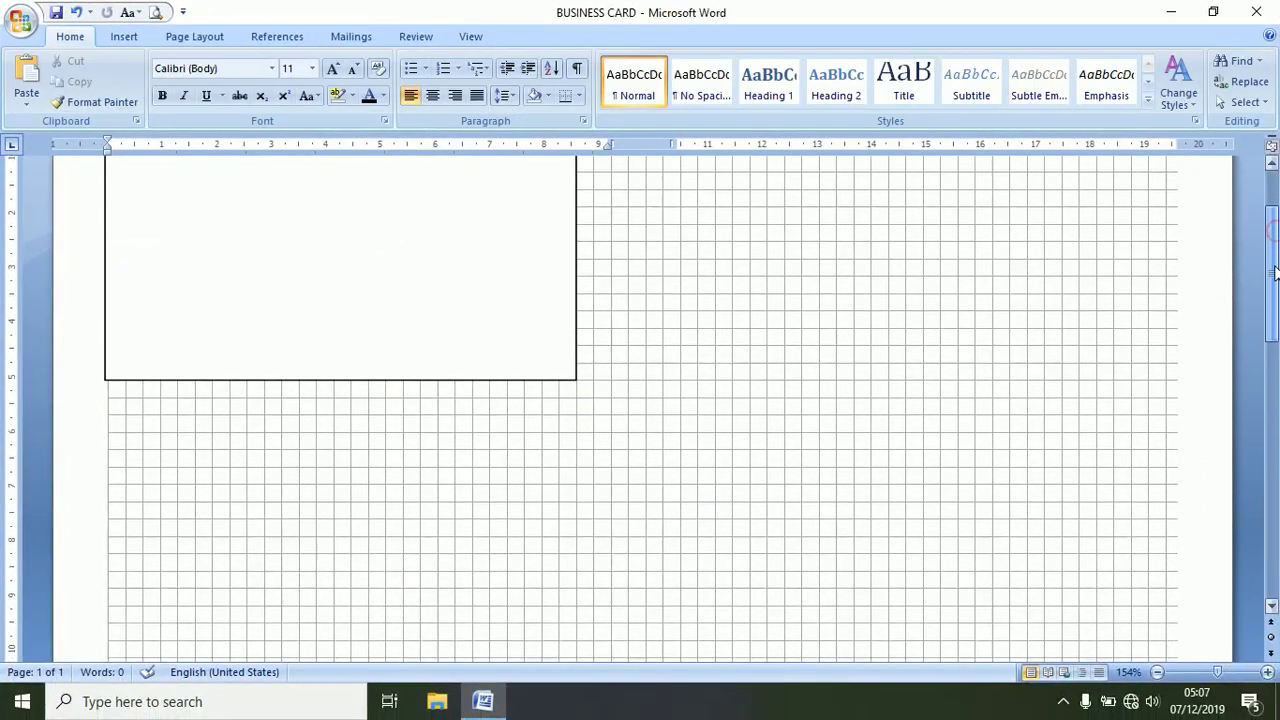
pyautogui.moveTo(1272, 225); pyautogui.dragTo(1273, 237)
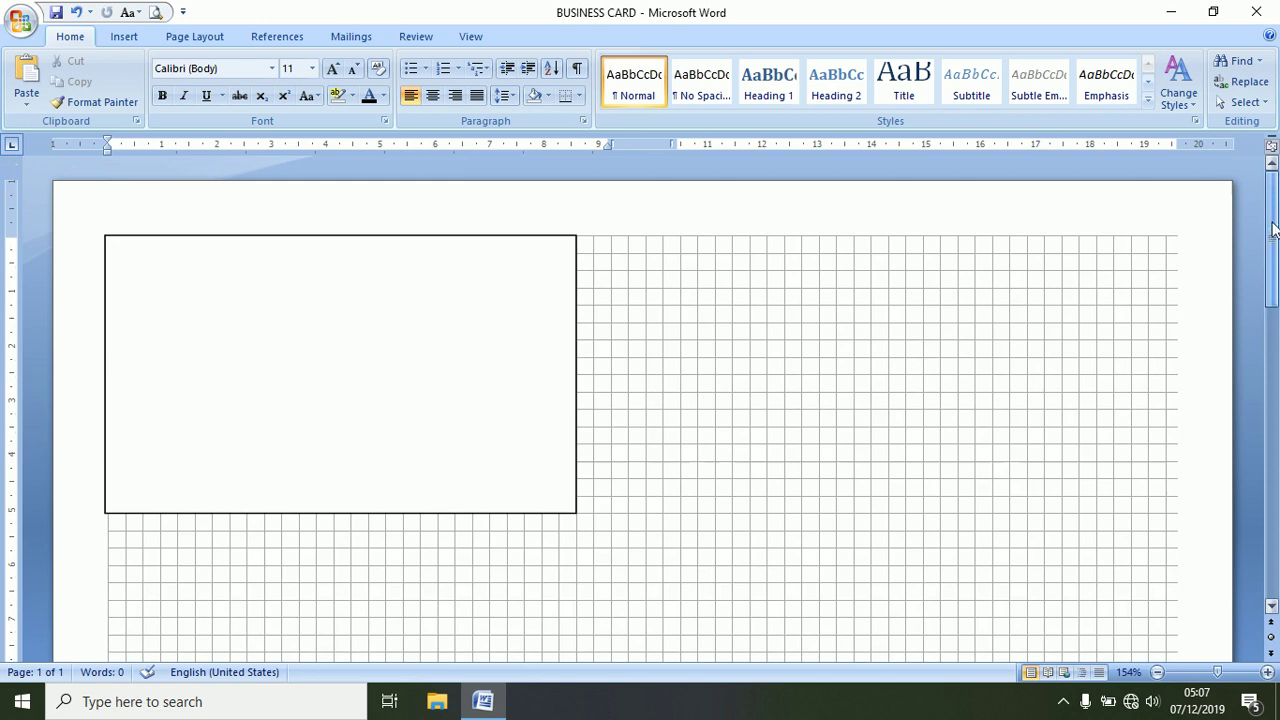
# Step: Draw a parallelogram shape over the grid
pyautogui.click(451, 406)
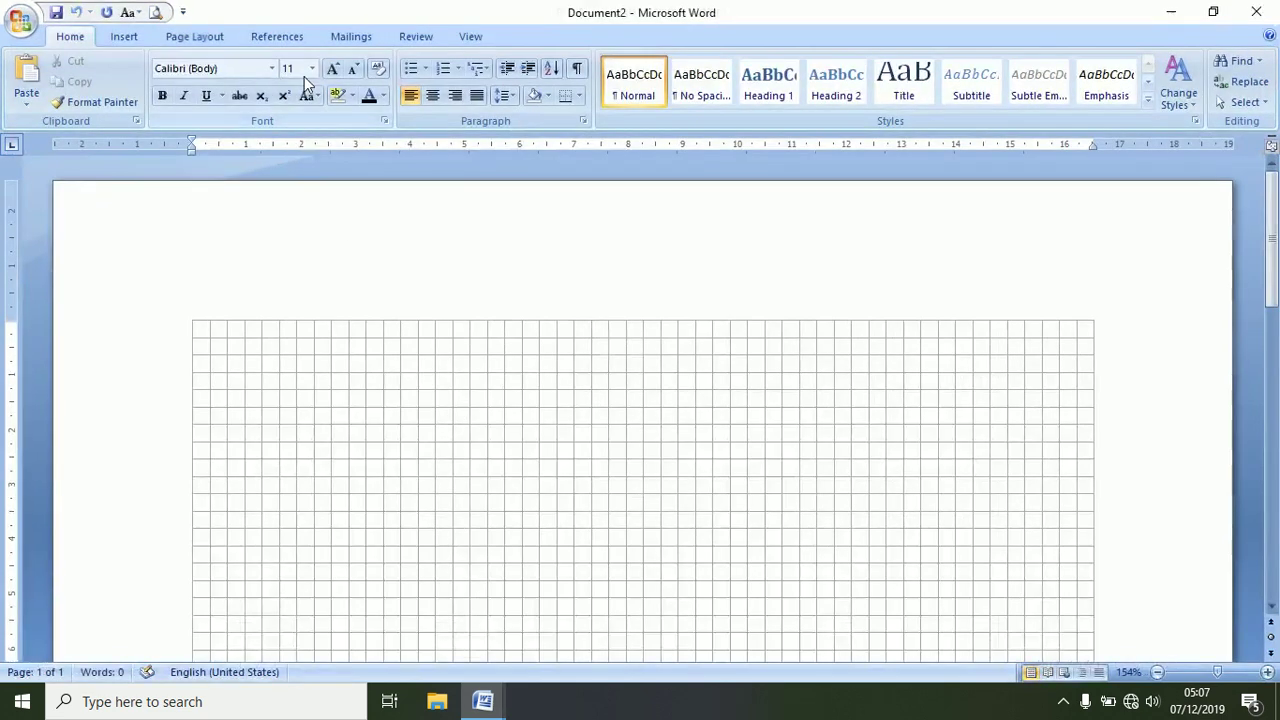
pyautogui.click(475, 37)
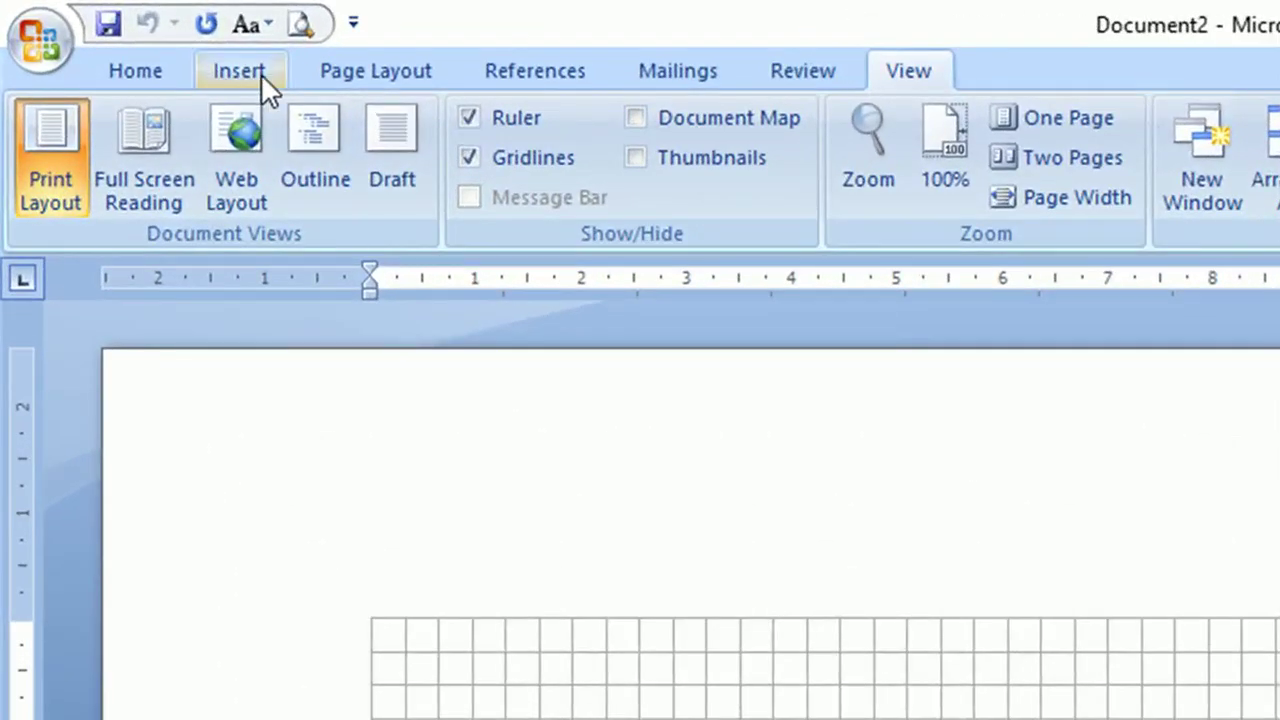
pyautogui.click(262, 76)
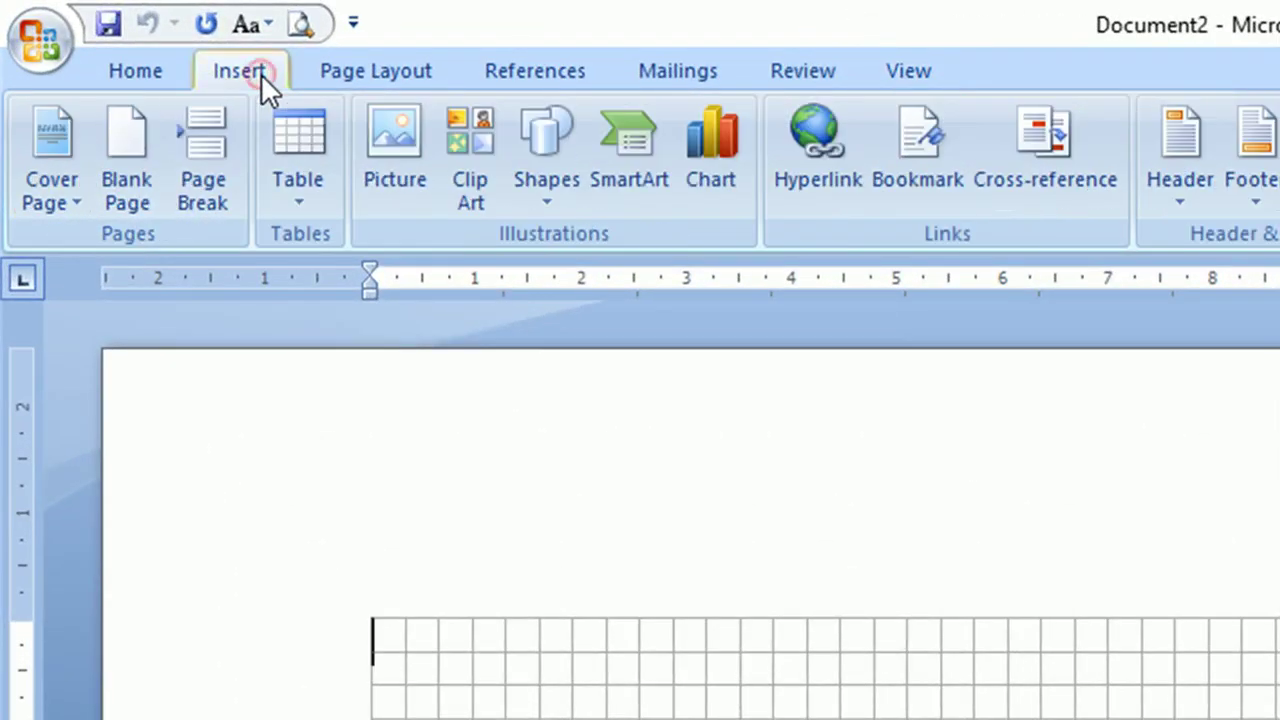
pyautogui.click(552, 135)
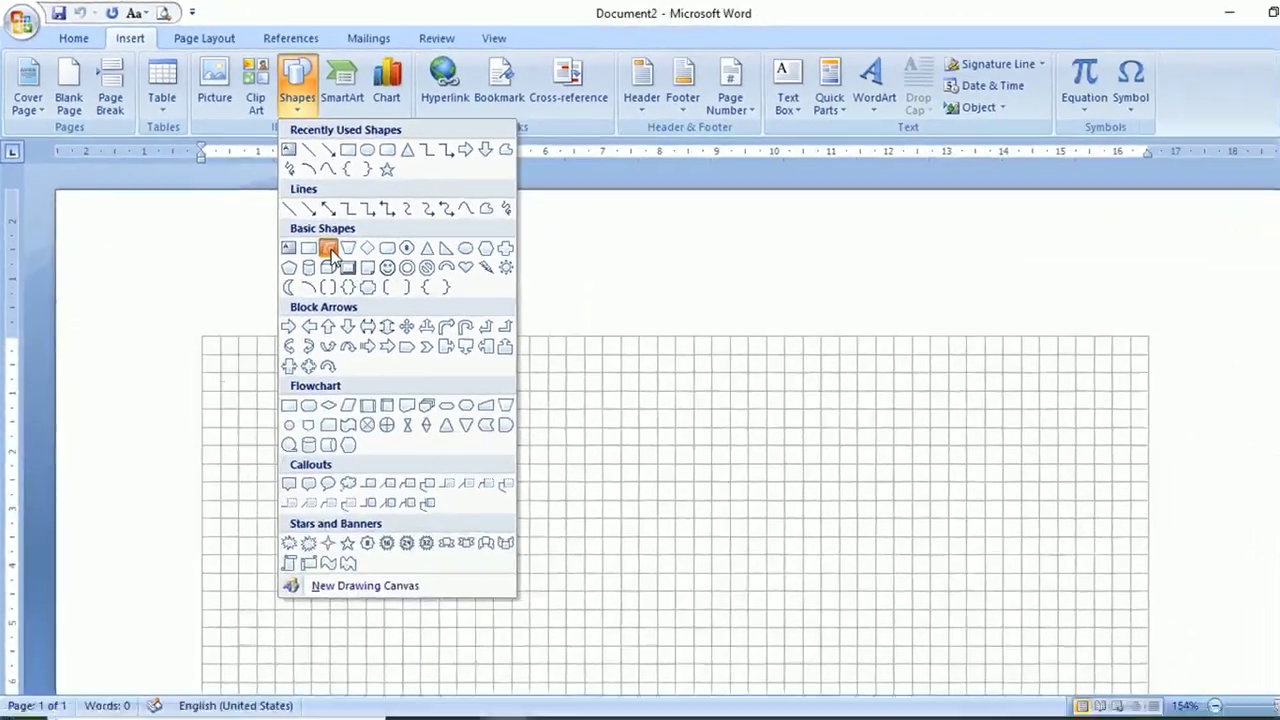
pyautogui.click(530, 400)
pyautogui.moveTo(570, 487); pyautogui.dragTo(748, 589)
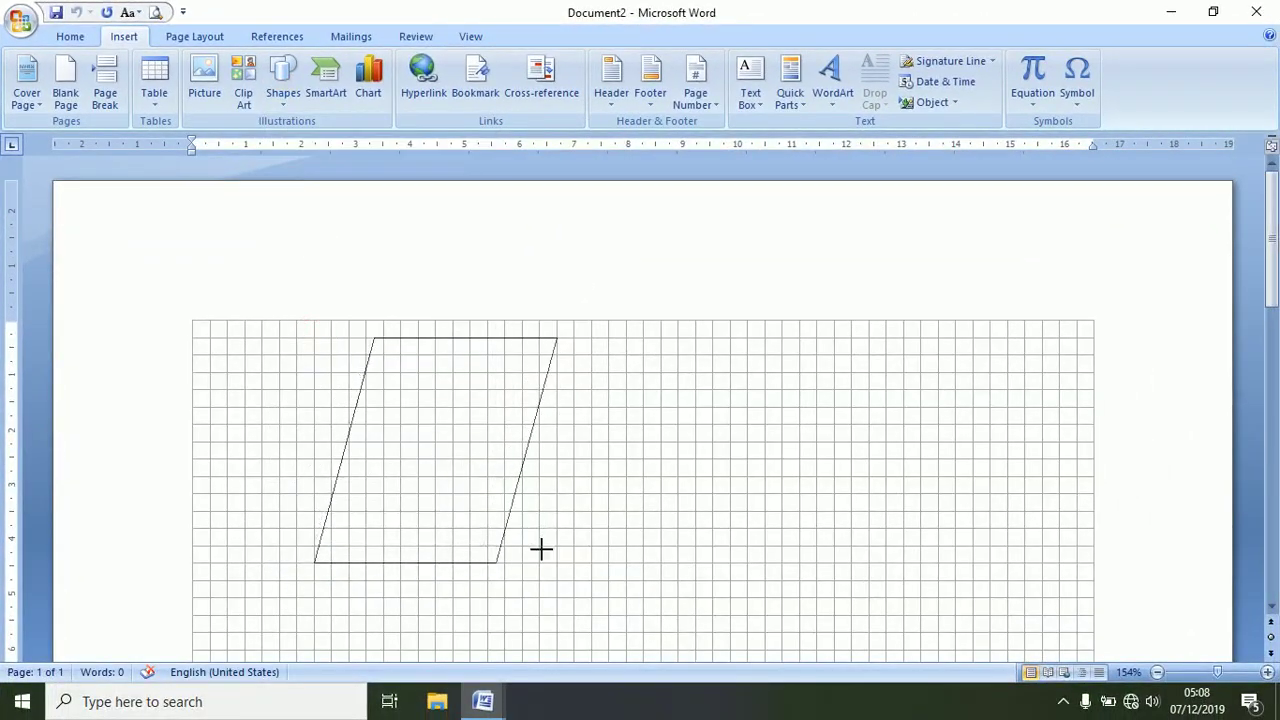
pyautogui.moveTo(748, 589); pyautogui.dragTo(765, 597)
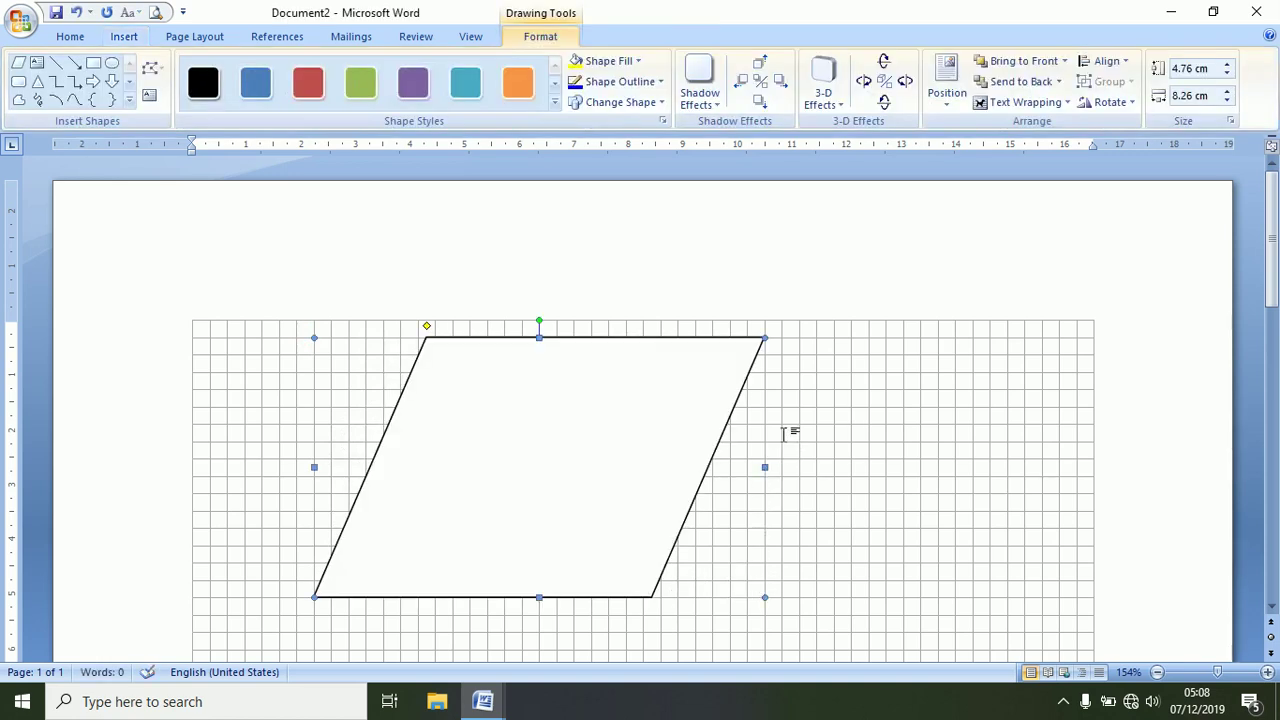
# Step: Duplicate the parallelogram with Ctrl+D and butt the copy against the original's edge
pyautogui.hotkey('ctrl', 'd')
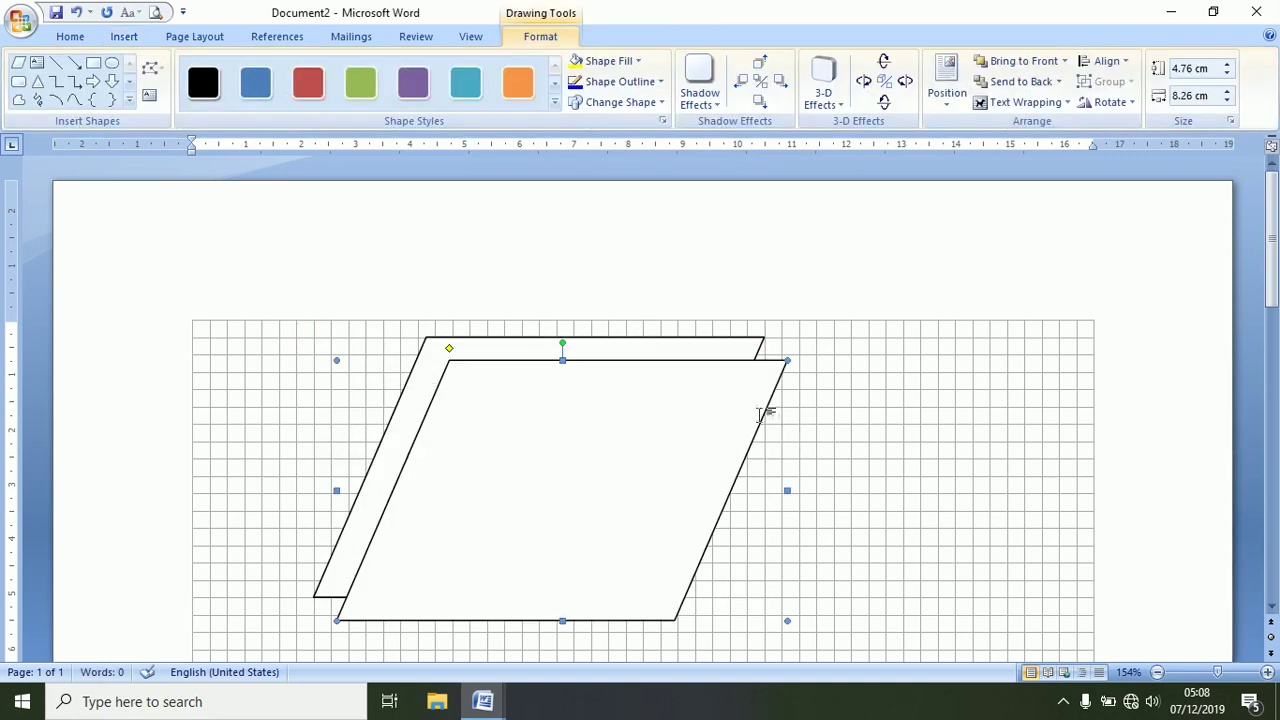
pyautogui.moveTo(651, 403); pyautogui.dragTo(953, 376)
pyautogui.moveTo(953, 376); pyautogui.dragTo(954, 377)
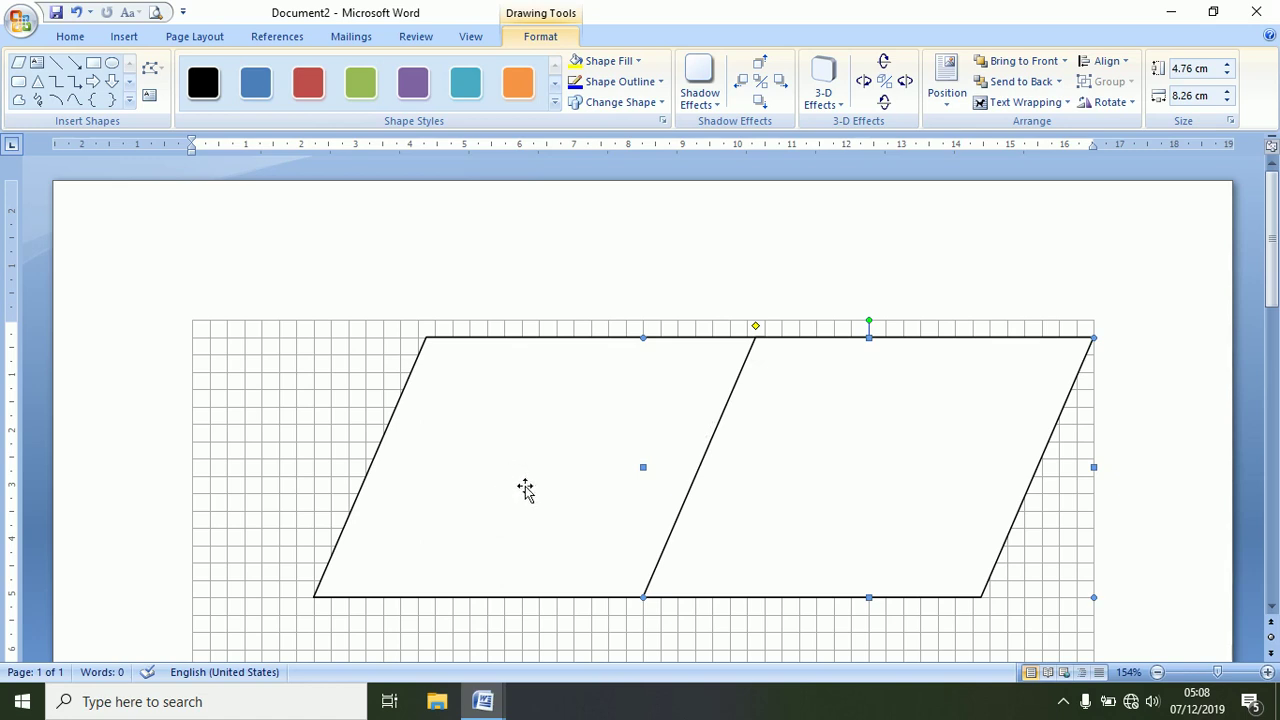
# Step: Fill the left parallelogram grey, group it with the right one, and move the group up-left
pyautogui.click(525, 487)
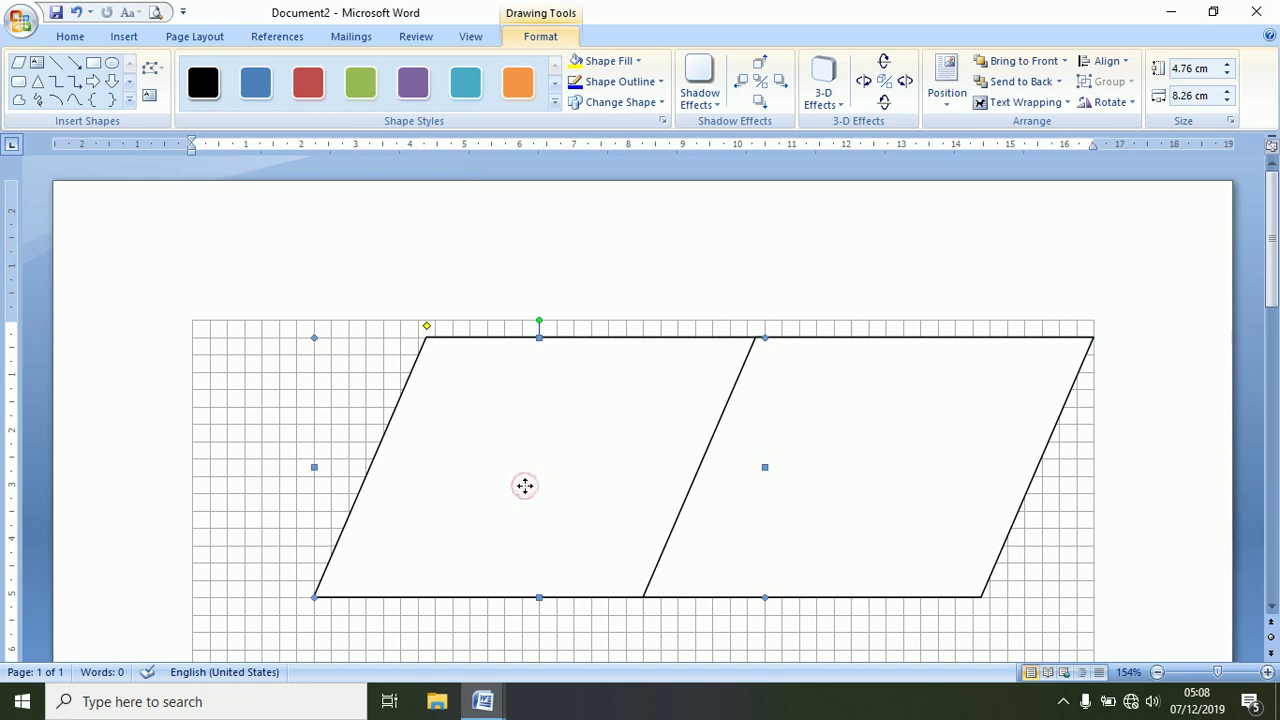
pyautogui.click(640, 61)
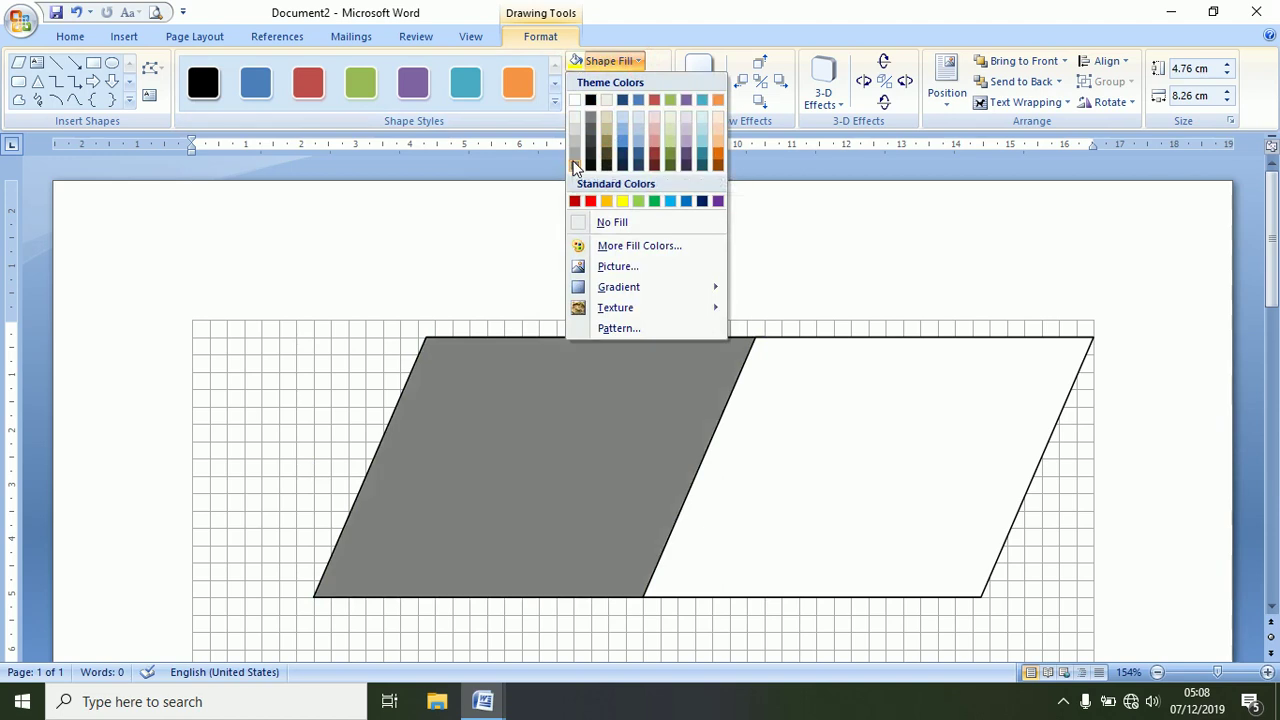
pyautogui.click(572, 155)
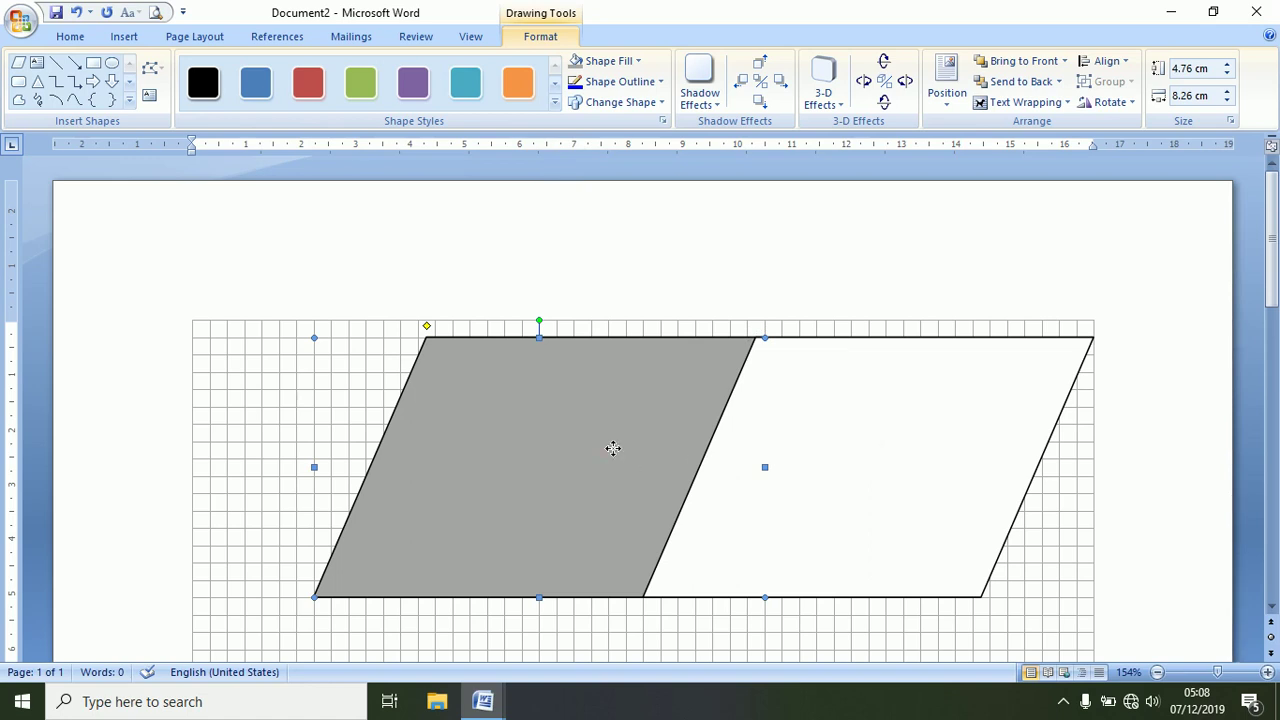
pyautogui.keyDown('shift'); pyautogui.click(840, 466); pyautogui.keyUp('shift')
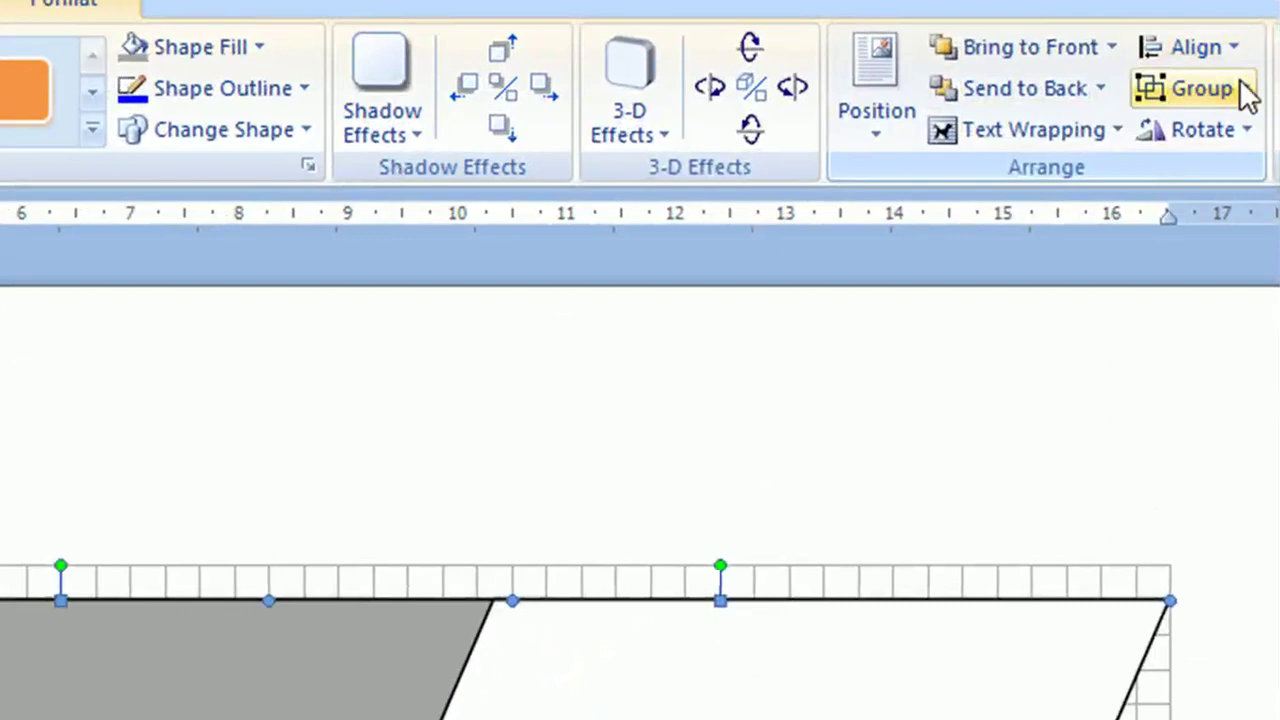
pyautogui.click(1245, 92)
pyautogui.click(1222, 133)
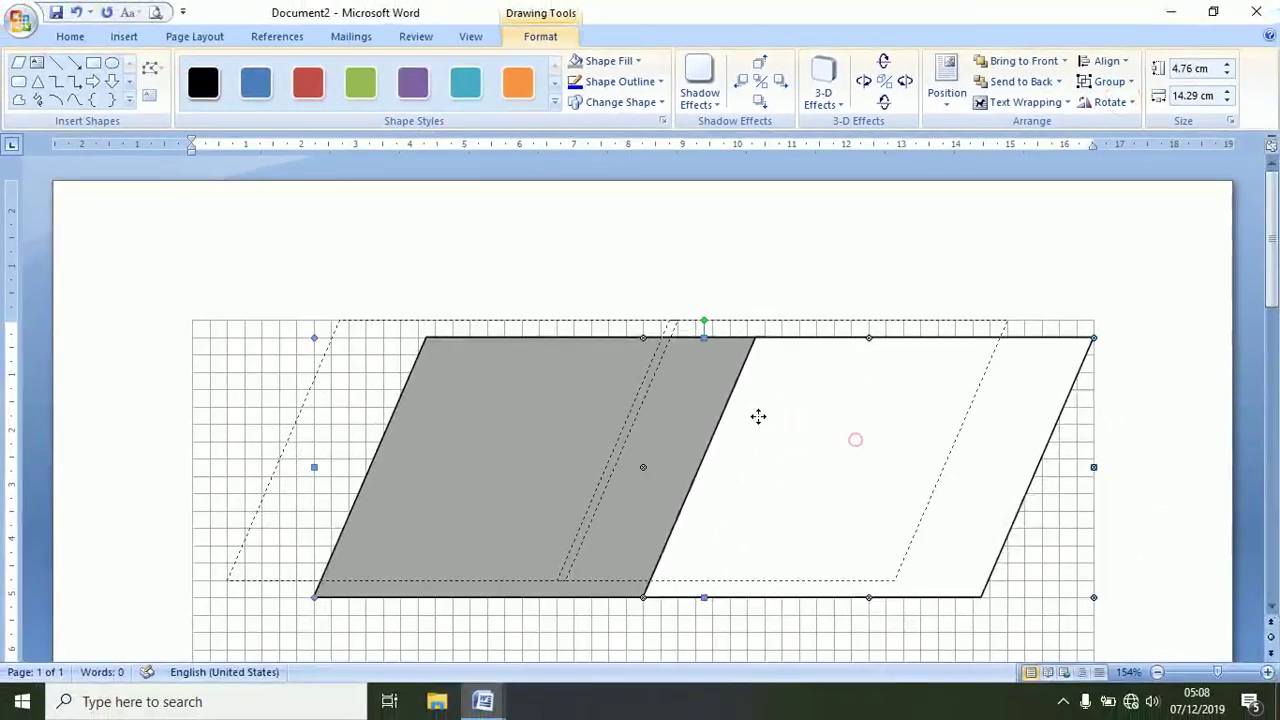
pyautogui.moveTo(758, 416); pyautogui.dragTo(724, 401)
pyautogui.click(1040, 437)
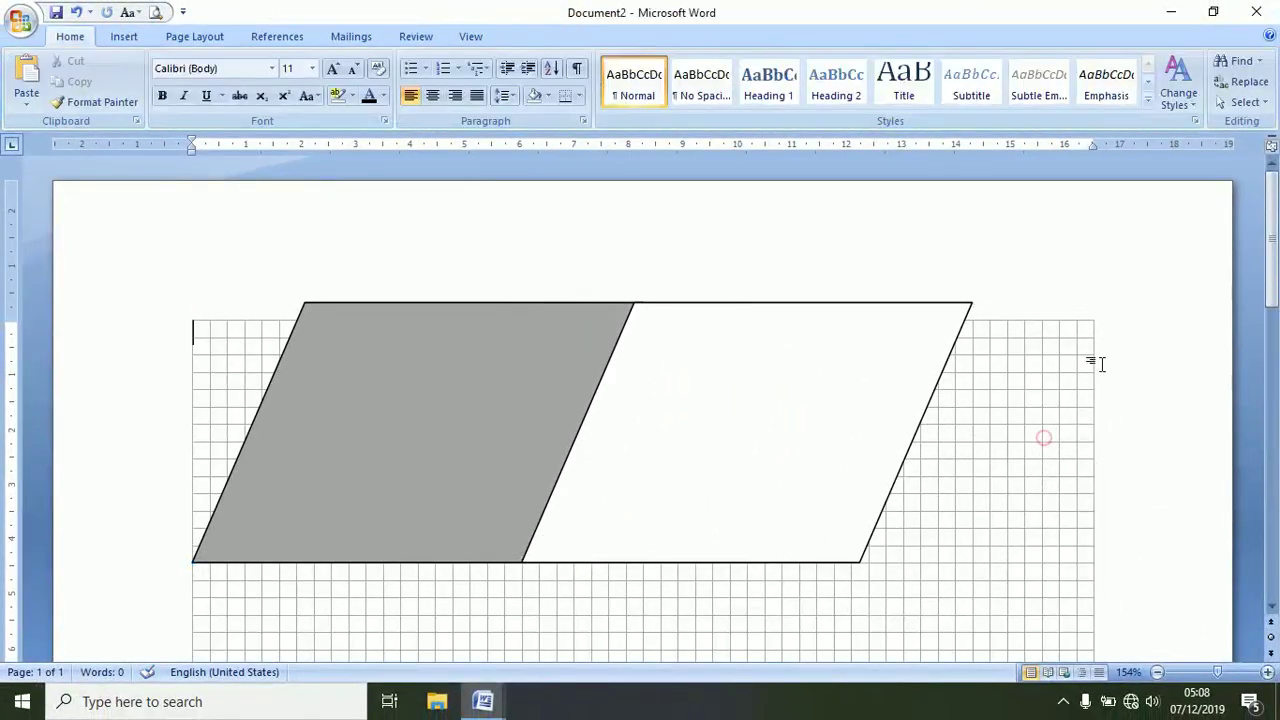
# Step: Stretch the grouped shapes to 5.72 cm tall and hide the gridlines
pyautogui.moveTo(1274, 222); pyautogui.dragTo(1275, 235)
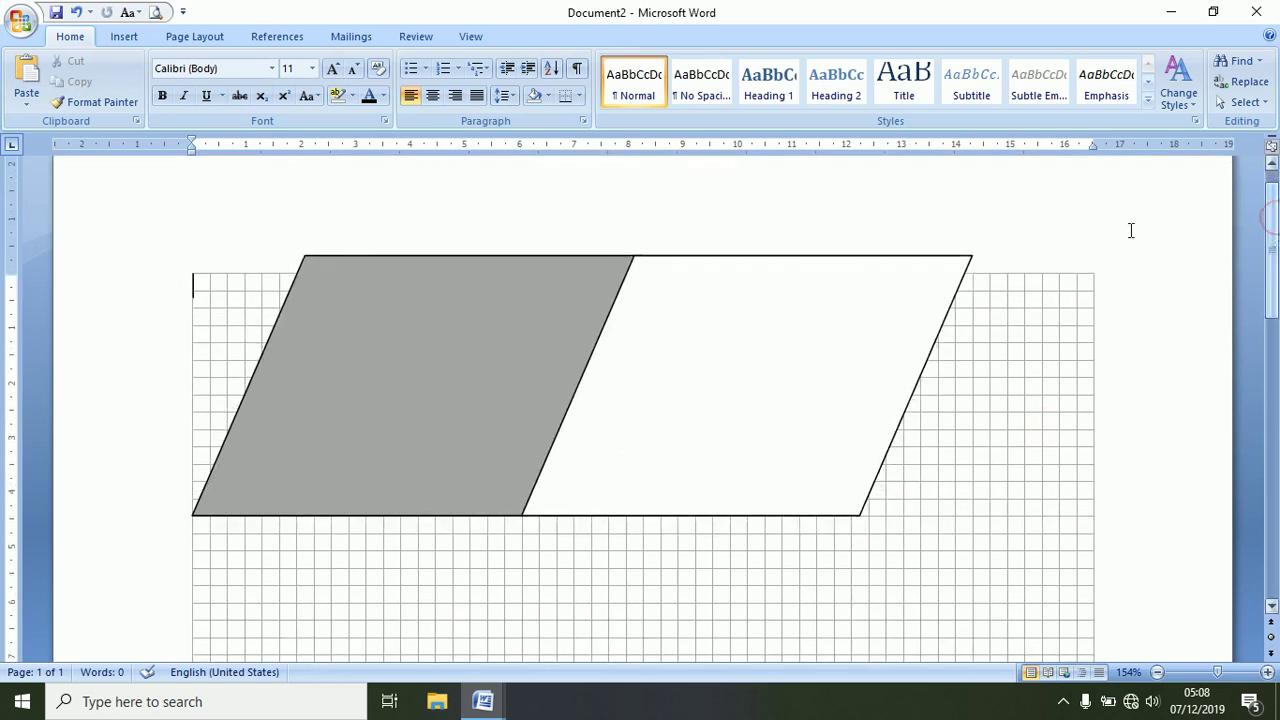
pyautogui.click(468, 416)
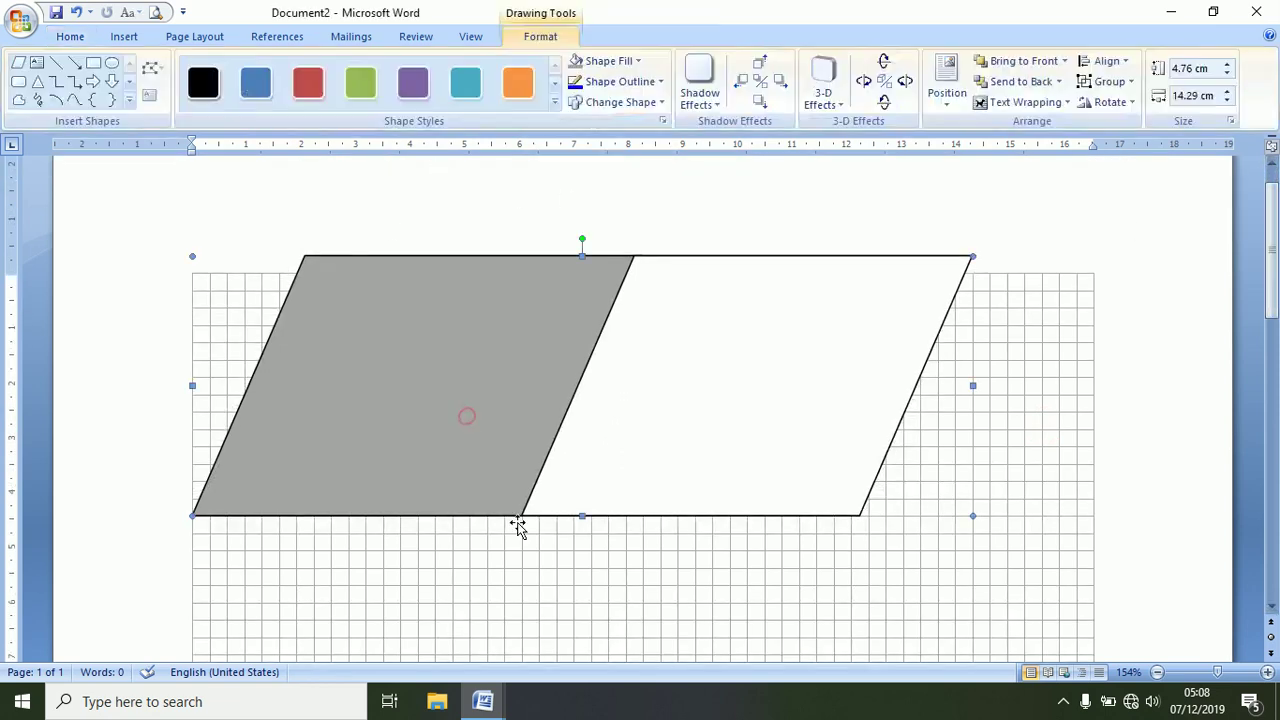
pyautogui.moveTo(582, 516); pyautogui.dragTo(560, 572)
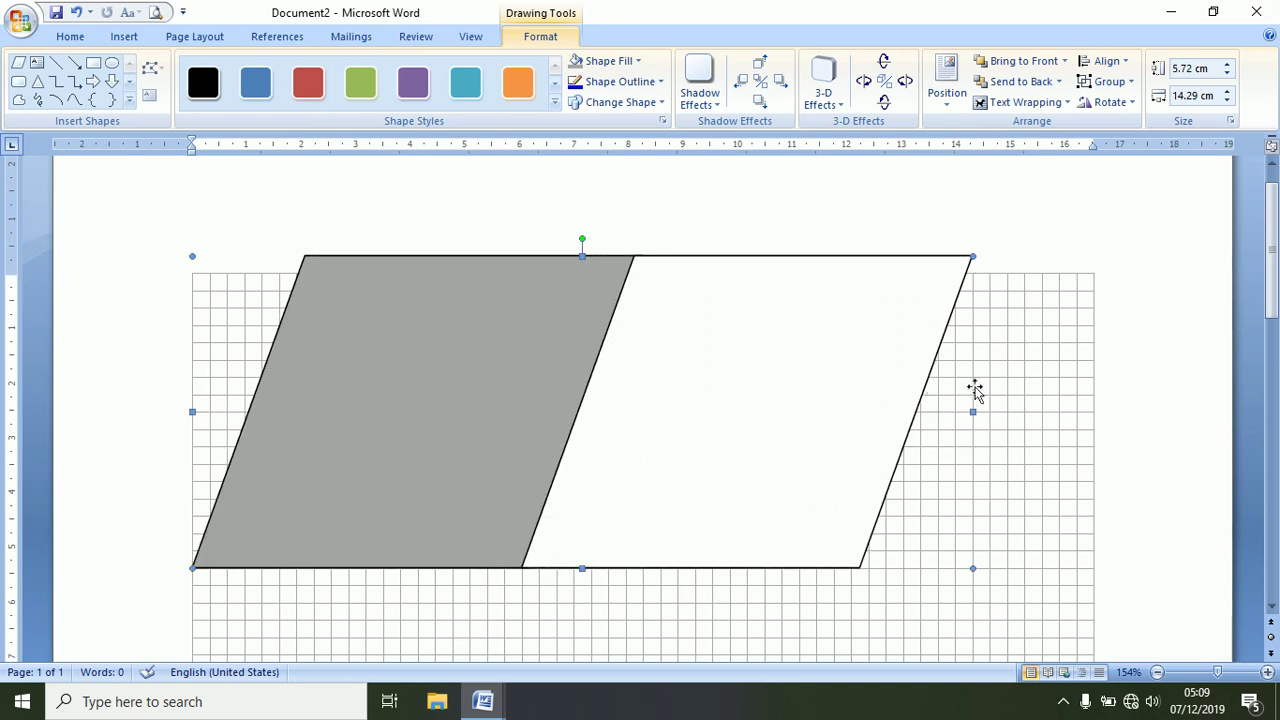
pyautogui.click(1029, 401)
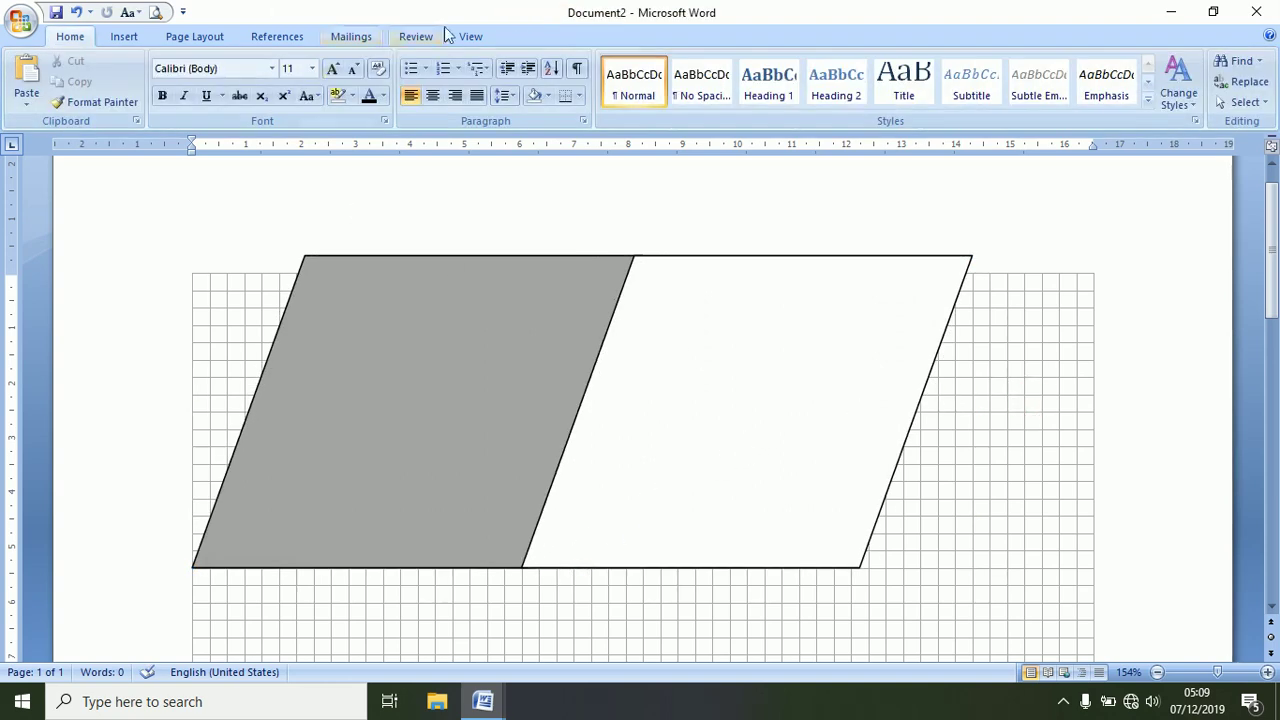
pyautogui.click(468, 34)
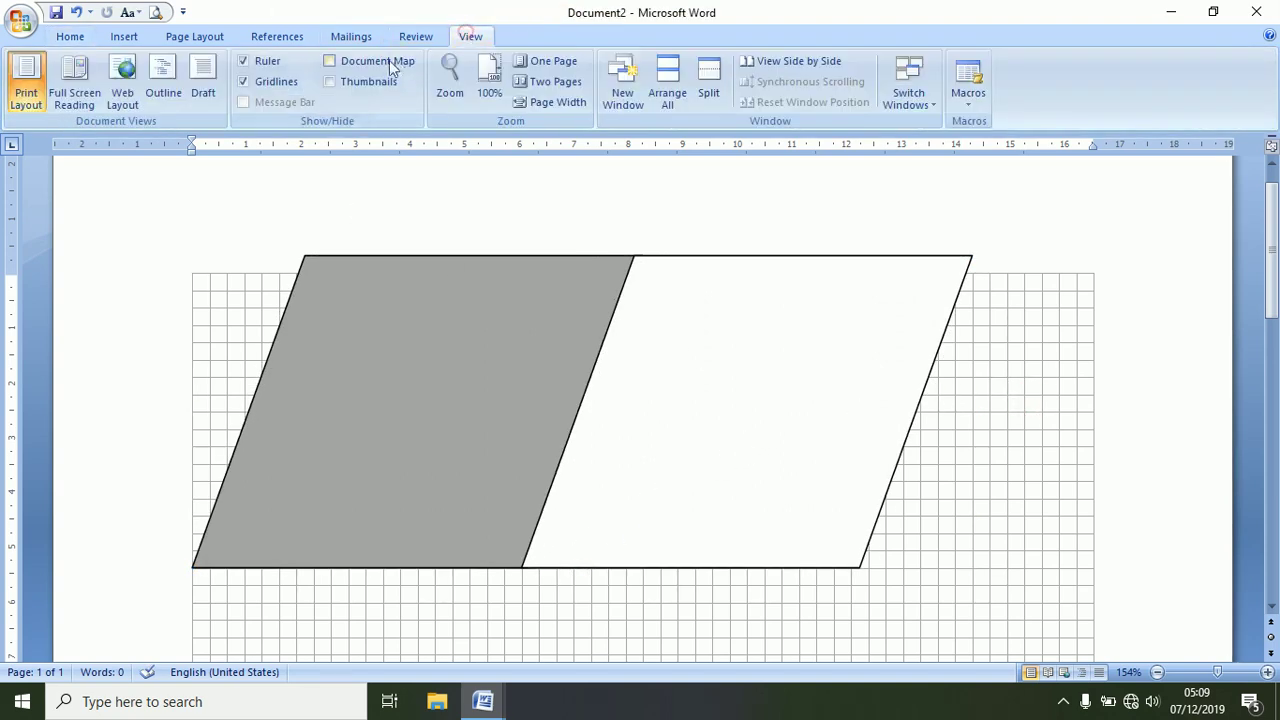
pyautogui.click(243, 81)
pyautogui.moveTo(1277, 228)
pyautogui.mouseDown()
pyautogui.moveTo(1277, 240)
pyautogui.moveTo(1277, 222)
pyautogui.mouseUp()
# Step: Launch Snipping Tool and capture a rectangle around the parallelograms
pyautogui.press('super')
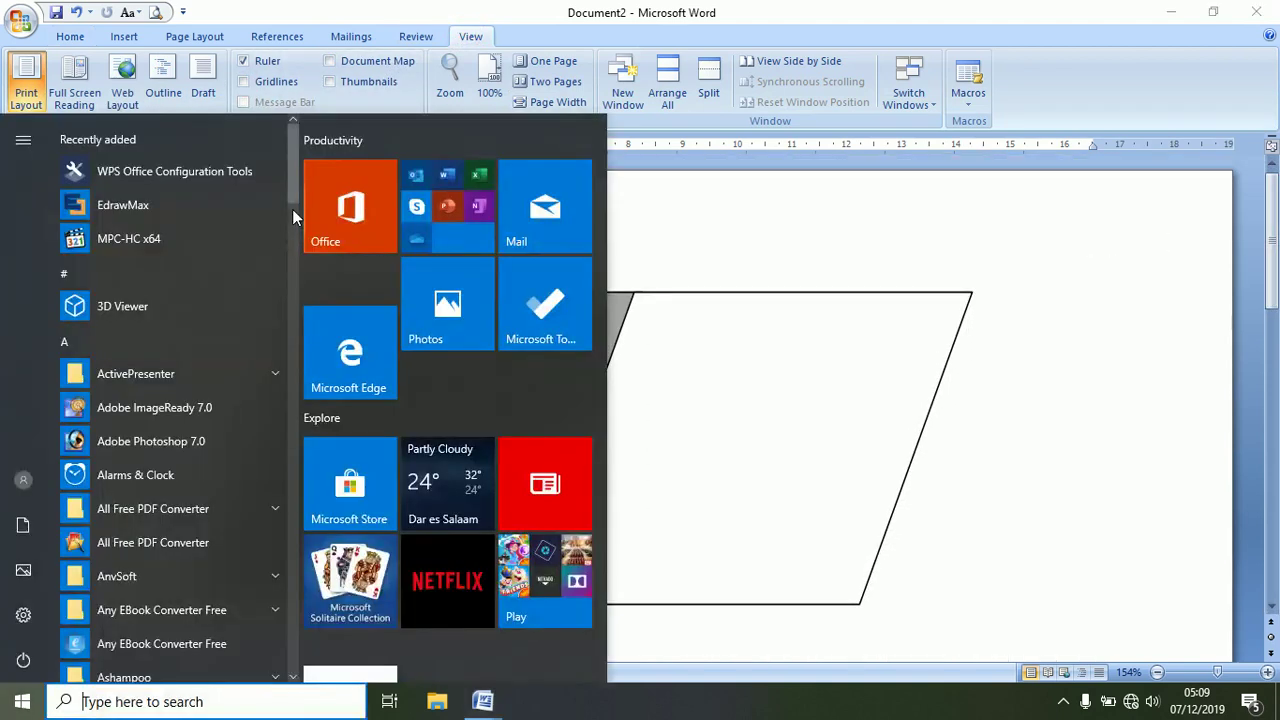
pyautogui.write('sc')
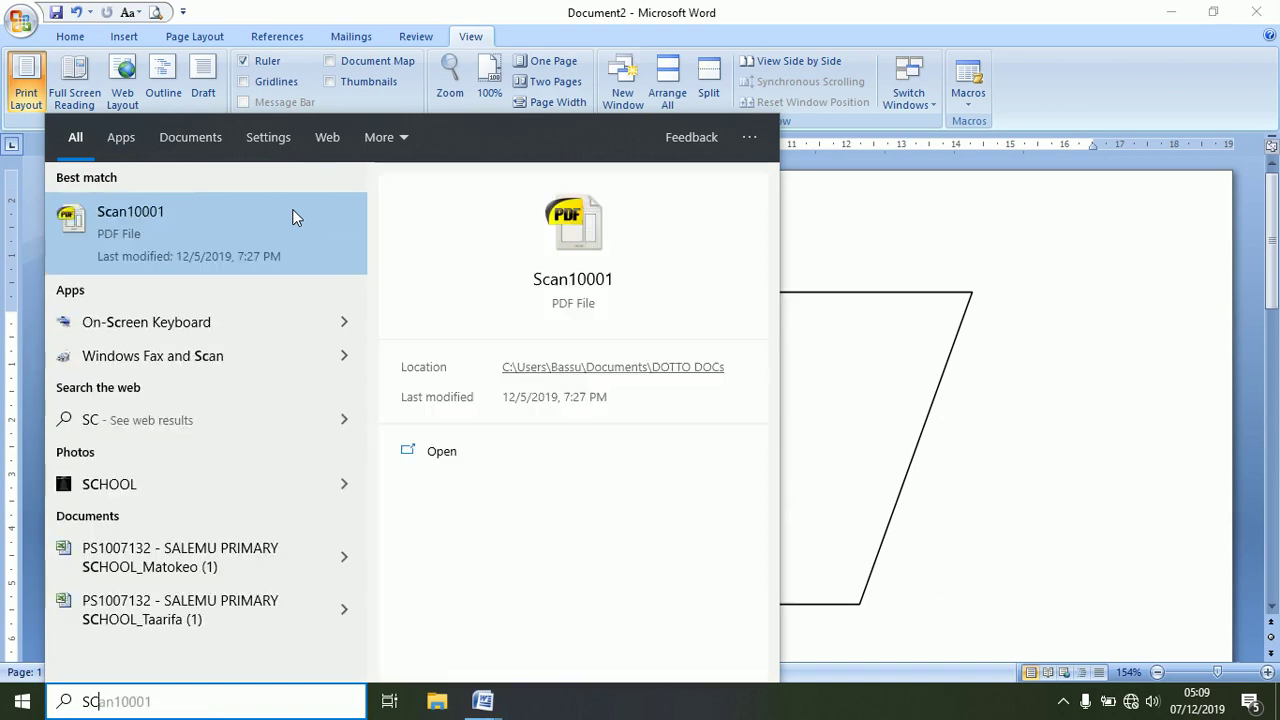
pyautogui.press('BackSpace')
pyautogui.write('NI')
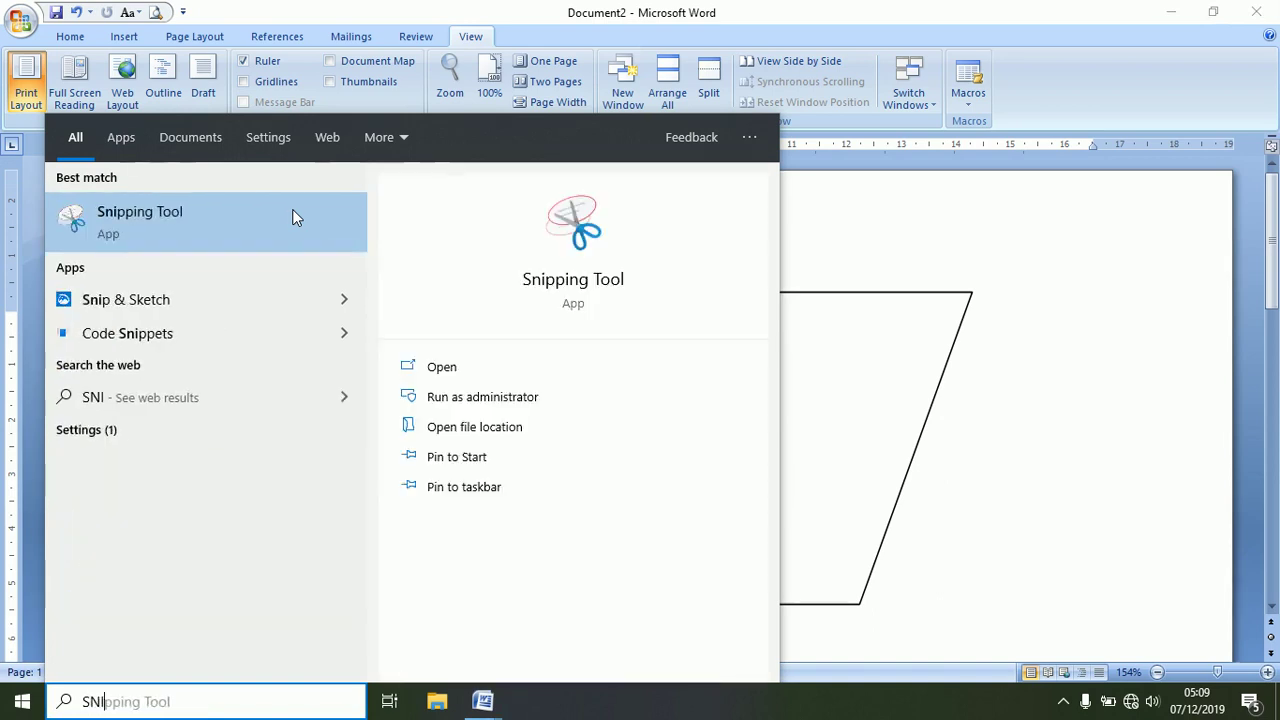
pyautogui.click(121, 213)
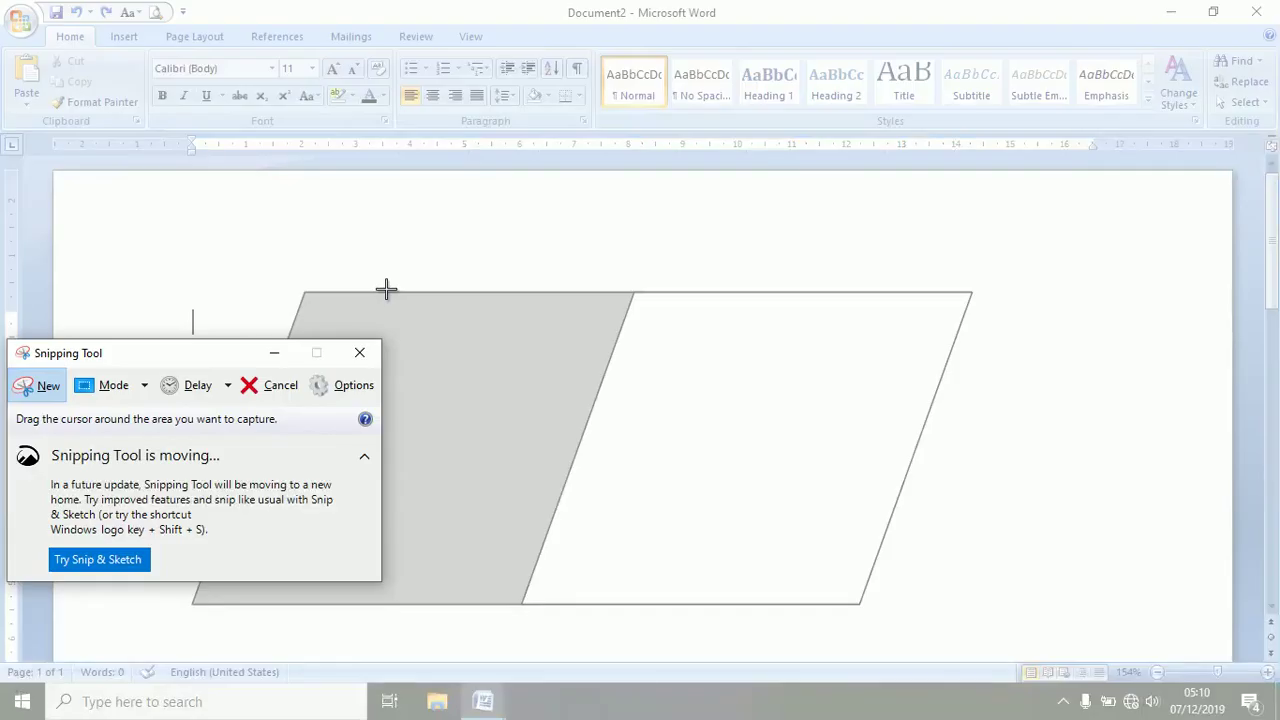
pyautogui.moveTo(386, 290)
pyautogui.mouseDown()
pyautogui.moveTo(497, 624)
pyautogui.moveTo(857, 606)
pyautogui.mouseUp()
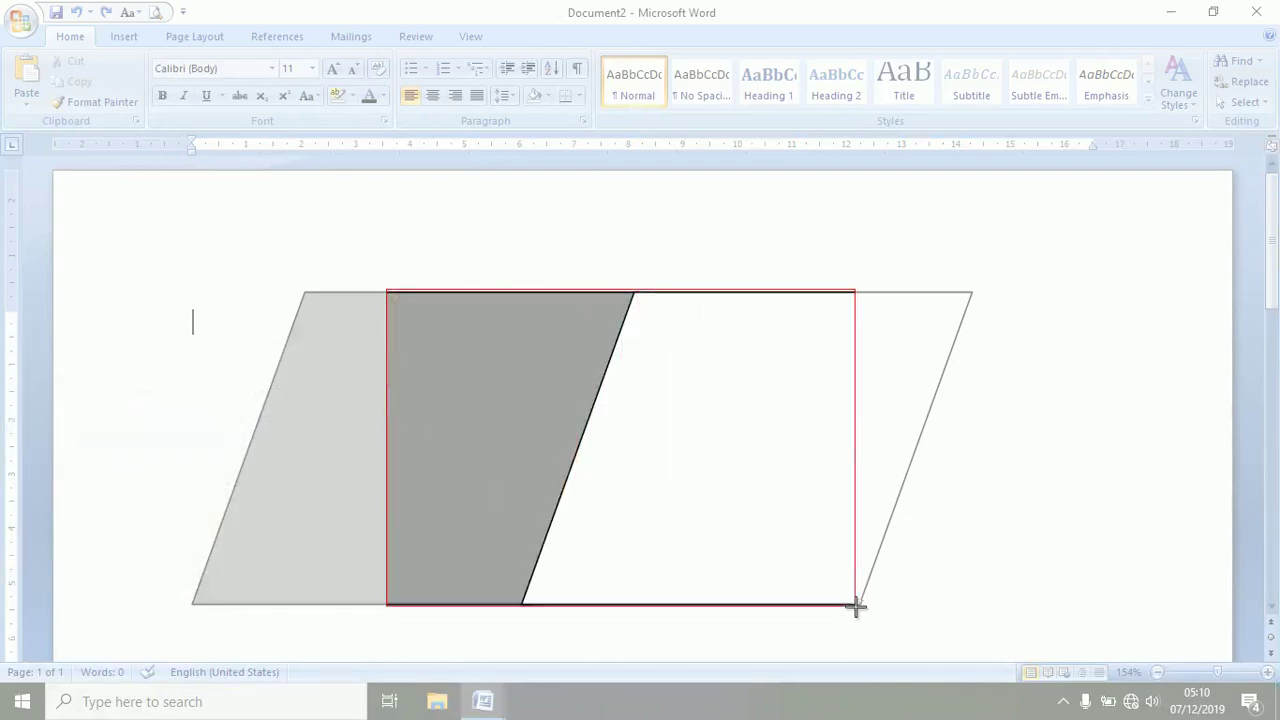
pyautogui.moveTo(857, 606); pyautogui.dragTo(856, 606)
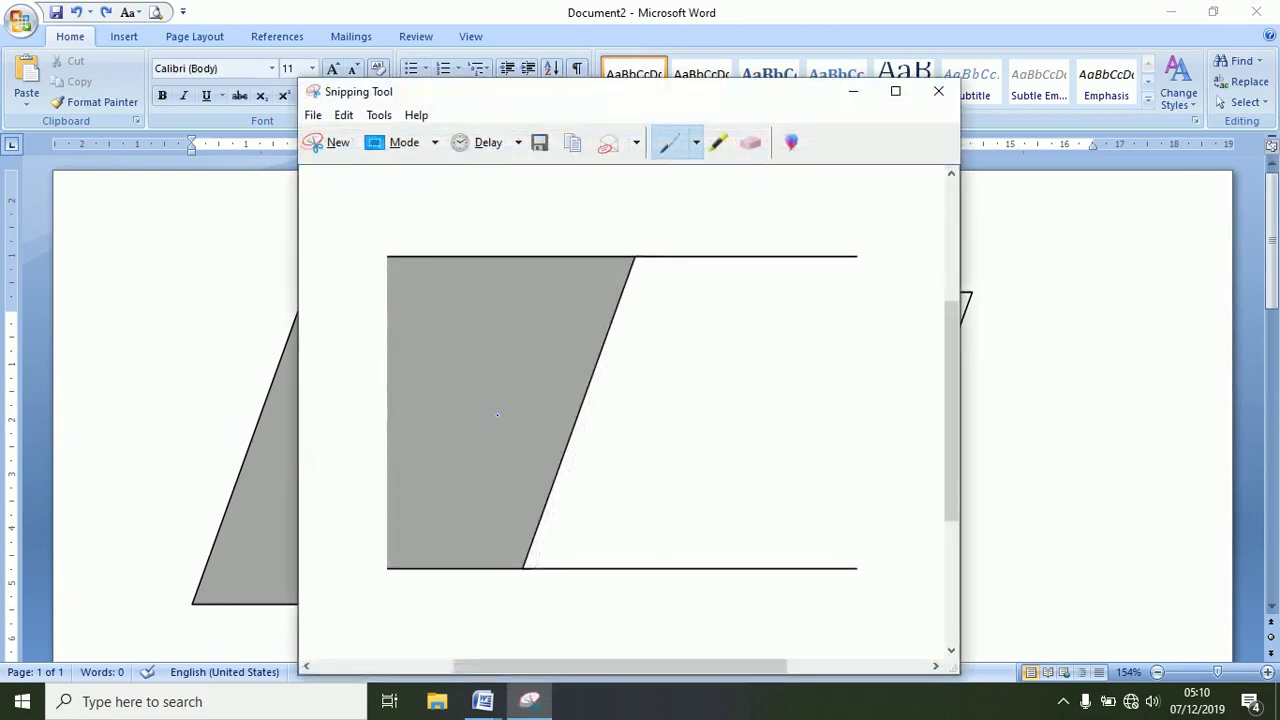
# Step: Save the snip as JPEG 'BACK' in DESIGN2, then close Snipping Tool and discard Document2
pyautogui.hotkey('ctrl', 's')
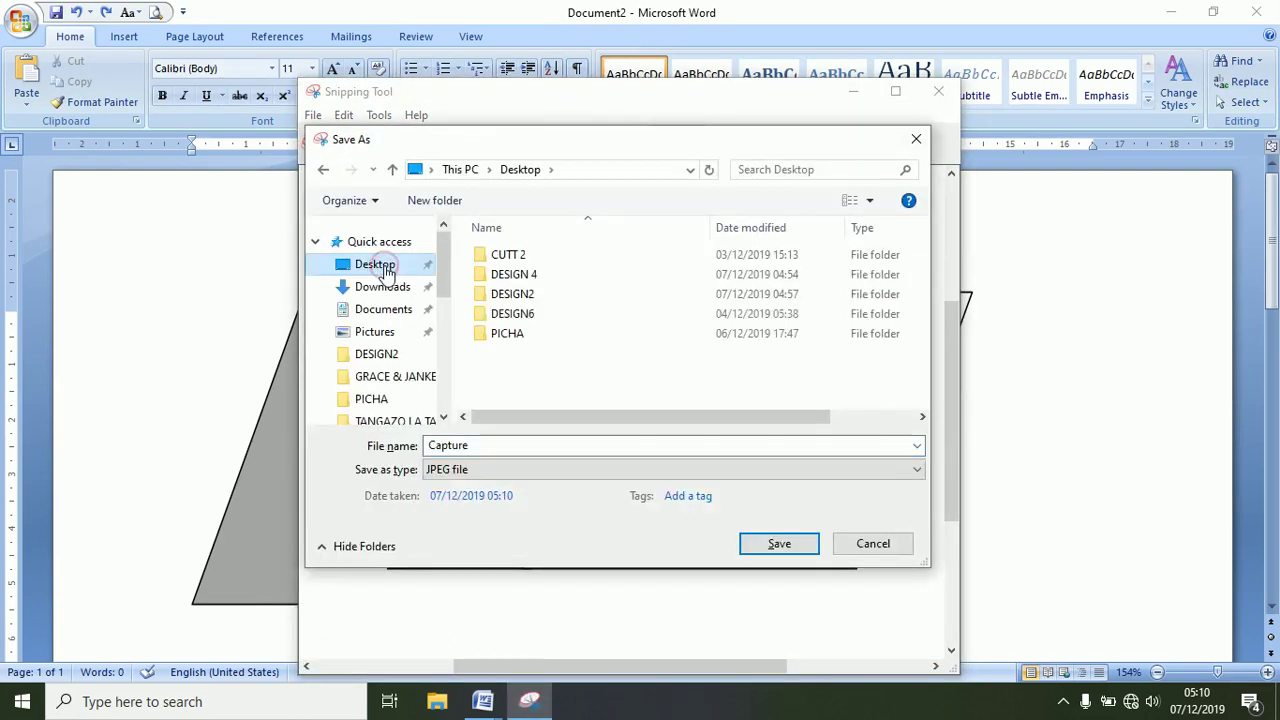
pyautogui.doubleClick(505, 293)
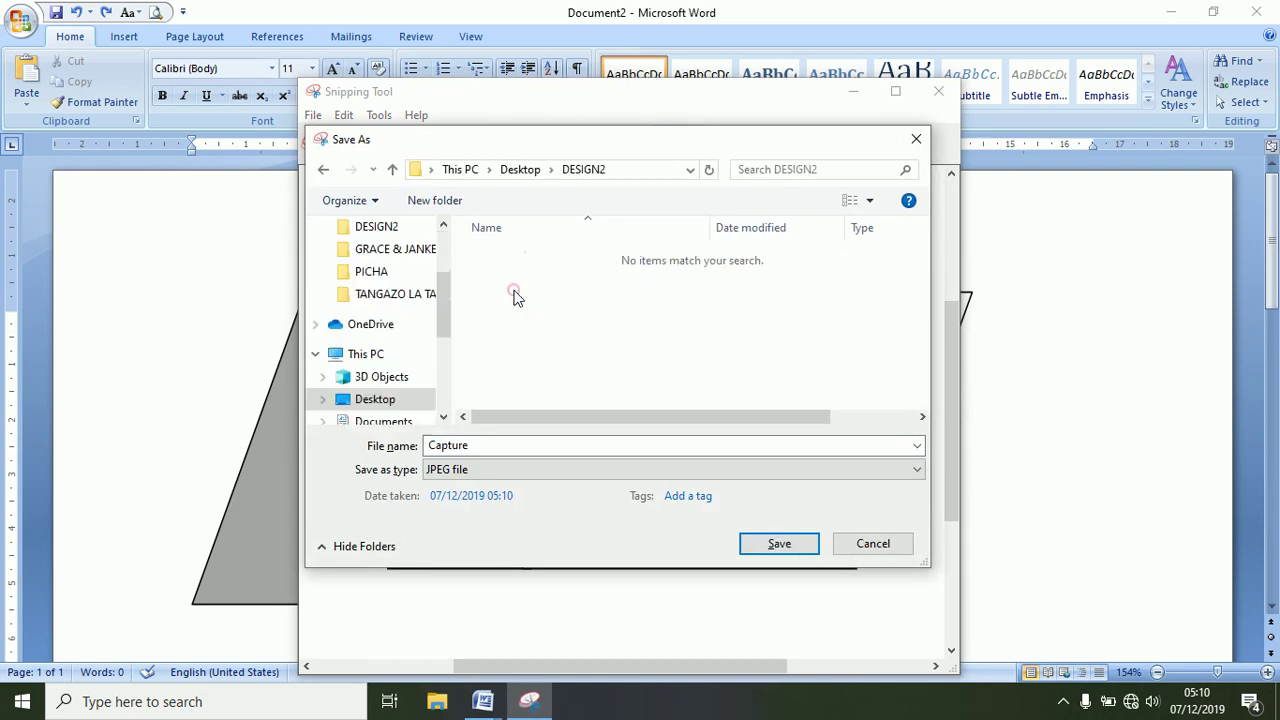
pyautogui.doubleClick(497, 445)
pyautogui.write('BACK')
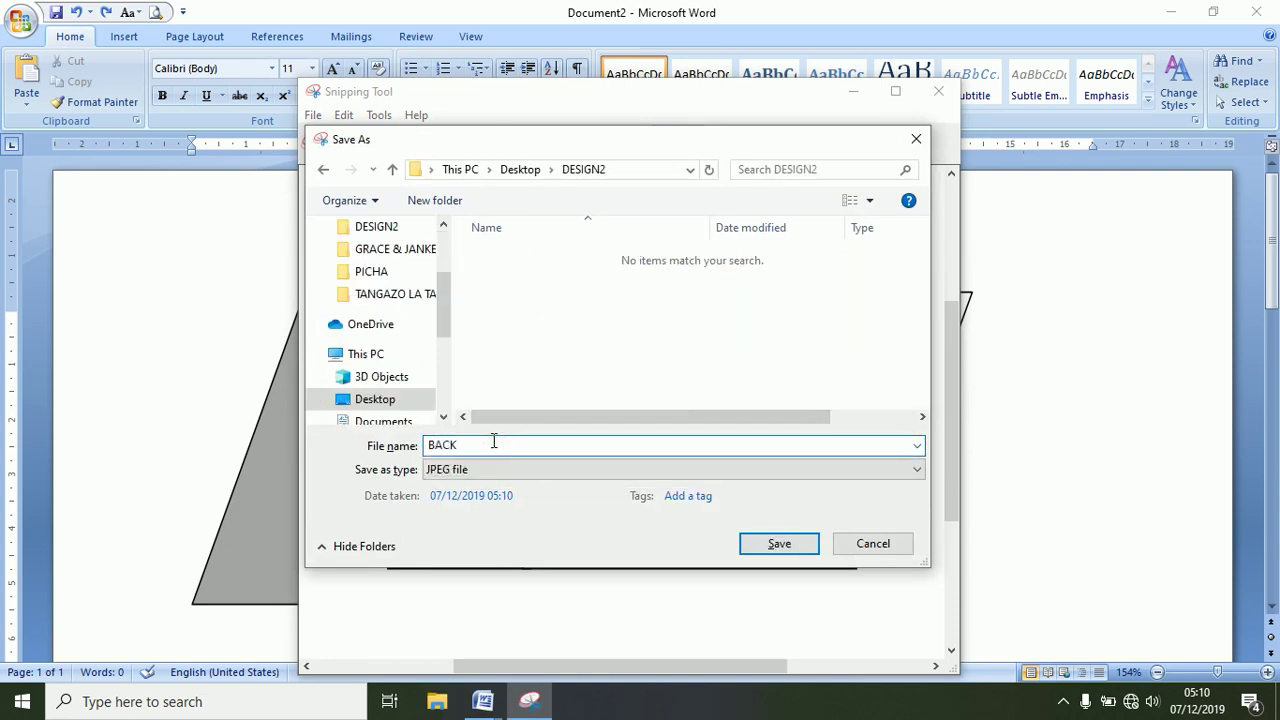
pyautogui.press('Return')
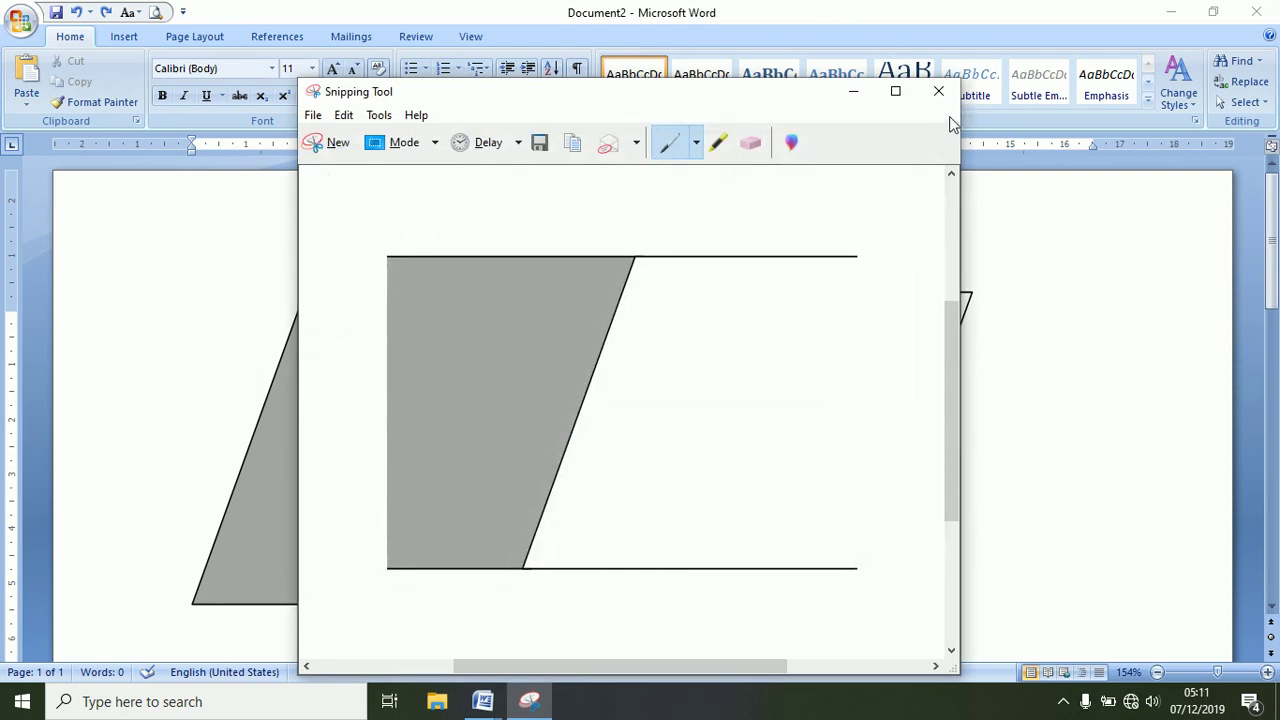
pyautogui.click(938, 92)
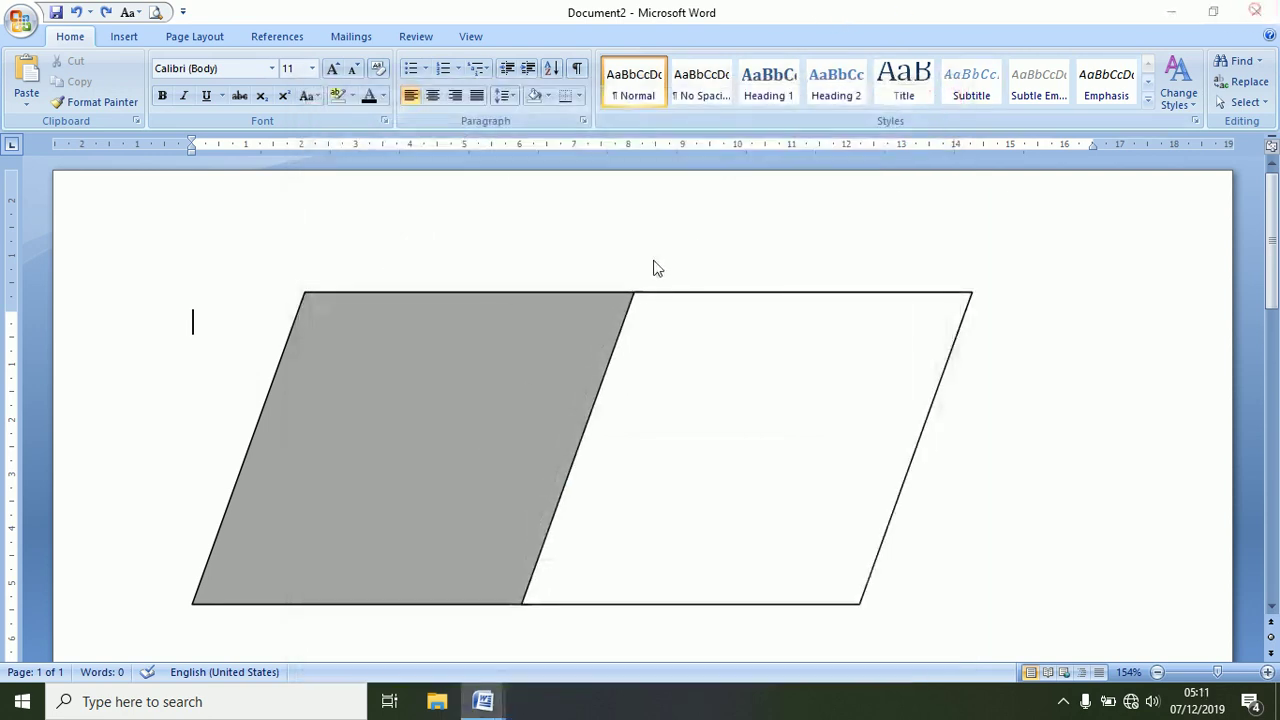
pyautogui.hotkey('alt', 'F4')
pyautogui.click(643, 398)
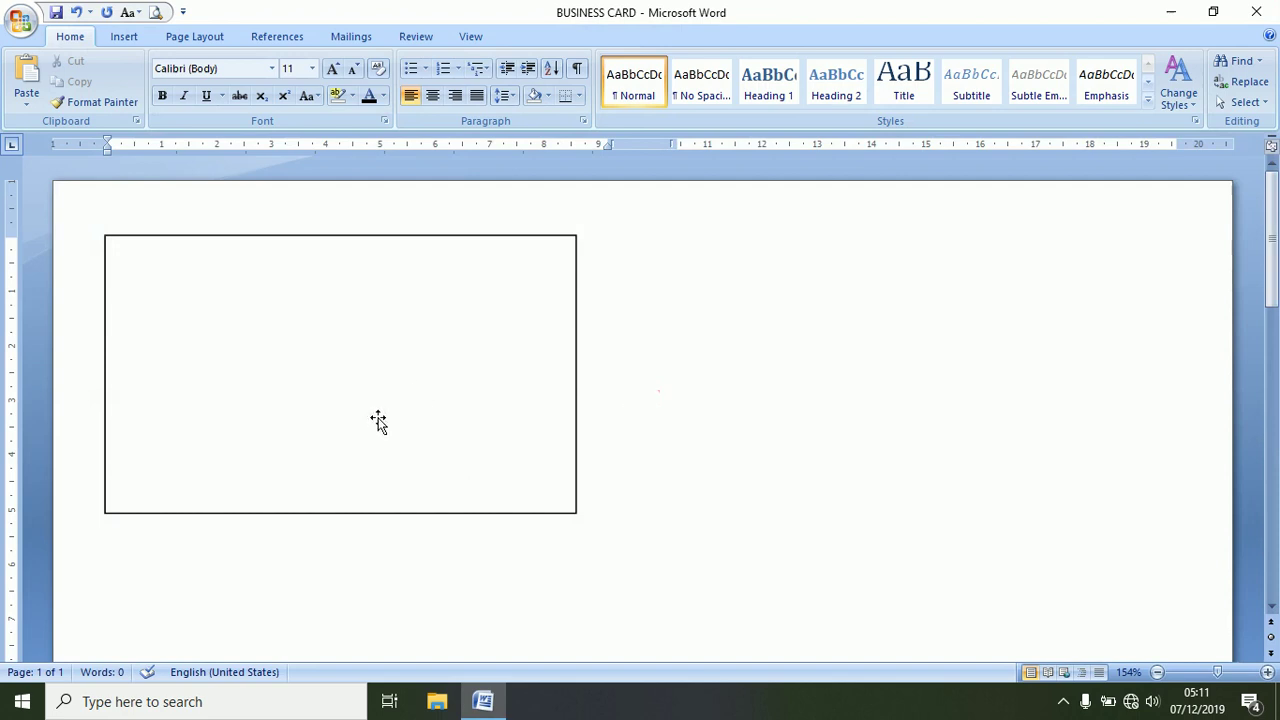
# Step: Turn gridlines back on and fill the card rectangle with the BACK picture from DESIGN2
pyautogui.click(468, 36)
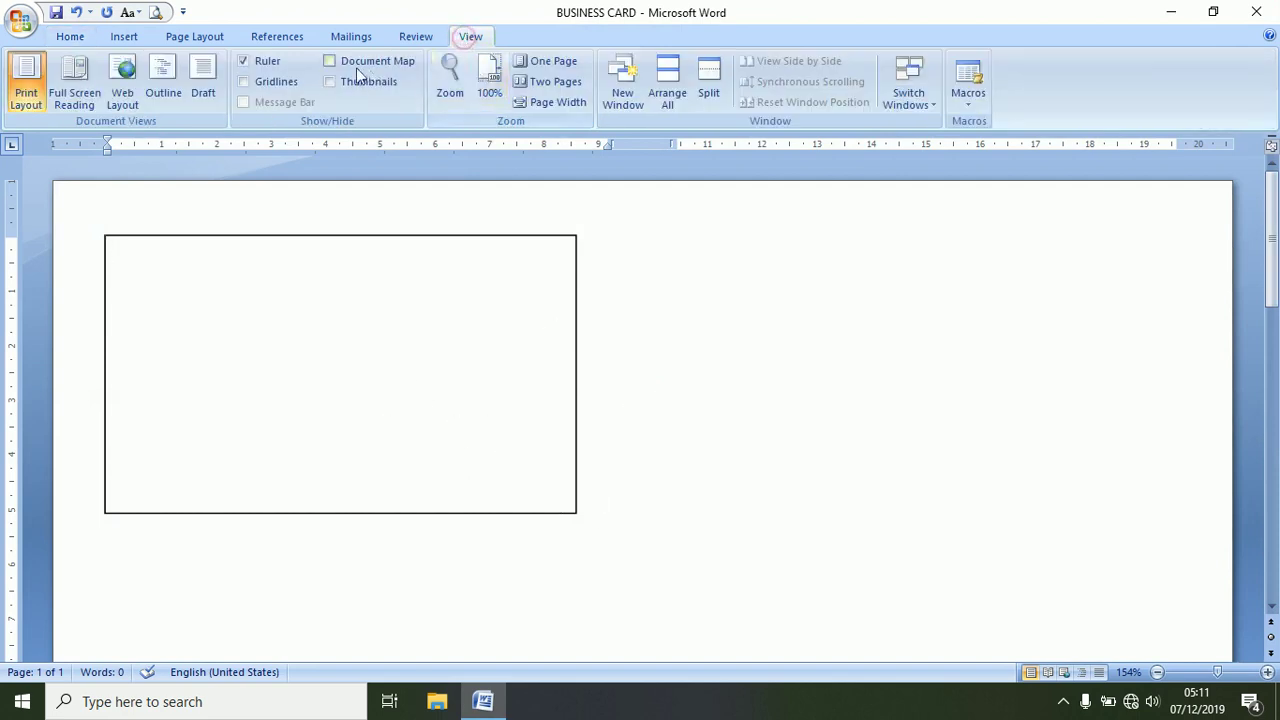
pyautogui.click(243, 81)
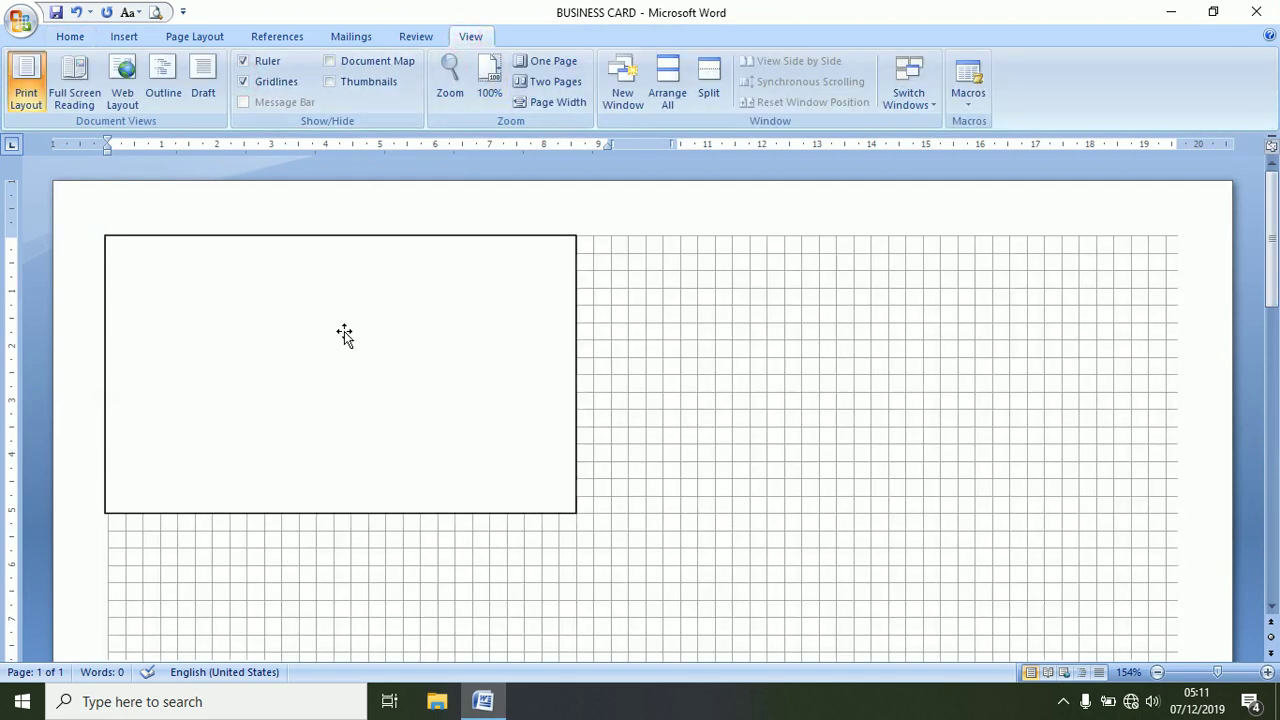
pyautogui.click(121, 250)
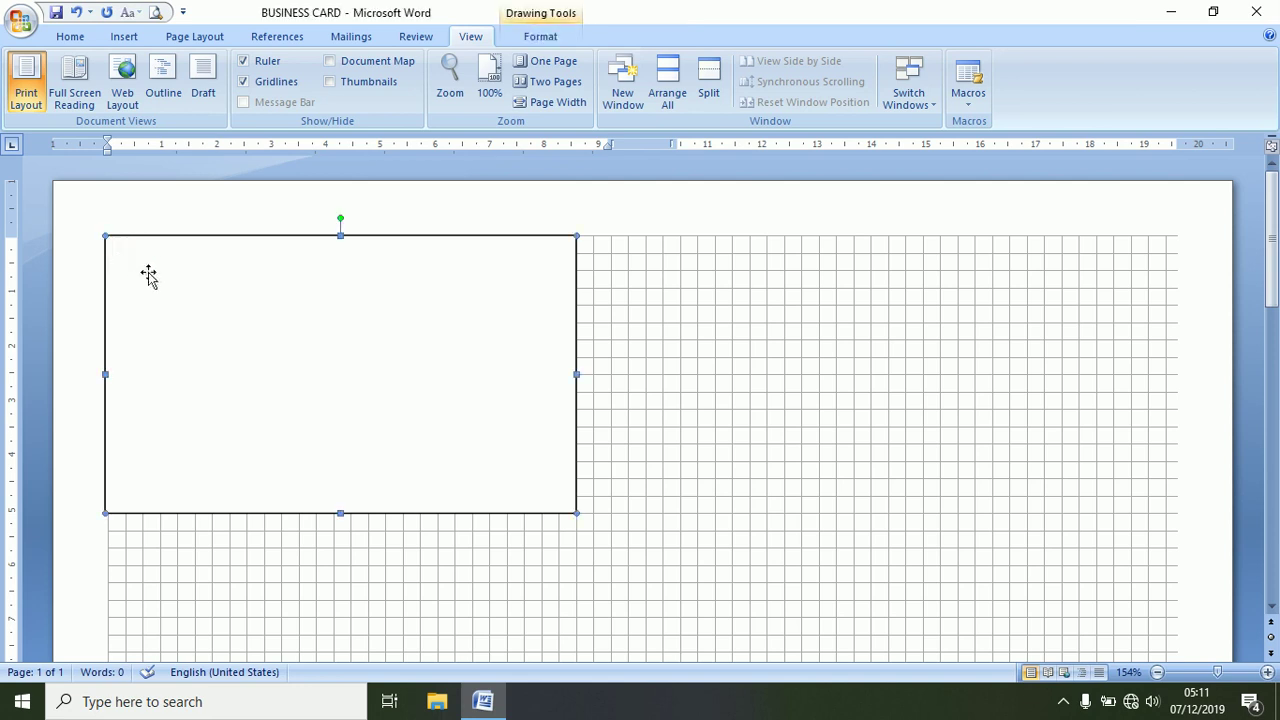
pyautogui.click(540, 38)
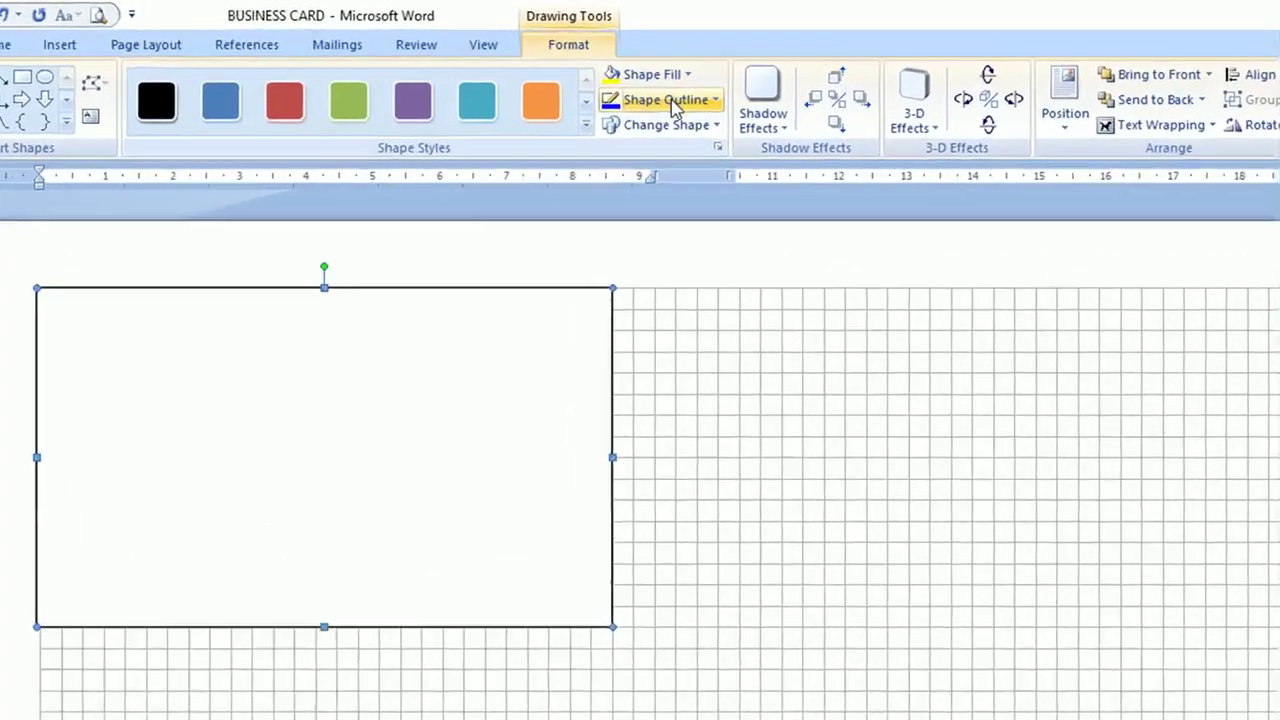
pyautogui.click(637, 61)
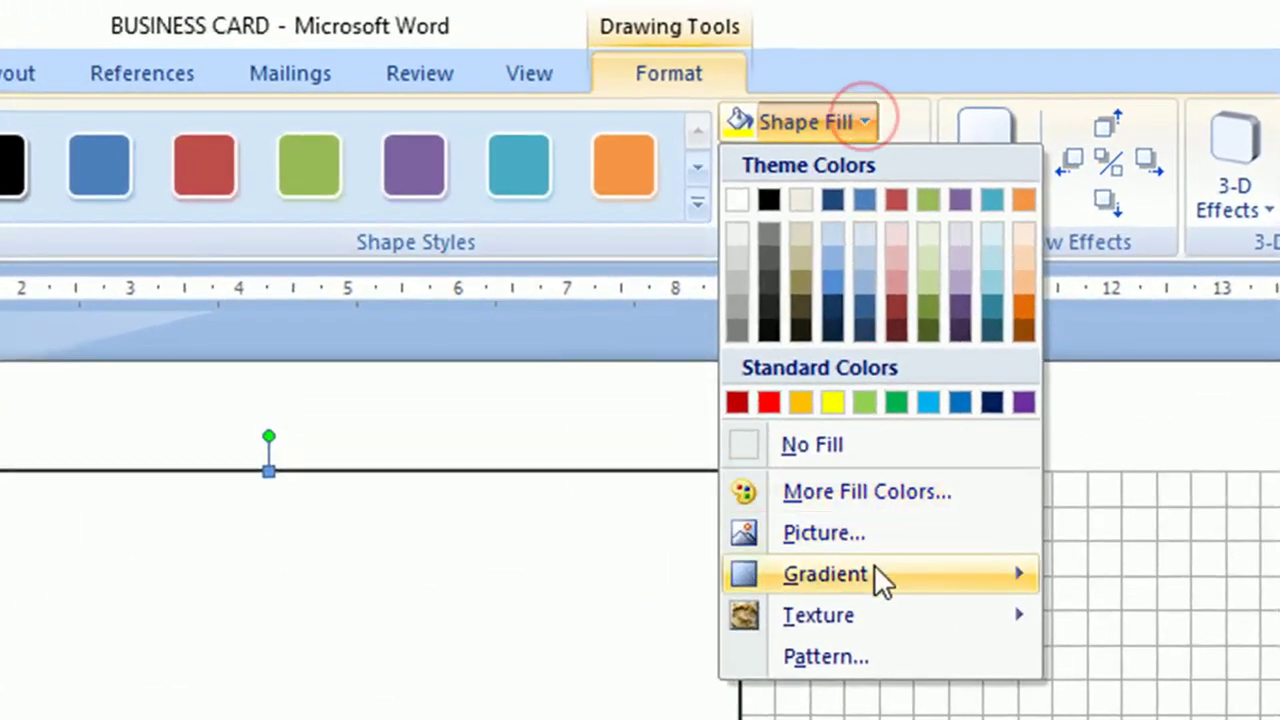
pyautogui.moveTo(622, 278)
pyautogui.click(831, 532)
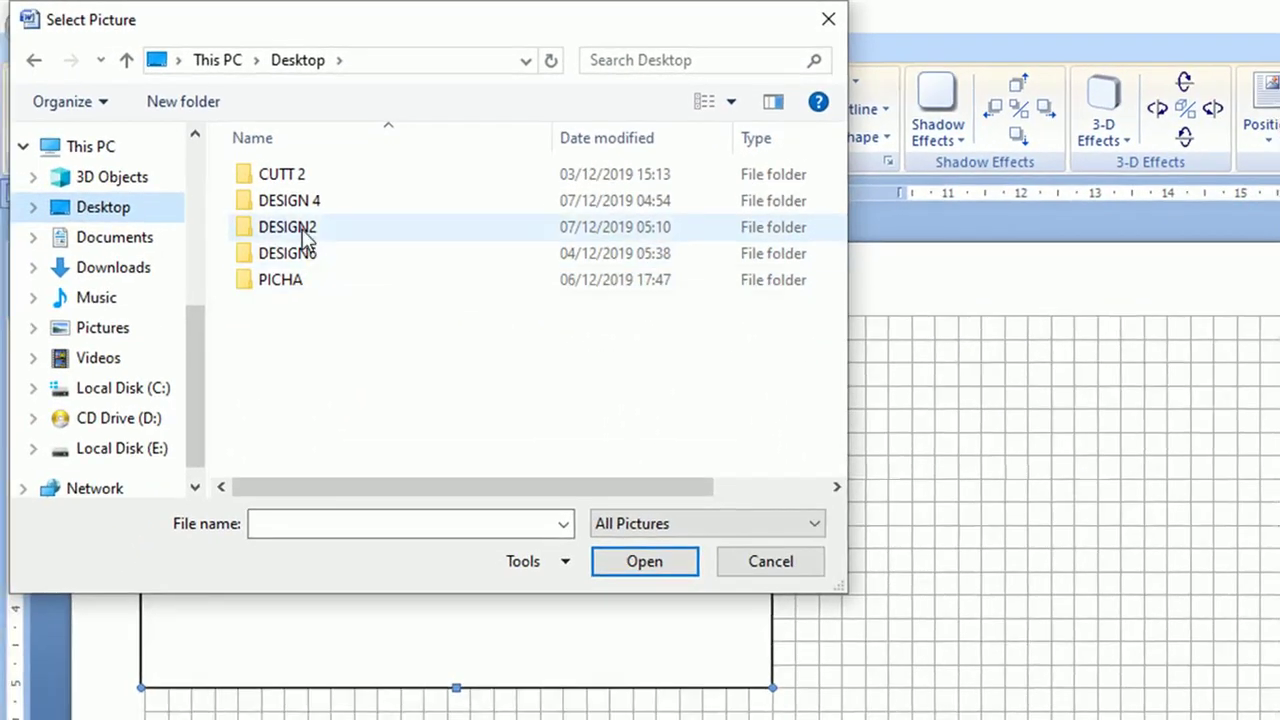
pyautogui.doubleClick(304, 228)
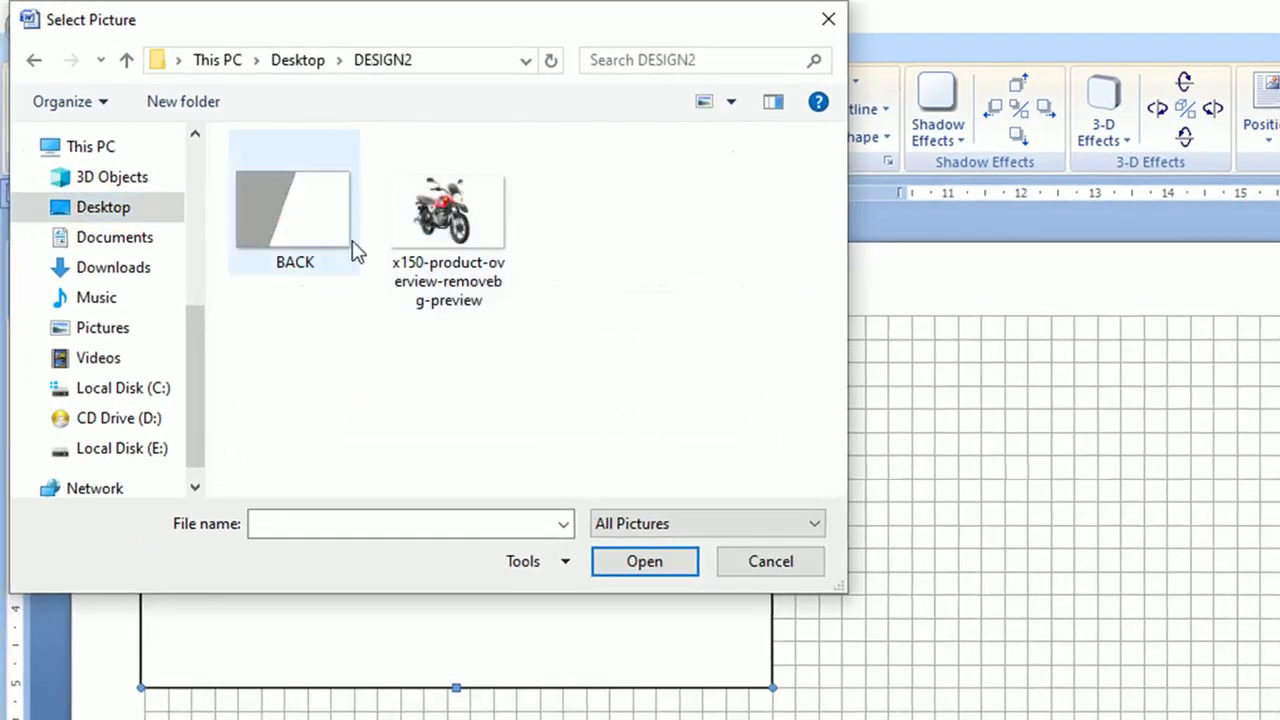
pyautogui.click(330, 240)
pyautogui.click(646, 565)
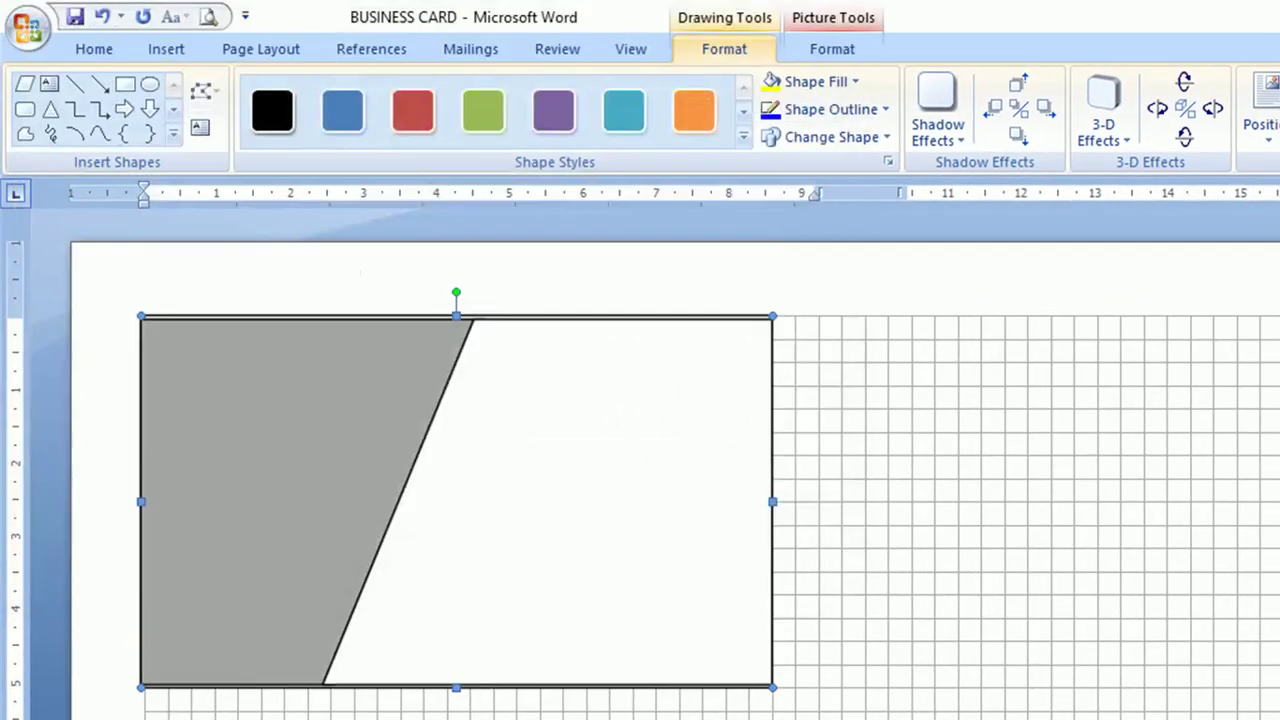
pyautogui.click(400, 488)
pyautogui.click(234, 674)
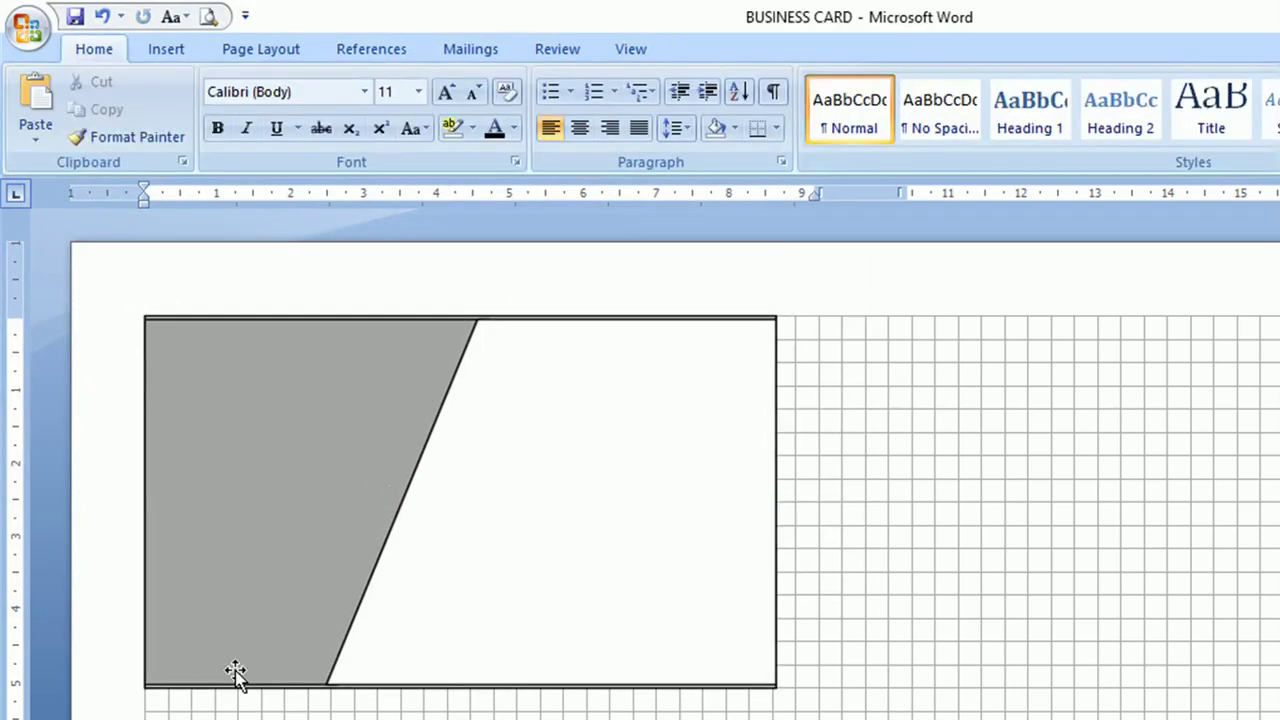
# Step: Set the font to Times New Roman, size 14, in dark blue
pyautogui.click(322, 90)
pyautogui.write('ToledoTim')
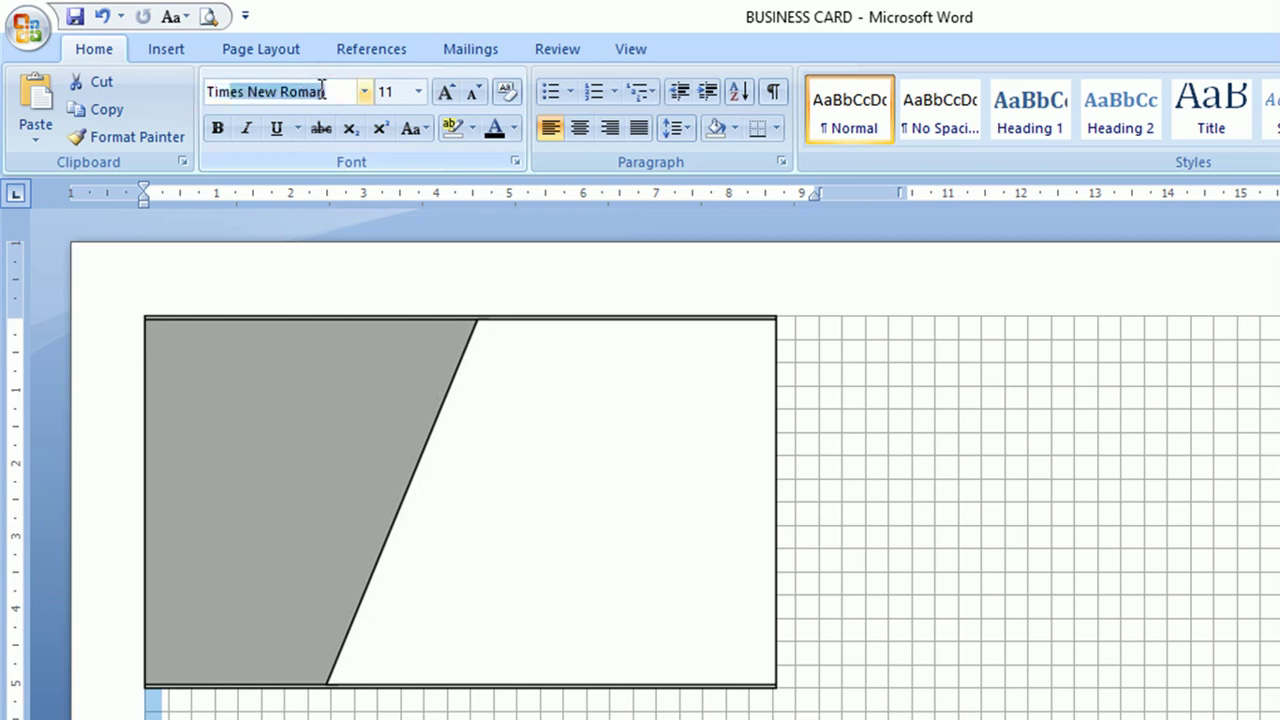
pyautogui.press('Return')
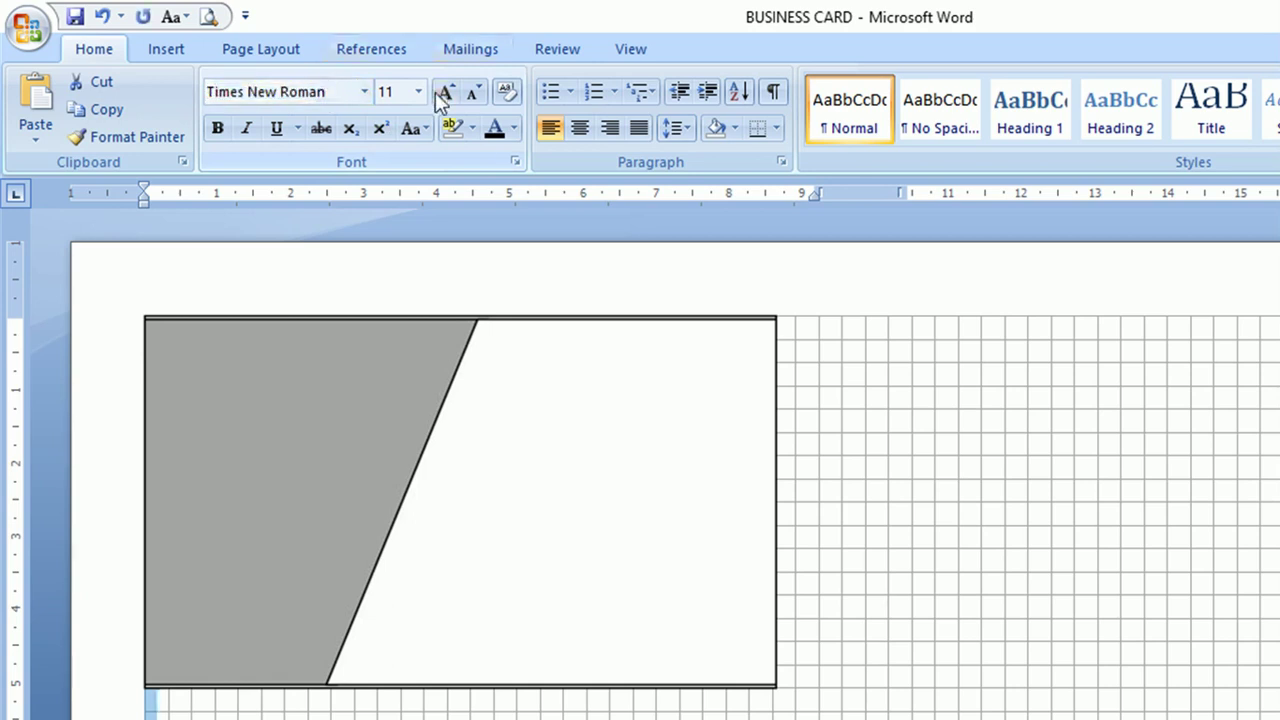
pyautogui.click(418, 91)
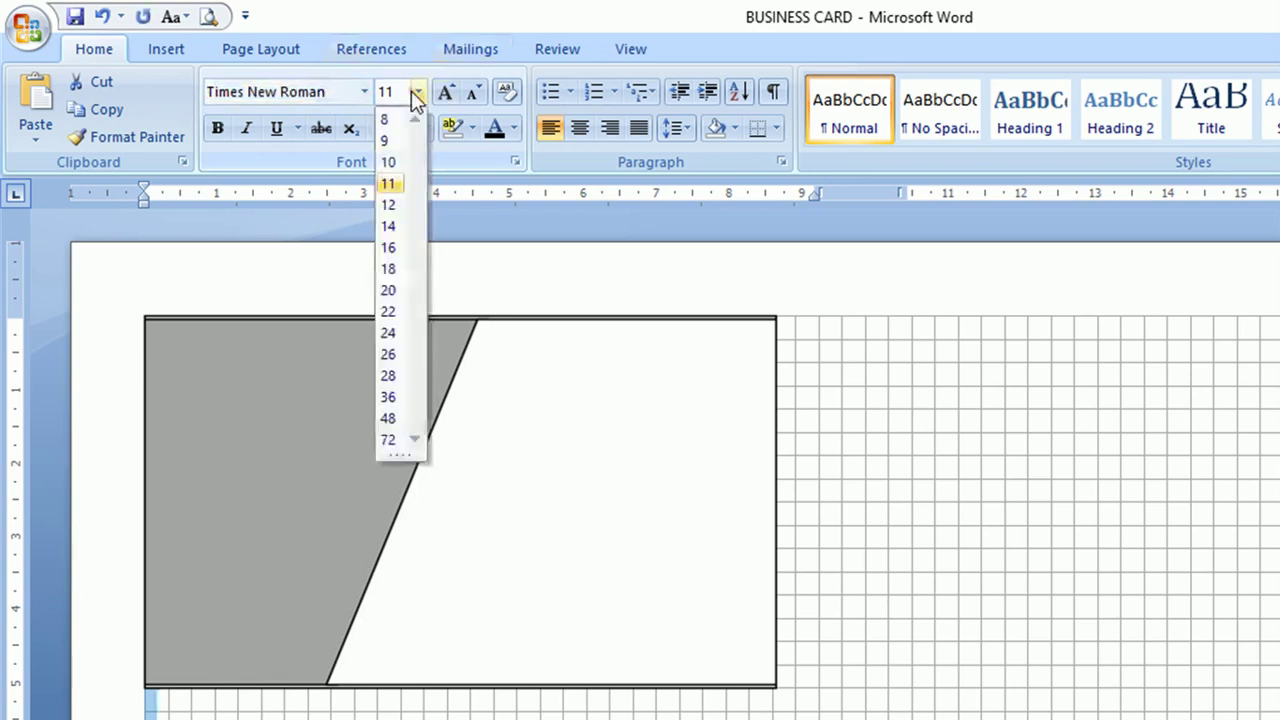
pyautogui.click(390, 226)
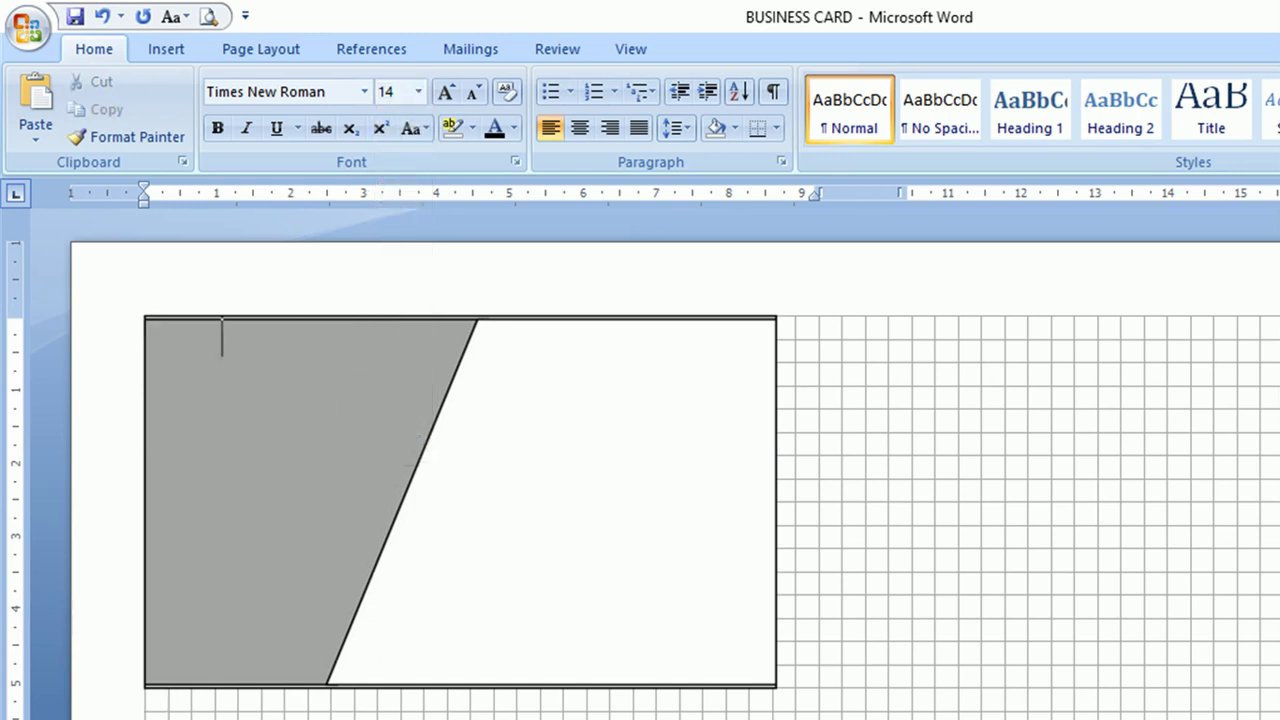
pyautogui.click(808, 334)
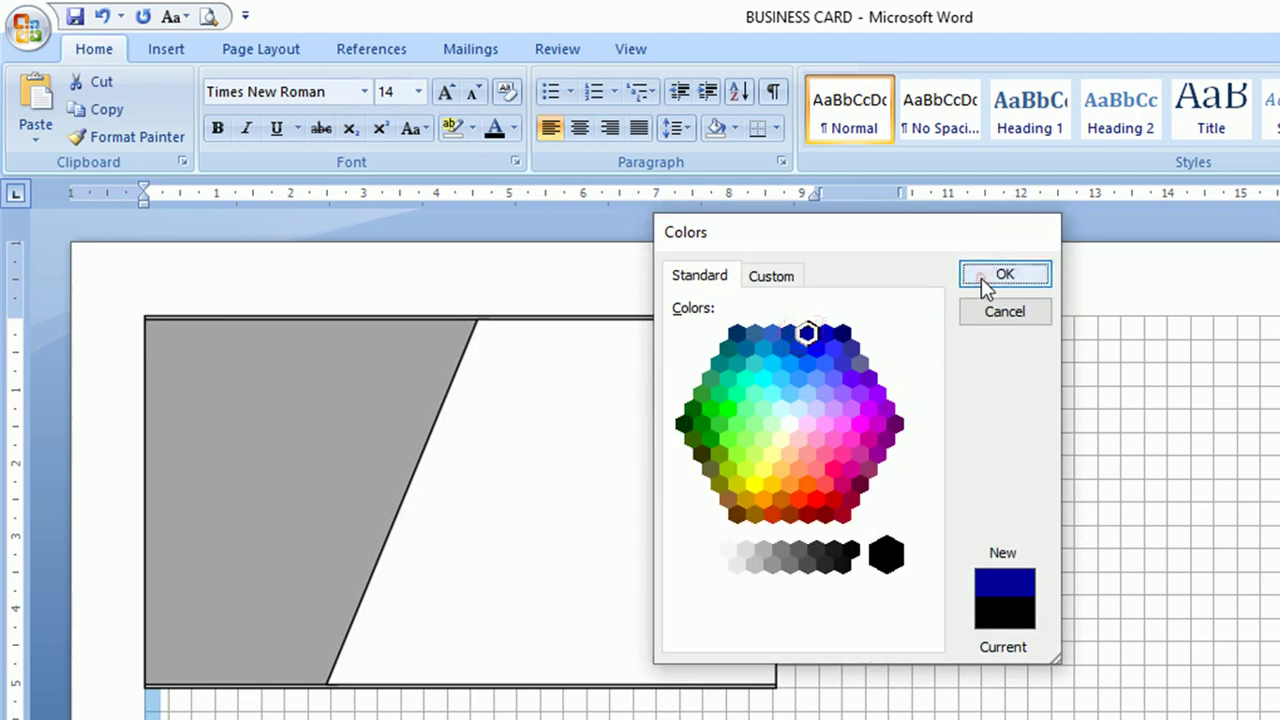
pyautogui.click(986, 287)
# Step: Set the card picture's text wrapping to Behind Text and select the card's text
pyautogui.click(431, 620)
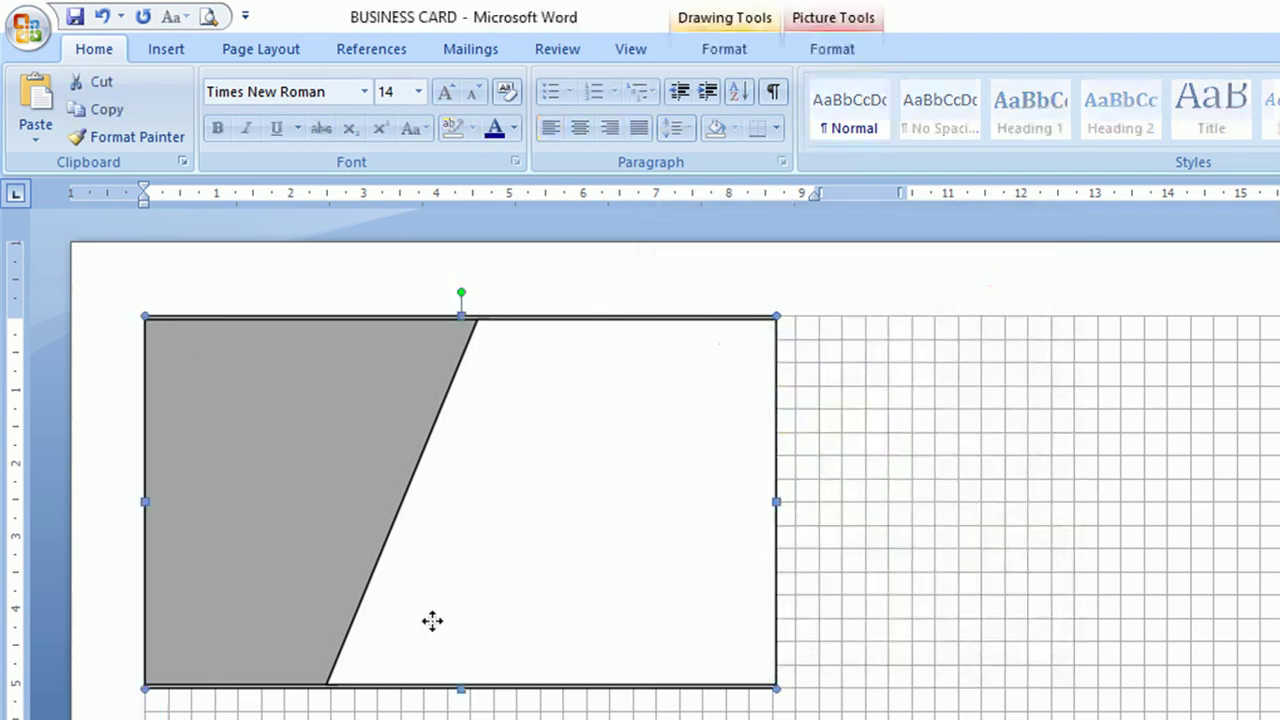
pyautogui.click(834, 50)
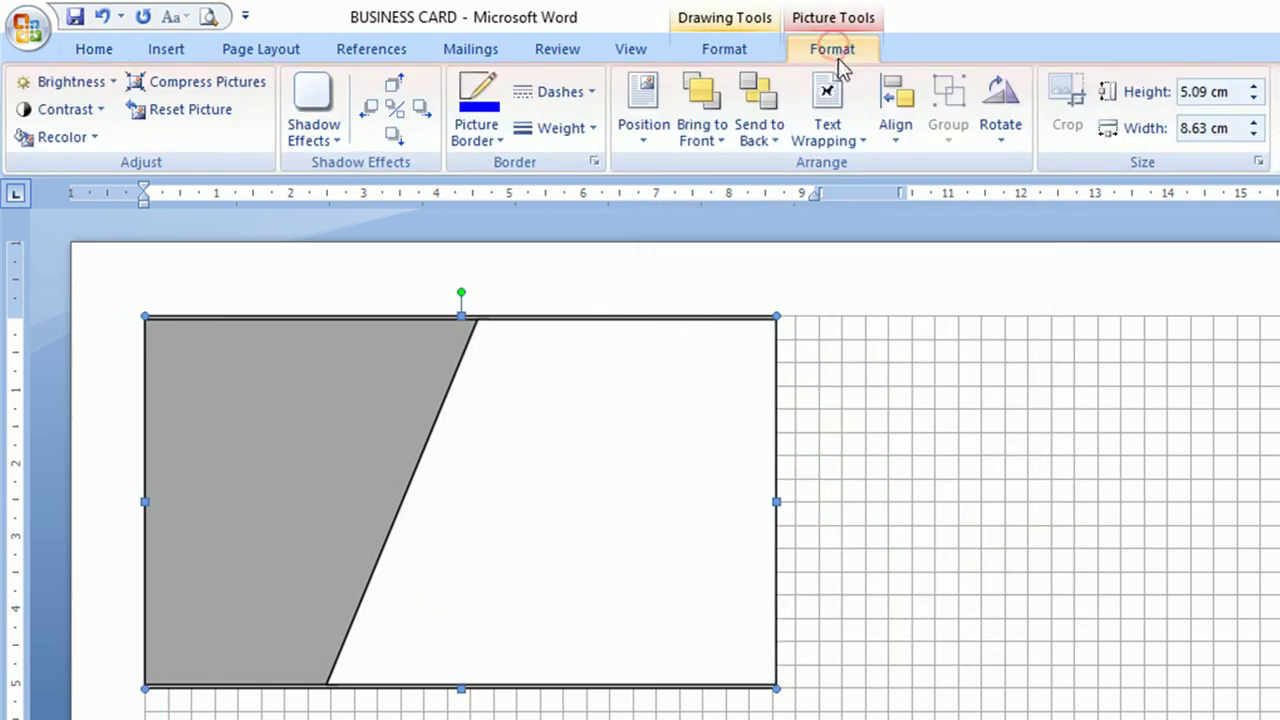
pyautogui.click(858, 150)
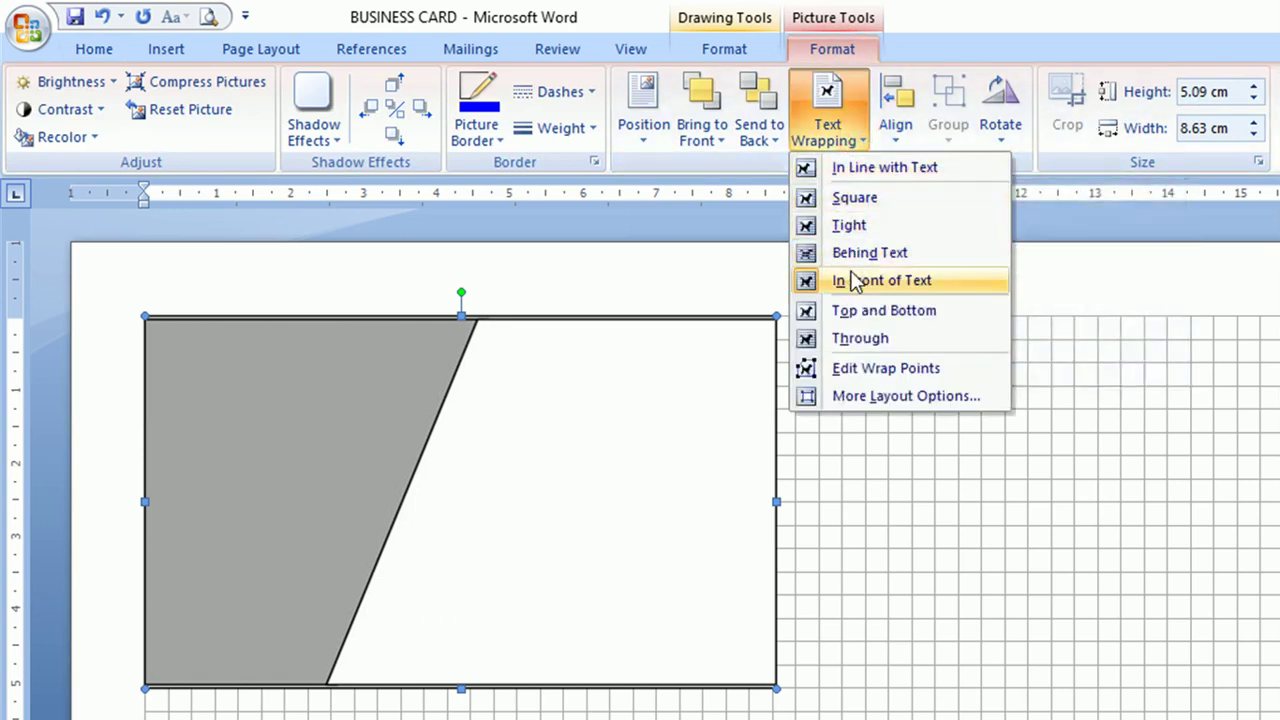
pyautogui.click(853, 253)
pyautogui.click(281, 338)
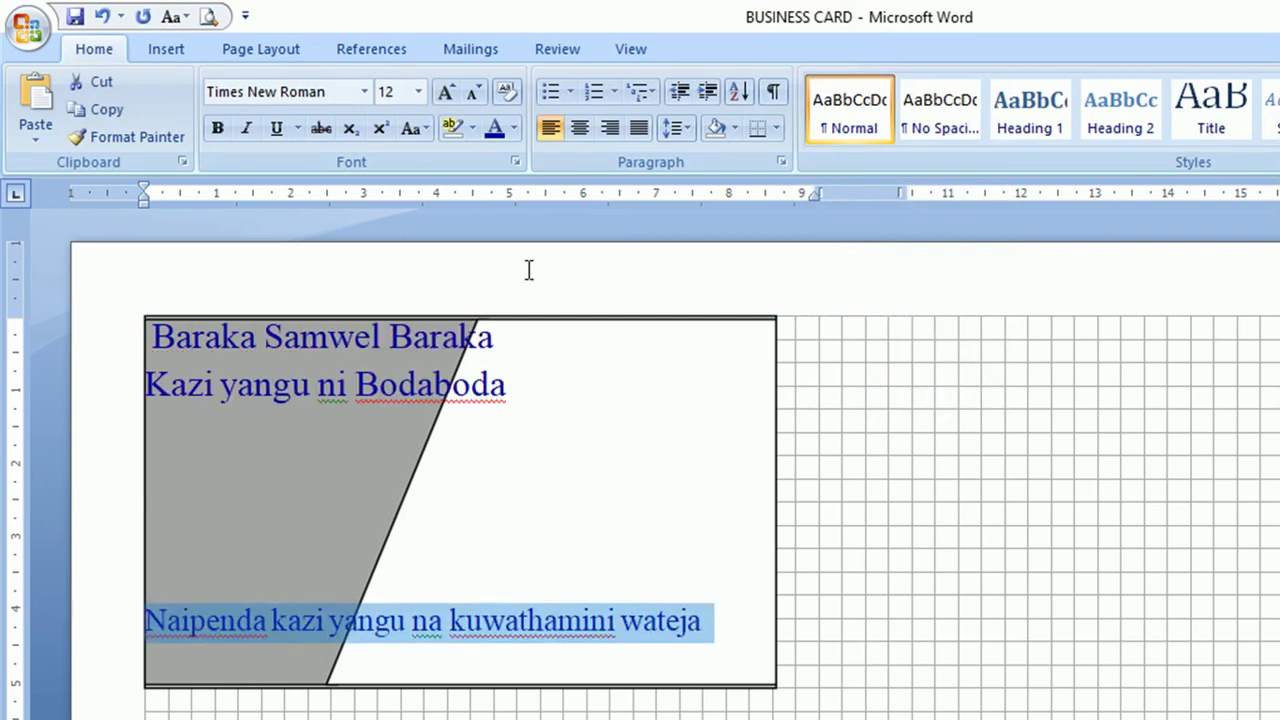
pyautogui.hotkey('ctrl', 'a')
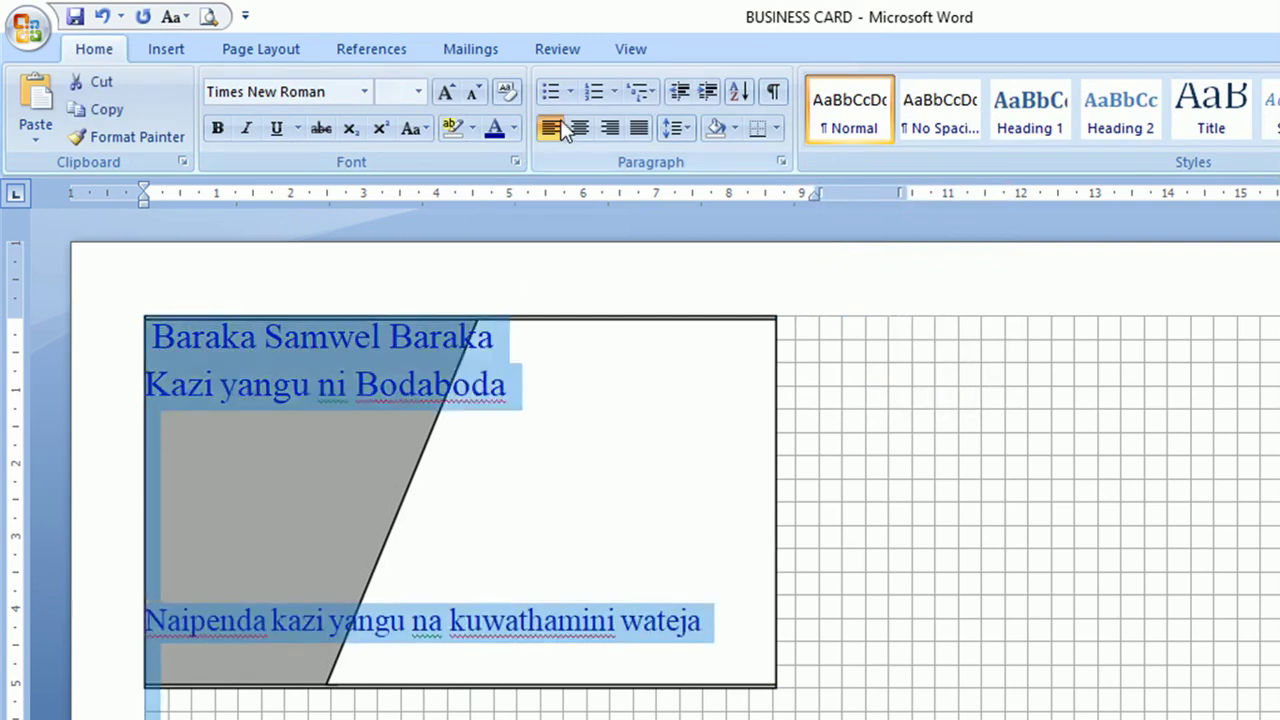
# Step: Center the card text and set the name line to Script MT Bold at 22 pt
pyautogui.click(580, 128)
pyautogui.click(505, 375)
pyautogui.tripleClick(655, 338)
pyautogui.click(333, 92)
pyautogui.write('Script MT Bold')
pyautogui.press('Return')
pyautogui.click(446, 92)
pyautogui.click(446, 92)
pyautogui.click(446, 92)
pyautogui.click(446, 92)
pyautogui.click(574, 416)
# Step: Add 'Bodaboda' to the dictionary and shrink the 'Kazi yangu ni Bodaboda' line slightly
pyautogui.click(260, 49)
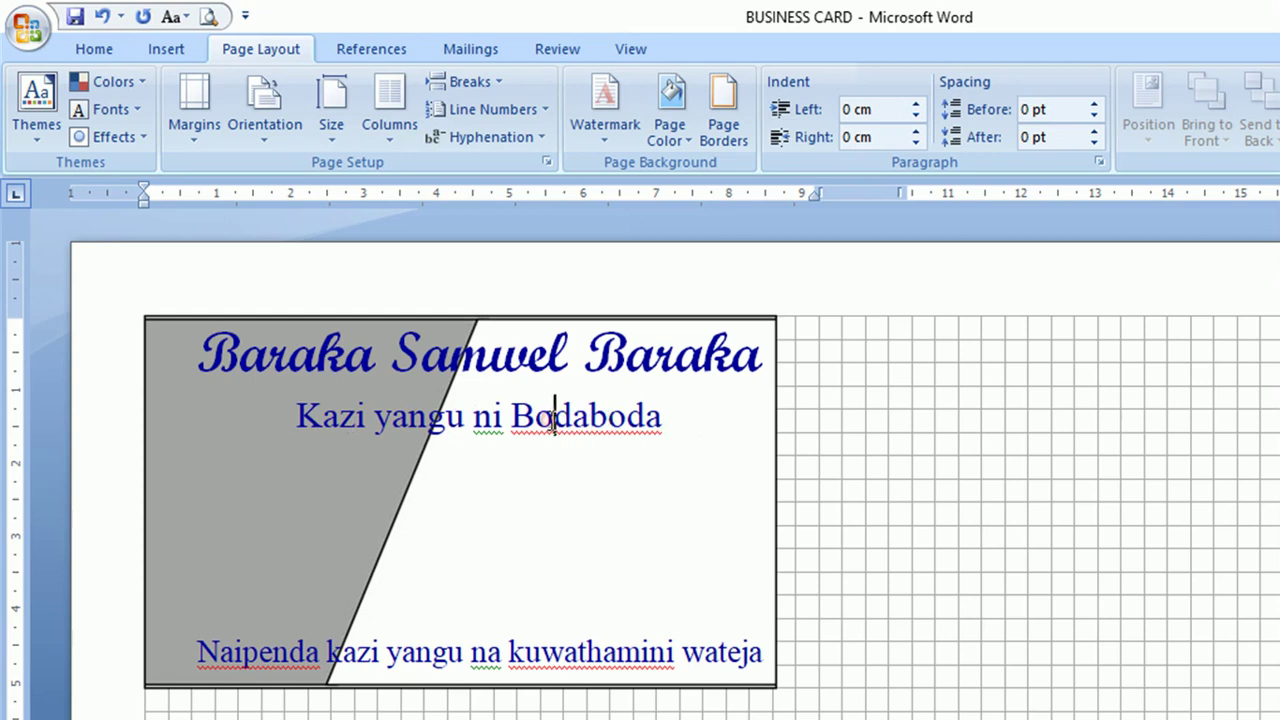
pyautogui.rightClick(660, 425)
pyautogui.click(730, 534)
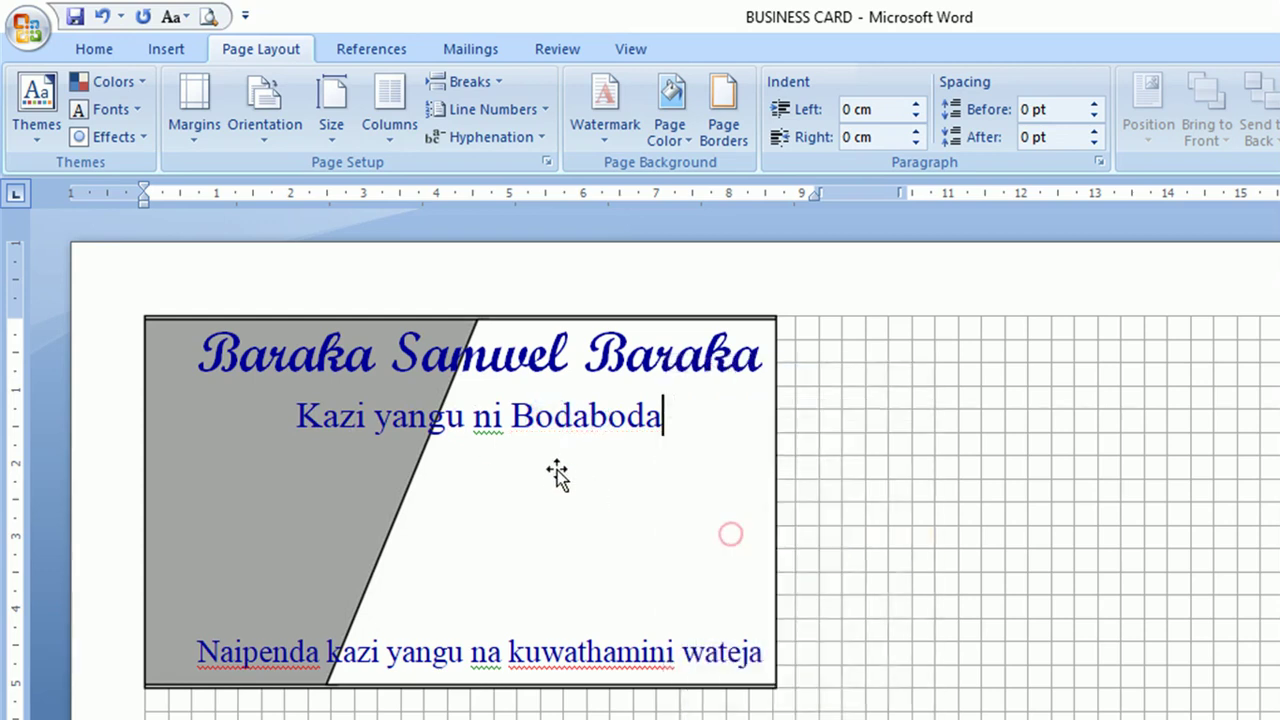
pyautogui.click(110, 420)
pyautogui.click(118, 52)
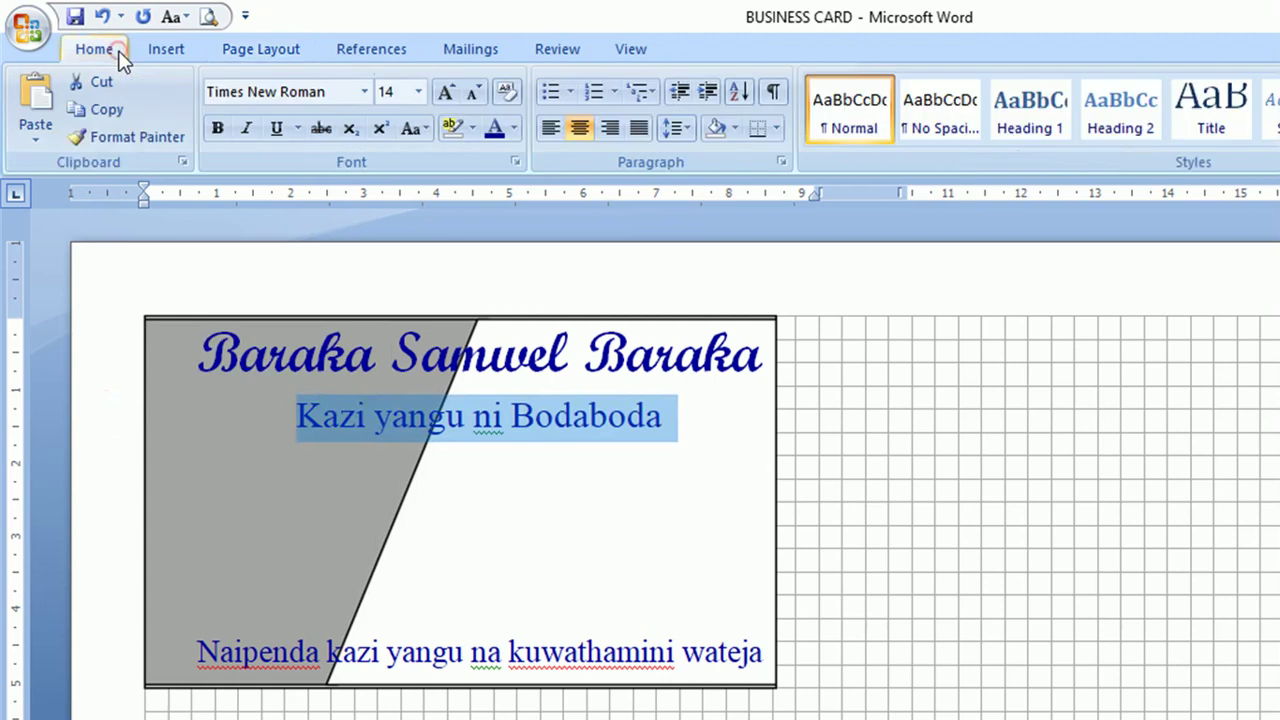
pyautogui.click(474, 92)
pyautogui.press('Down')
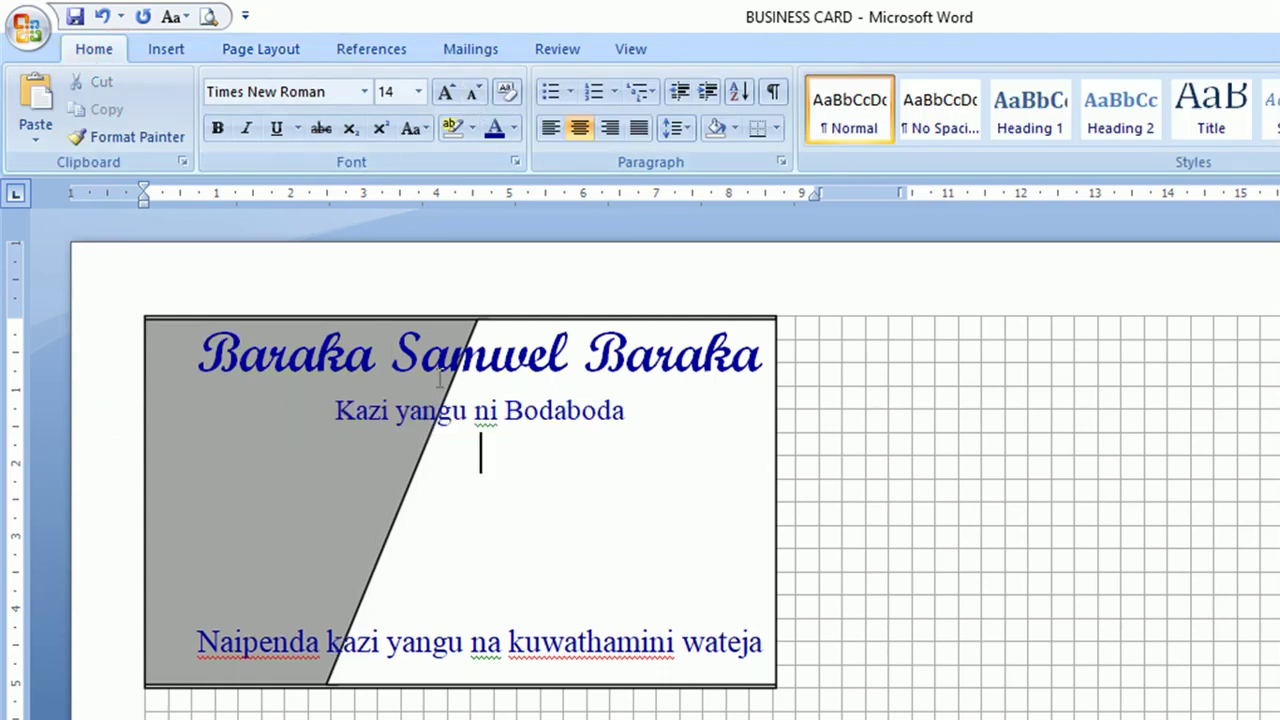
pyautogui.click(172, 50)
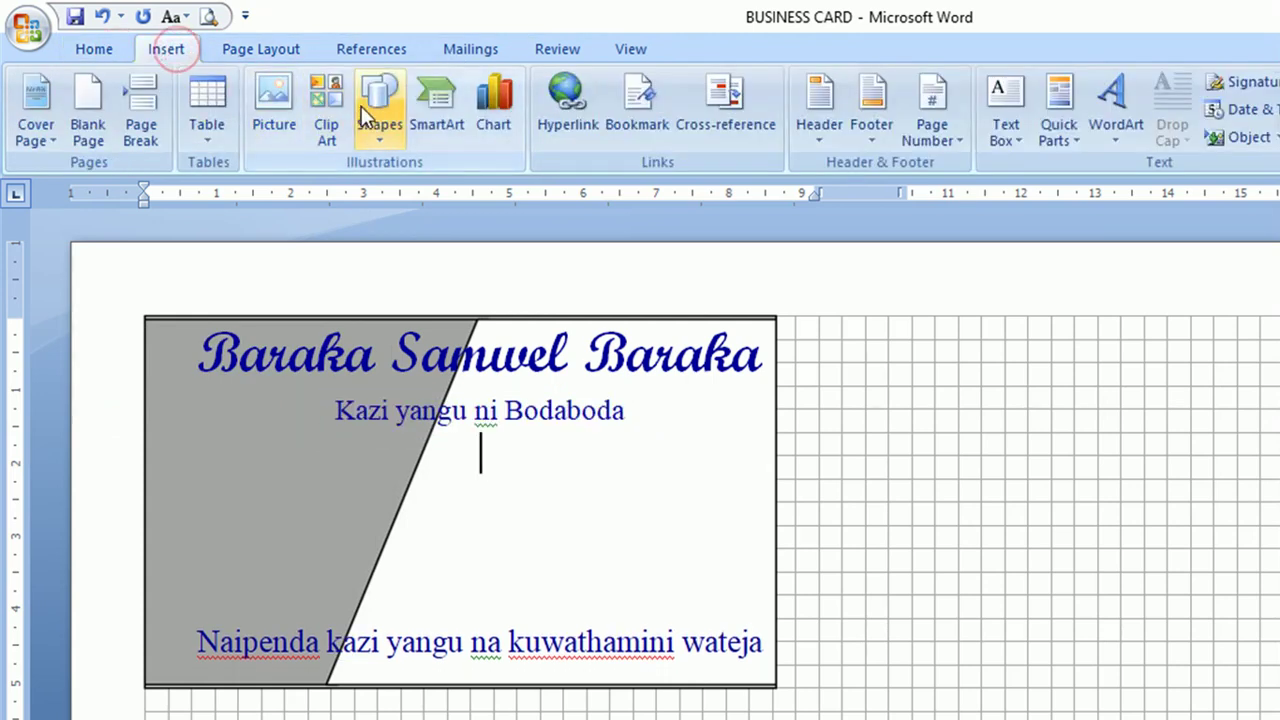
# Step: Insert the motorcycle picture from file and set it to float in front of text
pyautogui.click(274, 100)
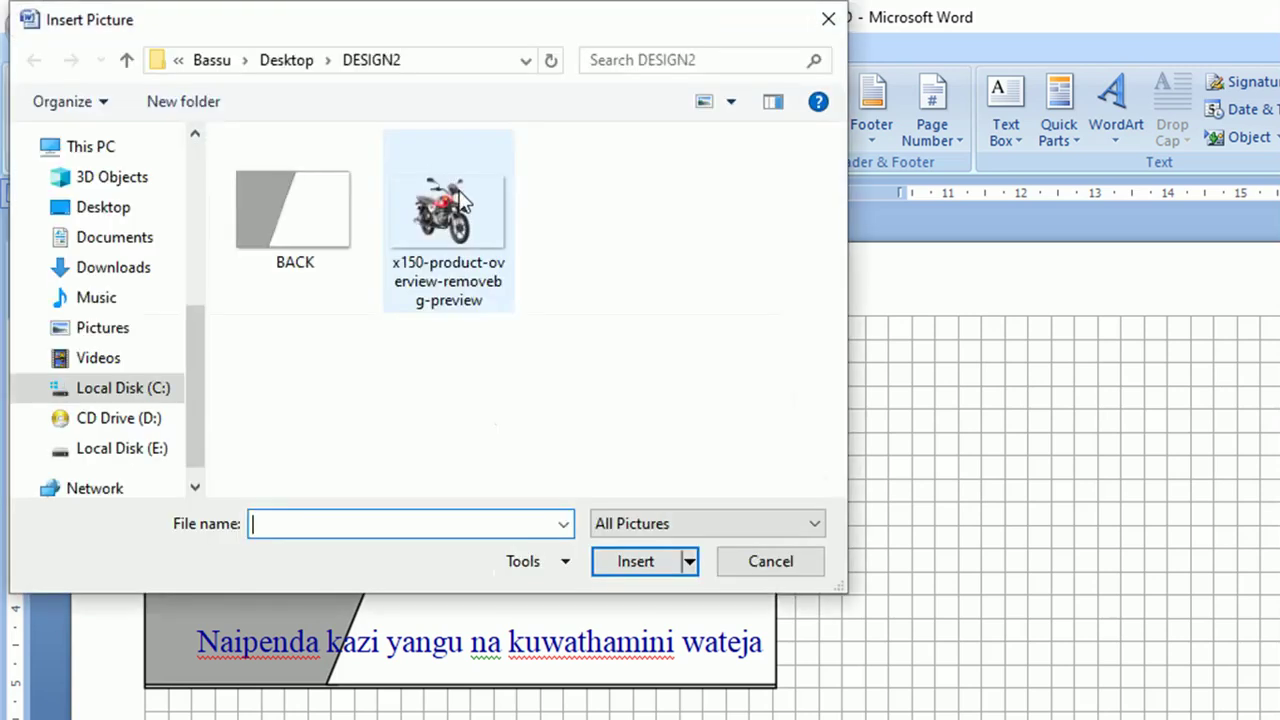
pyautogui.click(452, 218)
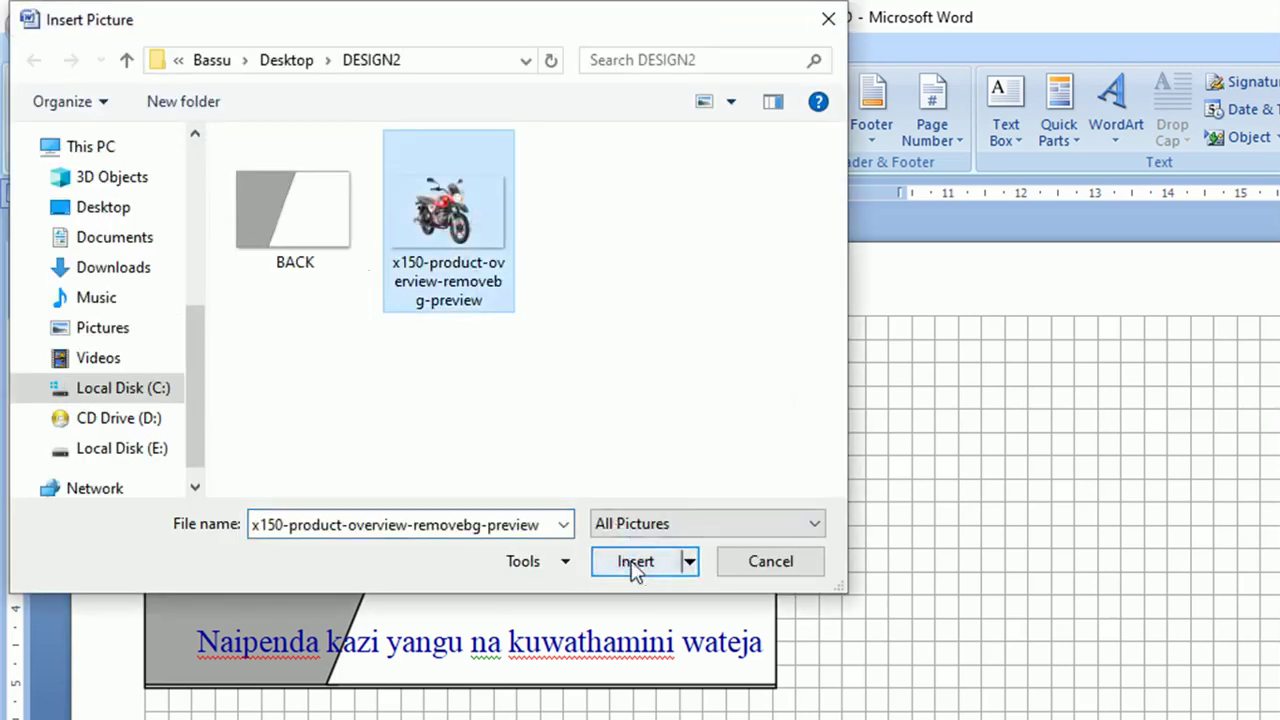
pyautogui.click(636, 561)
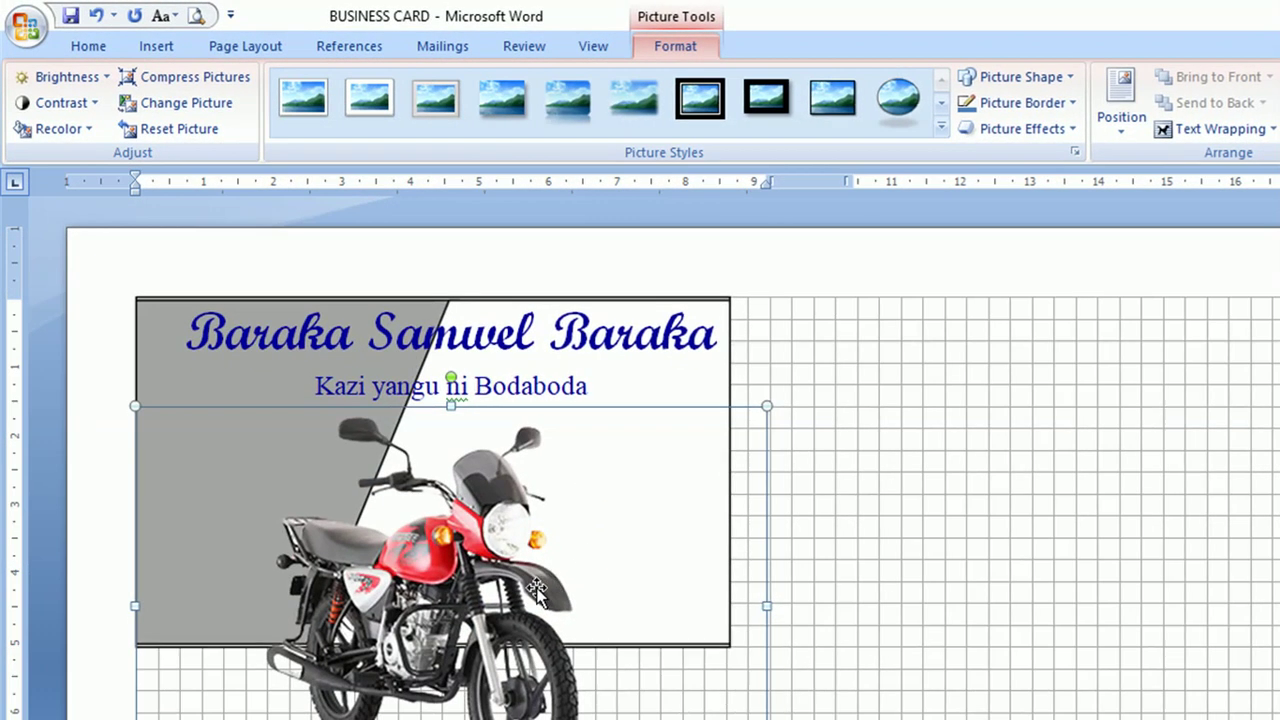
pyautogui.click(1213, 128)
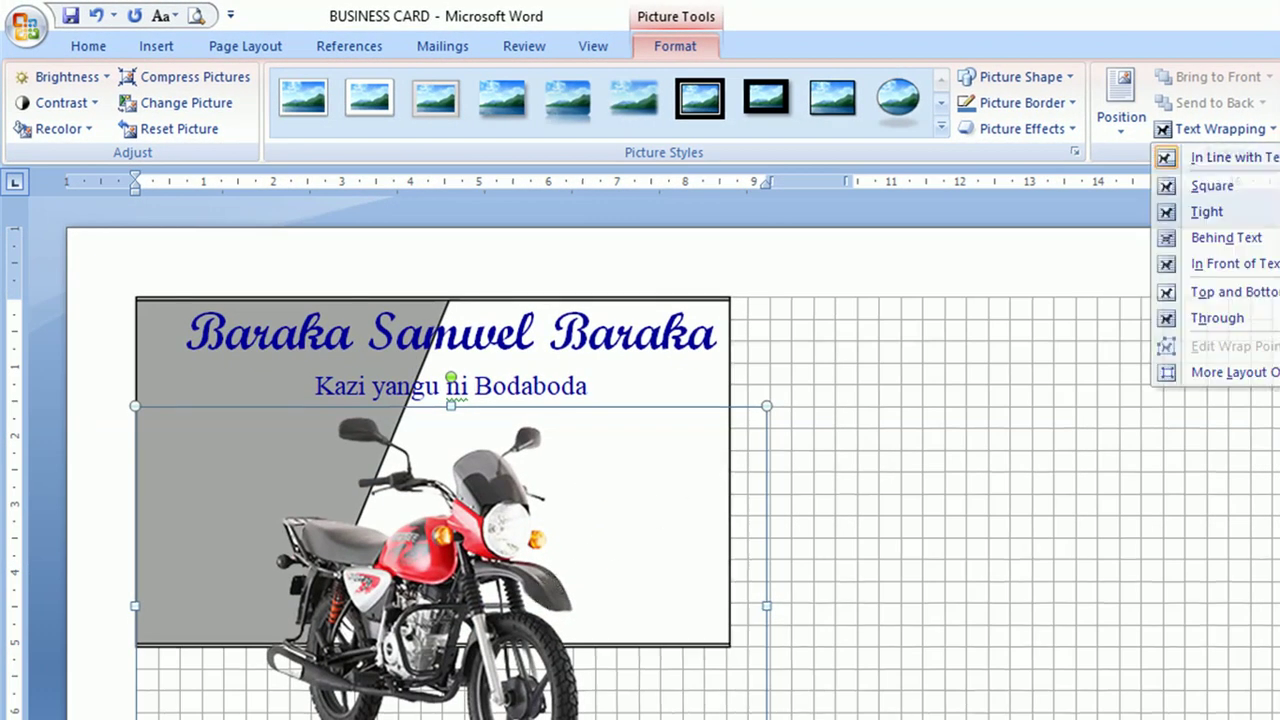
pyautogui.click(1235, 263)
pyautogui.click(1245, 80)
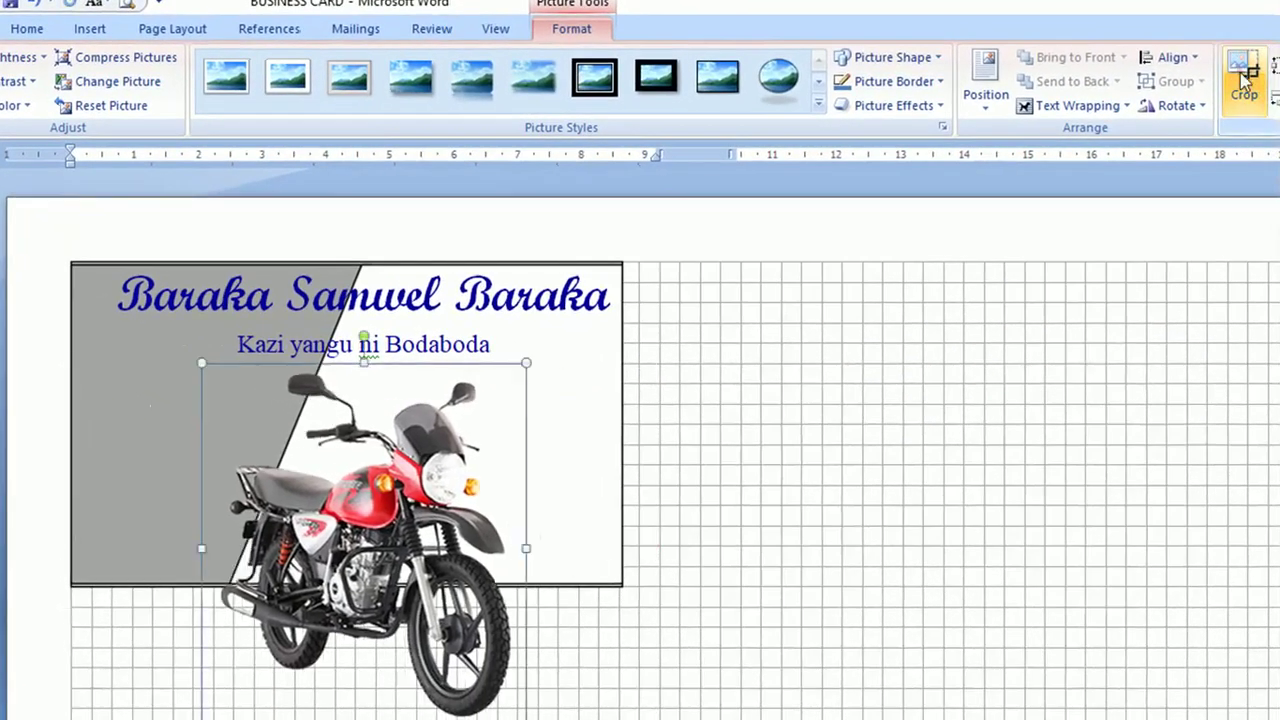
pyautogui.click(1245, 80)
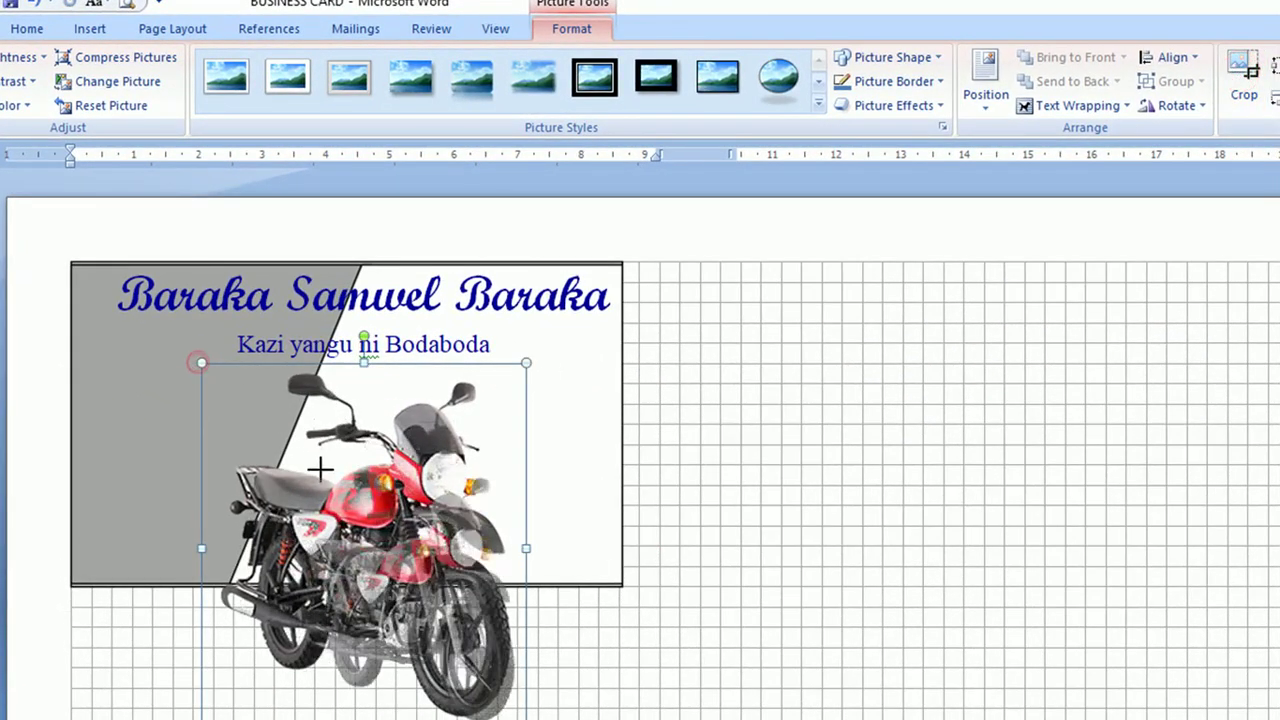
# Step: Shrink the motorcycle onto the slanted grey edge below the job line, then type 'Saa za Kazi 12:00 Asubuhi-'
pyautogui.moveTo(197, 362); pyautogui.dragTo(323, 466)
pyautogui.click(1075, 105)
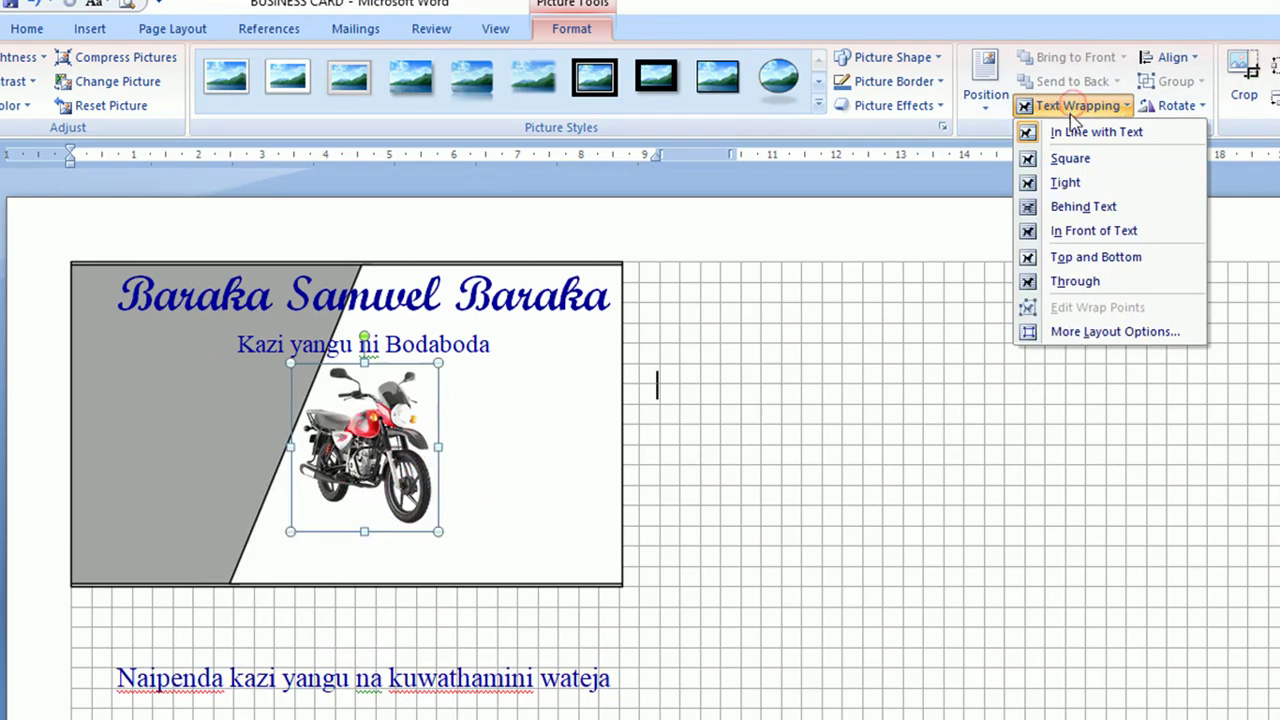
pyautogui.click(1077, 231)
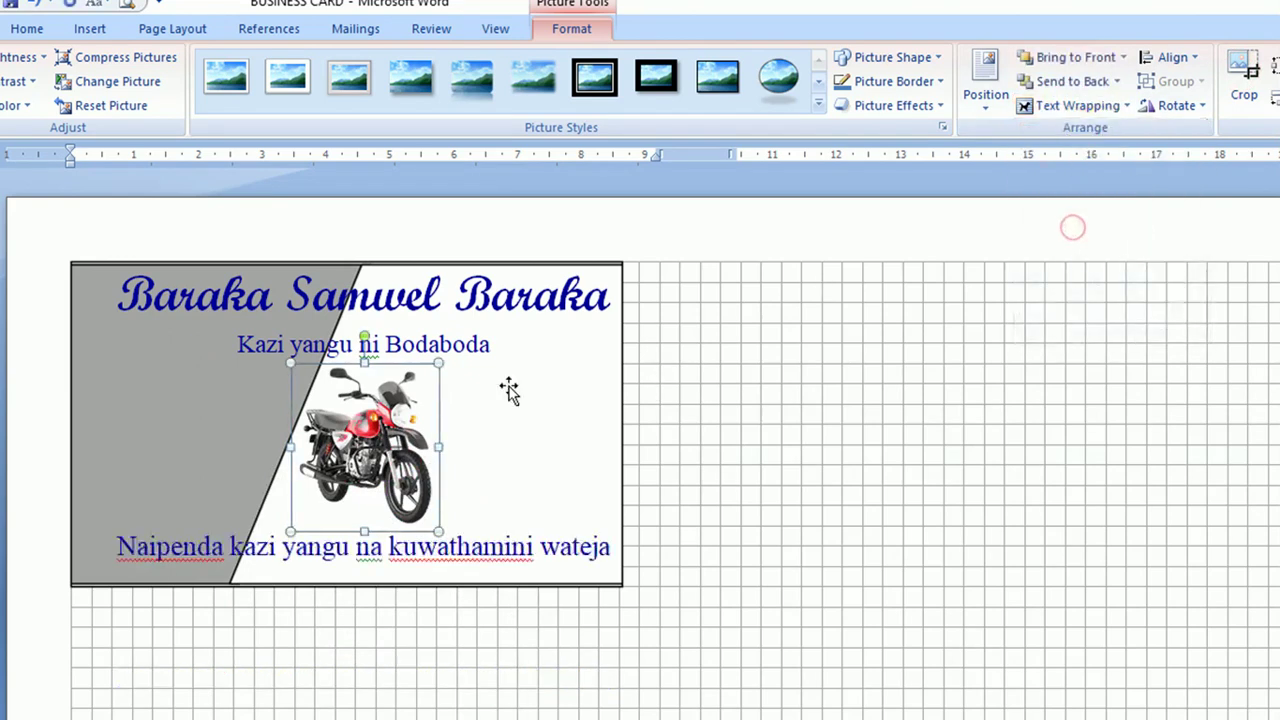
pyautogui.moveTo(368, 440); pyautogui.dragTo(311, 420)
pyautogui.click(494, 341)
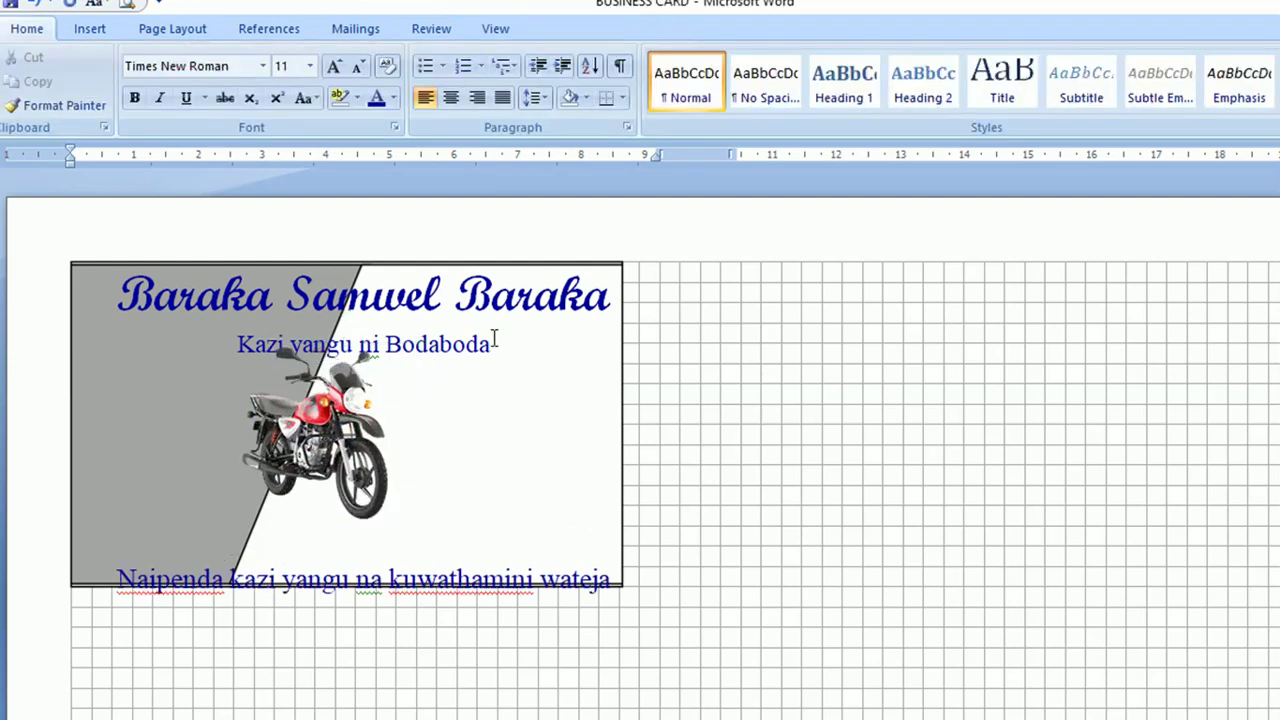
pyautogui.write('Sa za Kazi 12:')
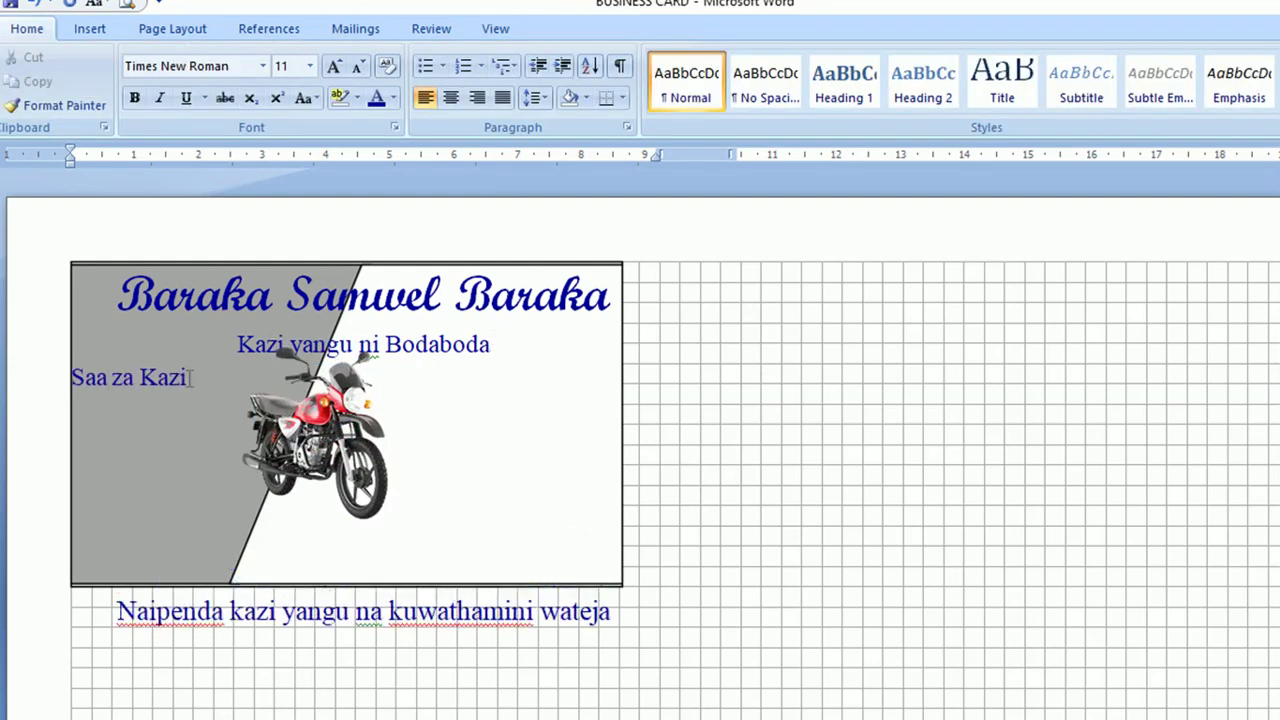
pyautogui.write('00 Asubuhi-')
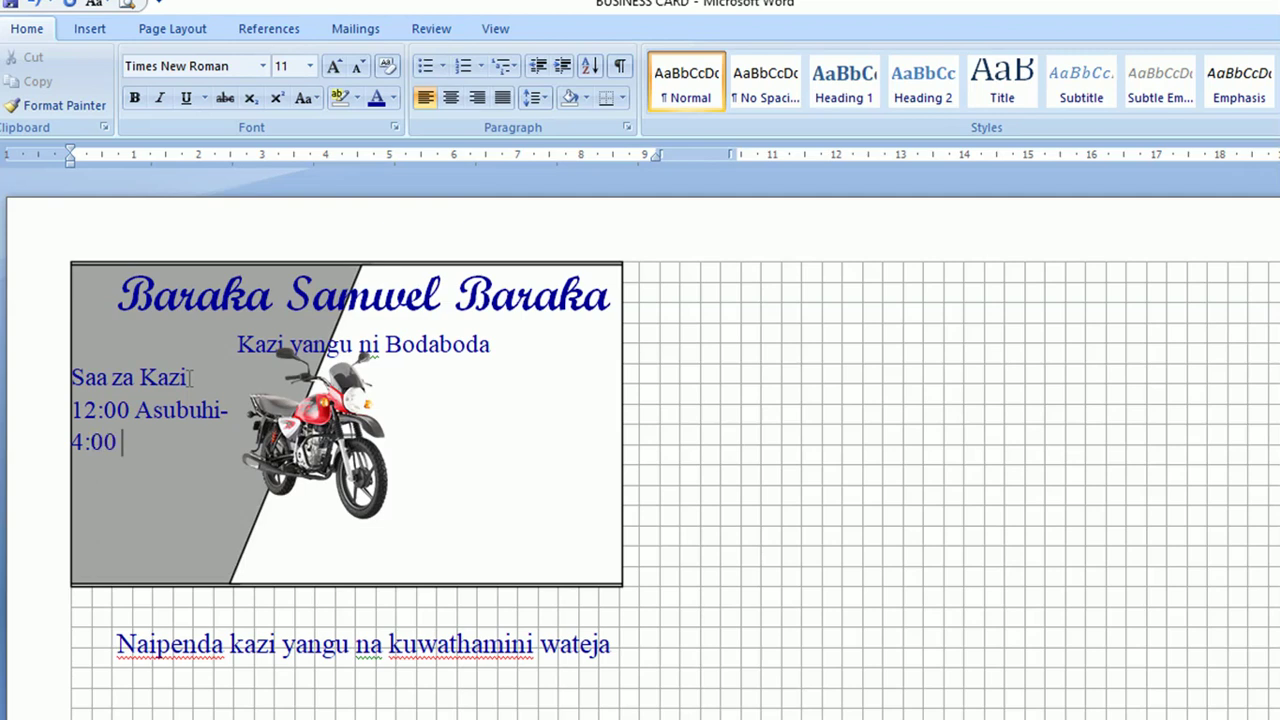
pyautogui.write('4:00 Usiku')
# Step: Start the days line below the hours in 8 pt bold red
pyautogui.press('Return')
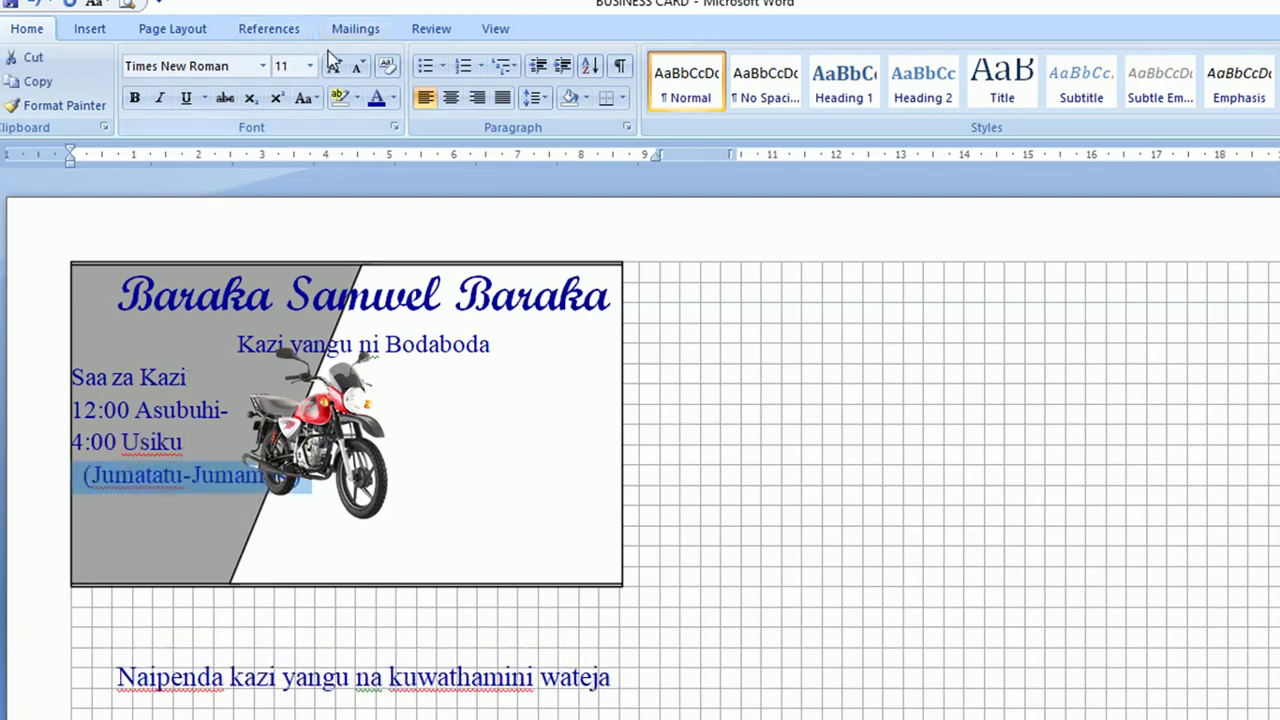
pyautogui.click(357, 66)
pyautogui.click(357, 66)
pyautogui.click(357, 66)
pyautogui.hotkey('ctrl', 'b')
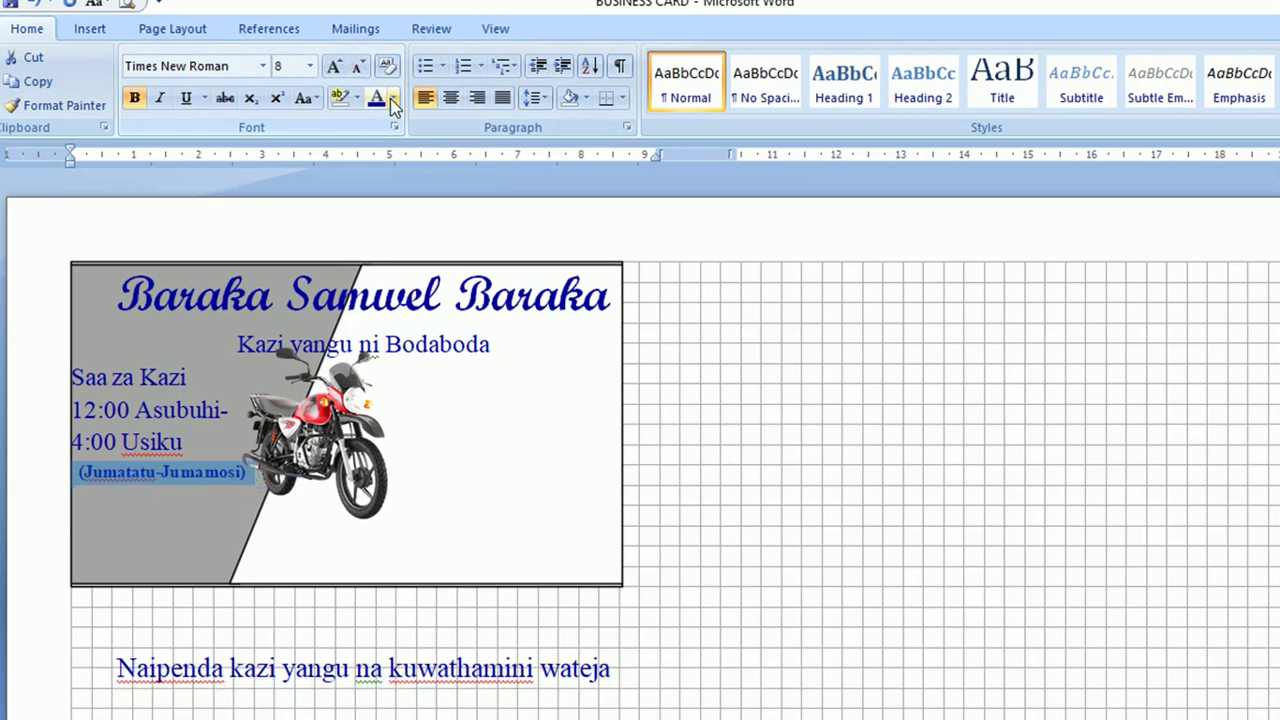
pyautogui.click(396, 97)
pyautogui.click(394, 290)
# Step: Apply BALLOON BD BT to 'Saa za Kazi' and Toledo to the 'Kazi yangu ni Bodaboda' tagline
pyautogui.moveTo(71, 377); pyautogui.dragTo(186, 377)
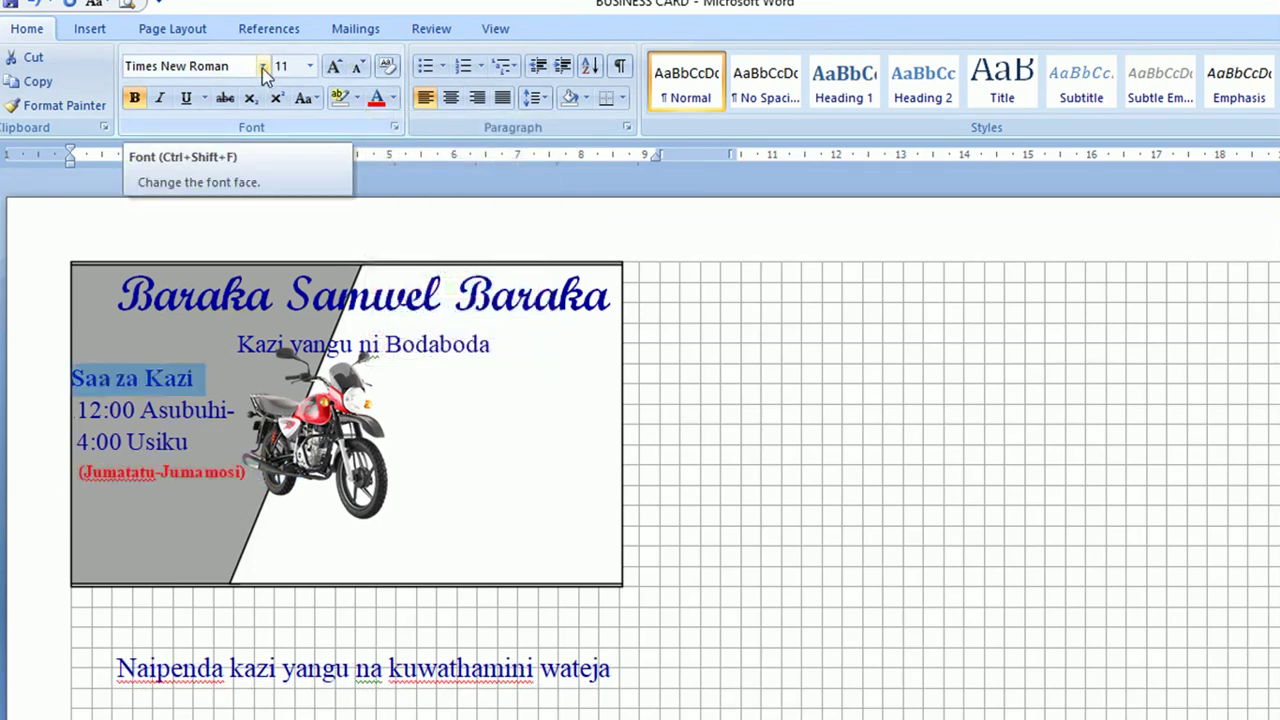
pyautogui.click(262, 66)
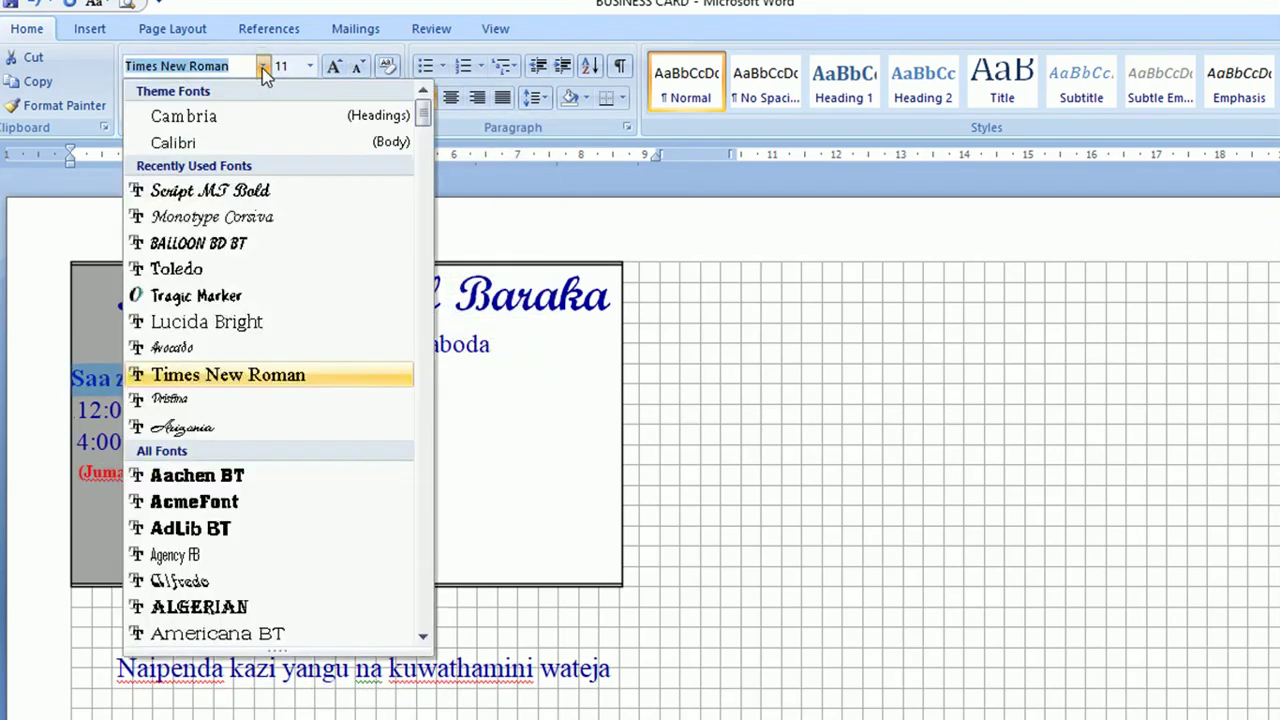
pyautogui.click(150, 245)
pyautogui.click(448, 350)
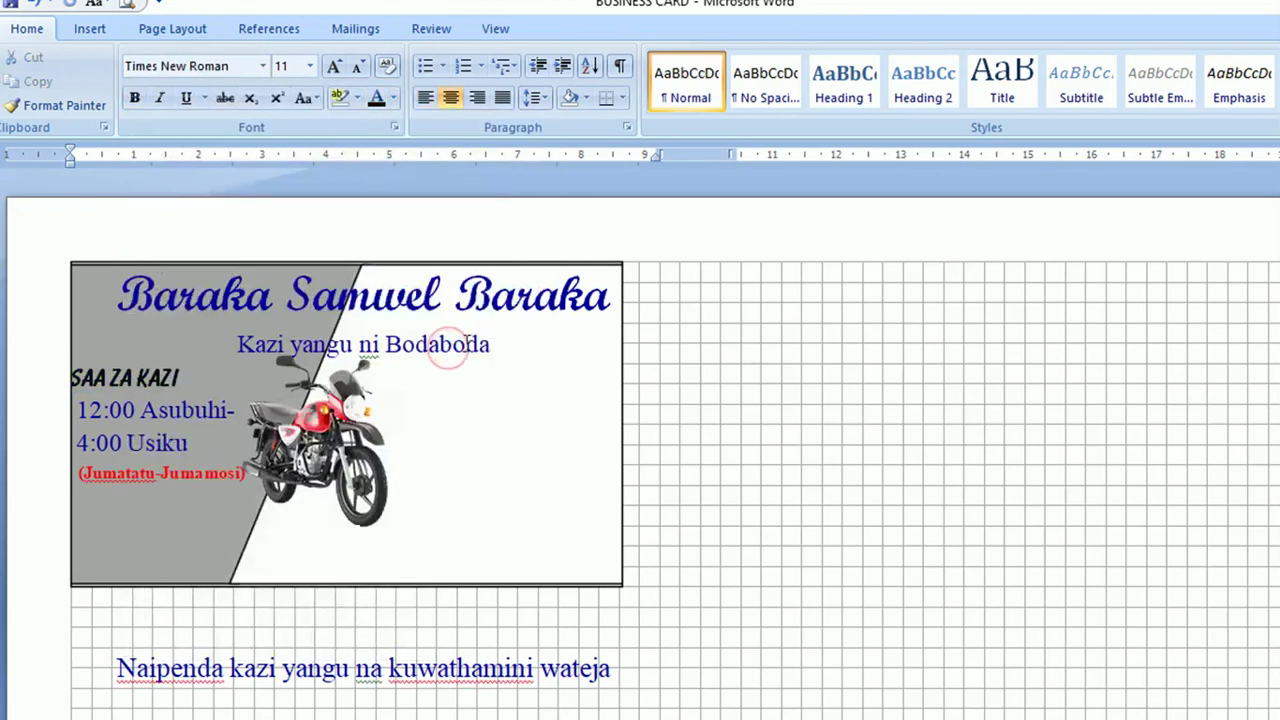
pyautogui.moveTo(492, 345); pyautogui.dragTo(238, 345)
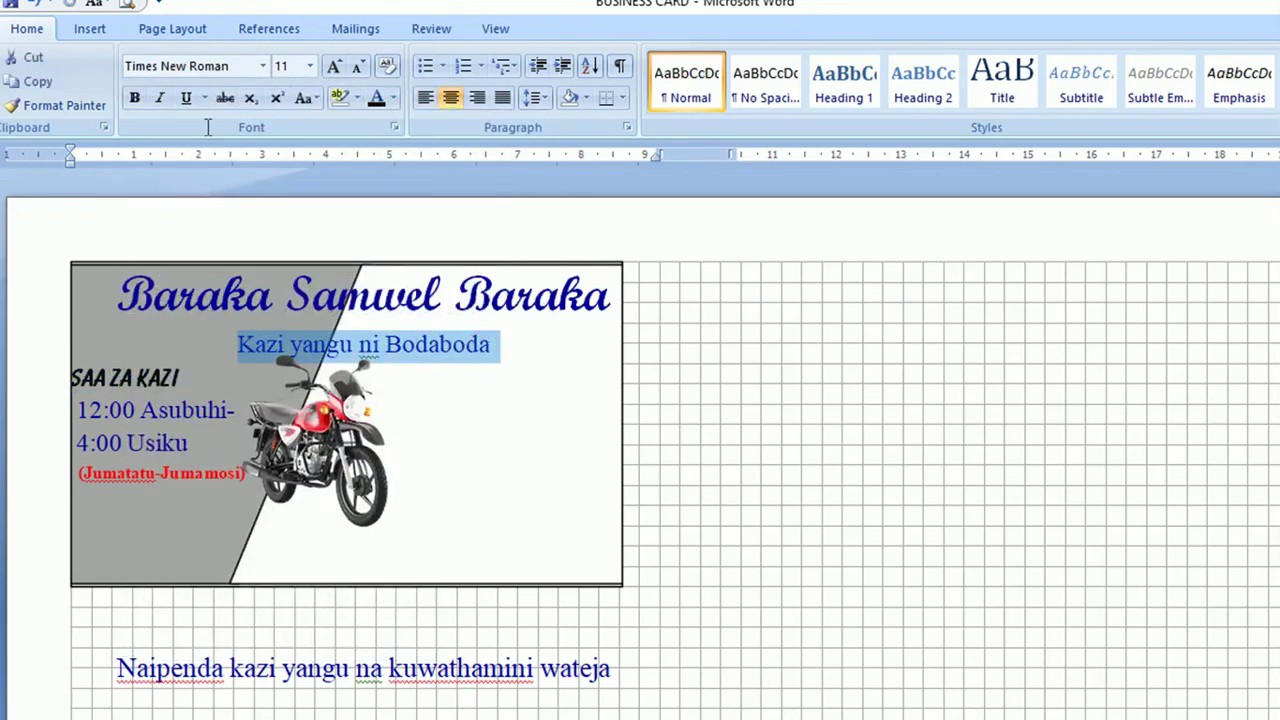
pyautogui.click(262, 66)
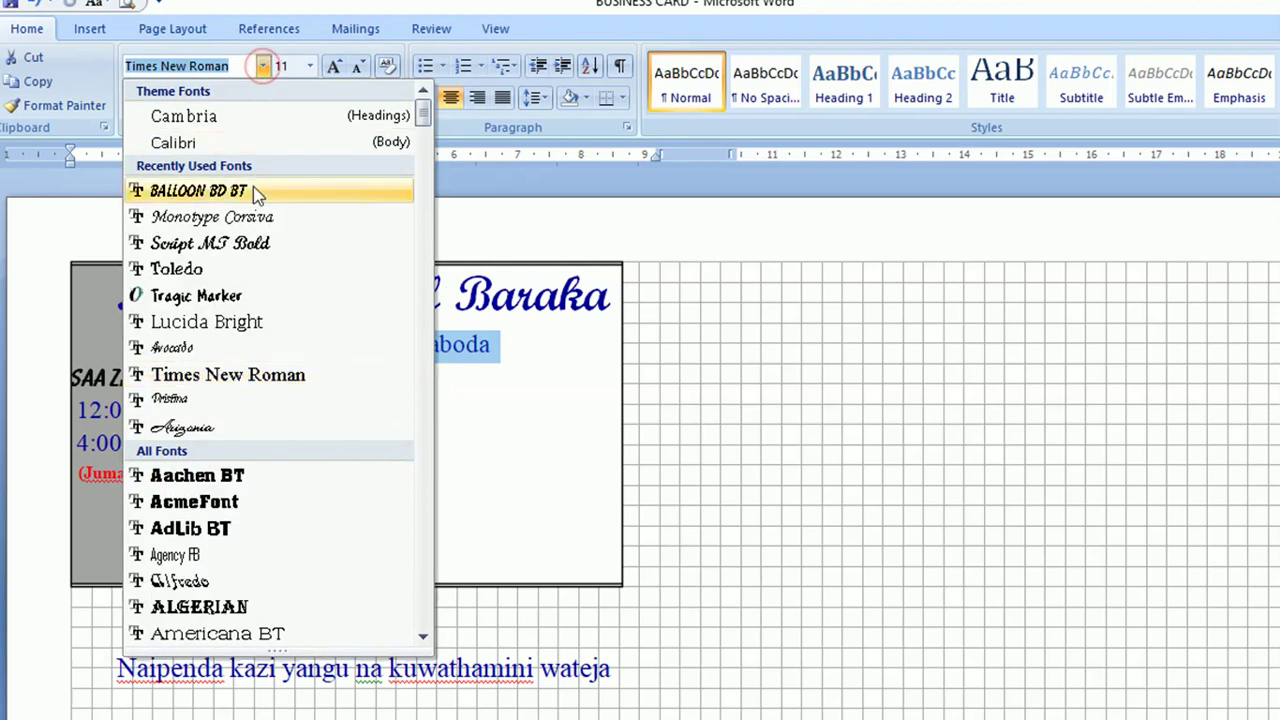
pyautogui.click(218, 266)
pyautogui.click(194, 478)
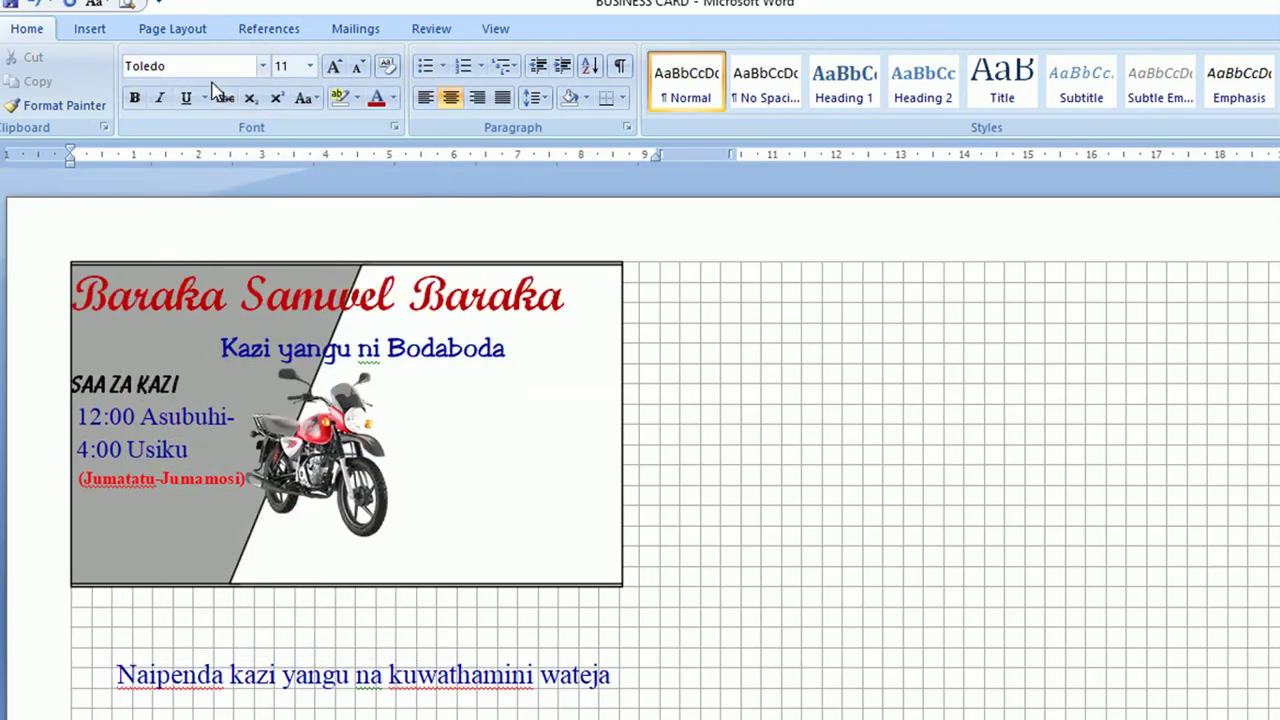
pyautogui.click(90, 29)
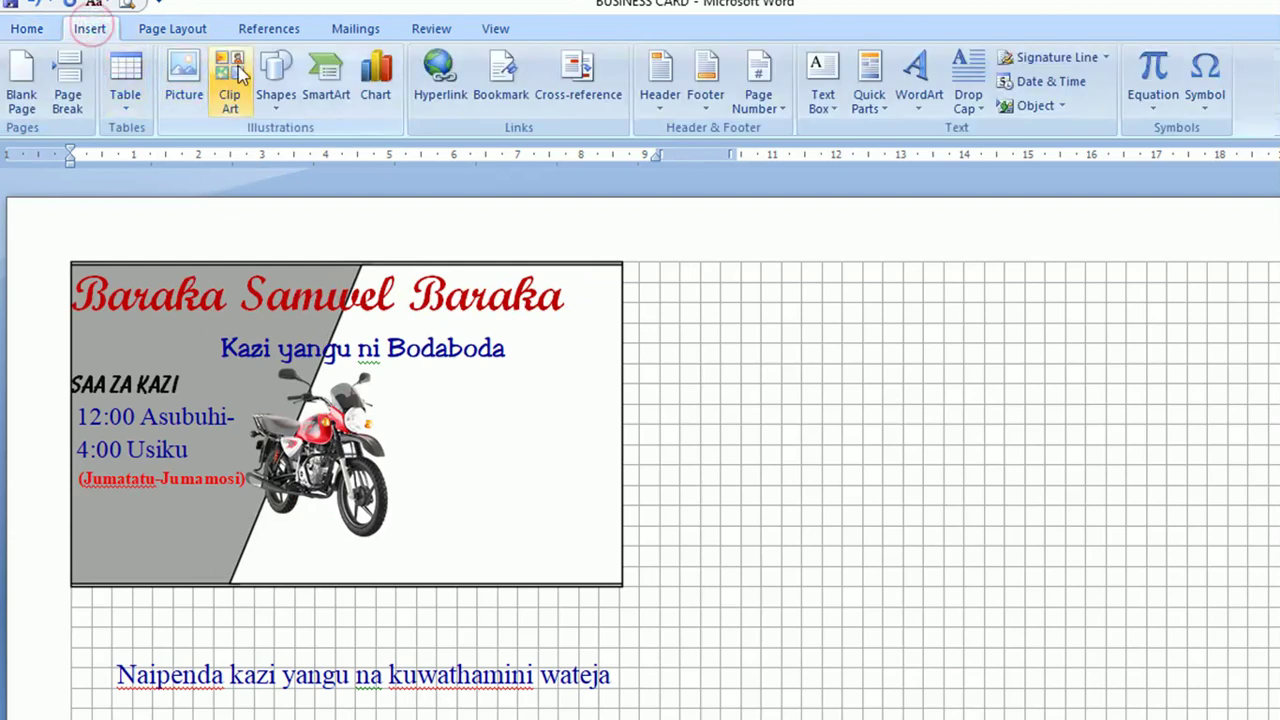
# Step: Draw a rectangle across the card's title row and set it Behind Text
pyautogui.click(276, 75)
pyautogui.click(352, 153)
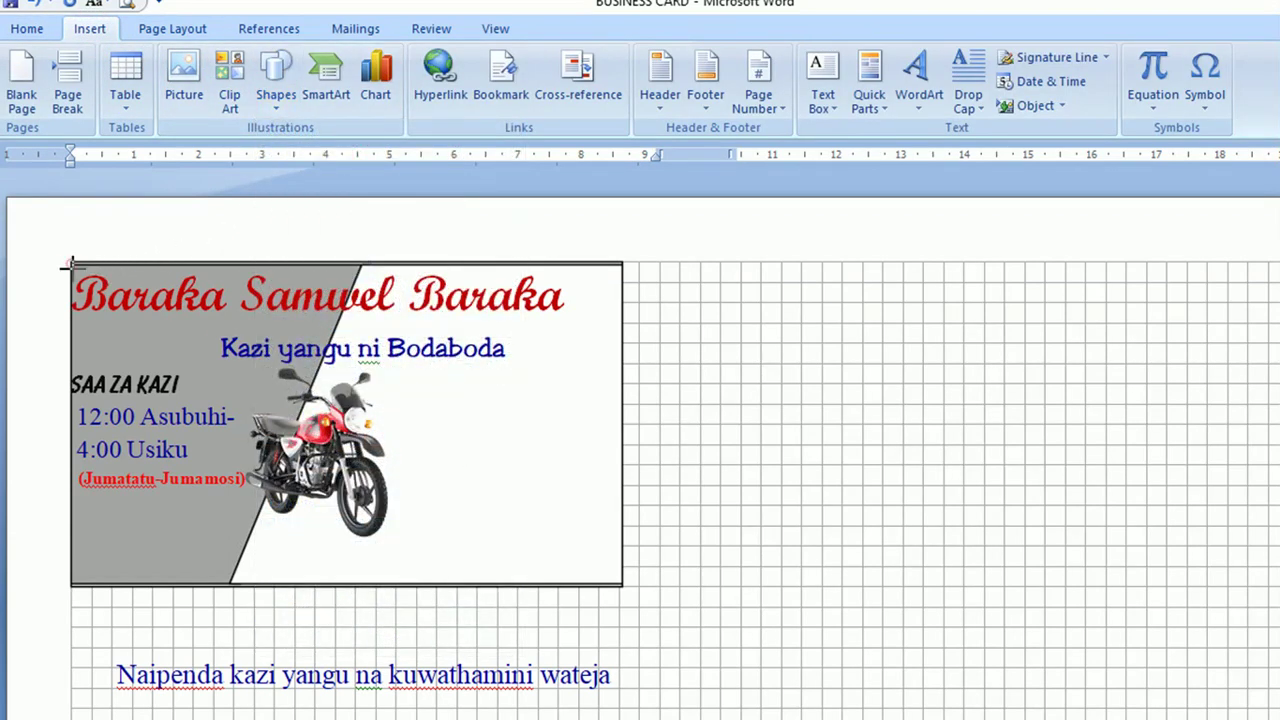
pyautogui.moveTo(70, 262); pyautogui.dragTo(622, 322)
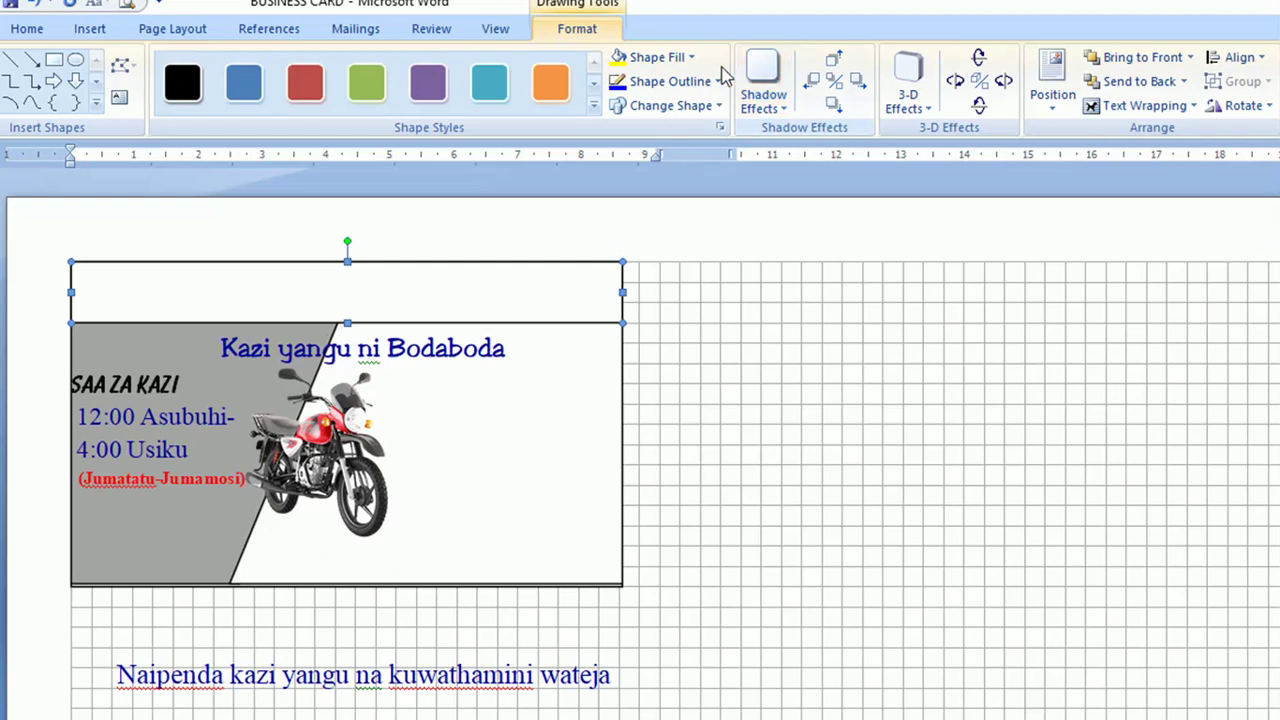
pyautogui.click(1140, 105)
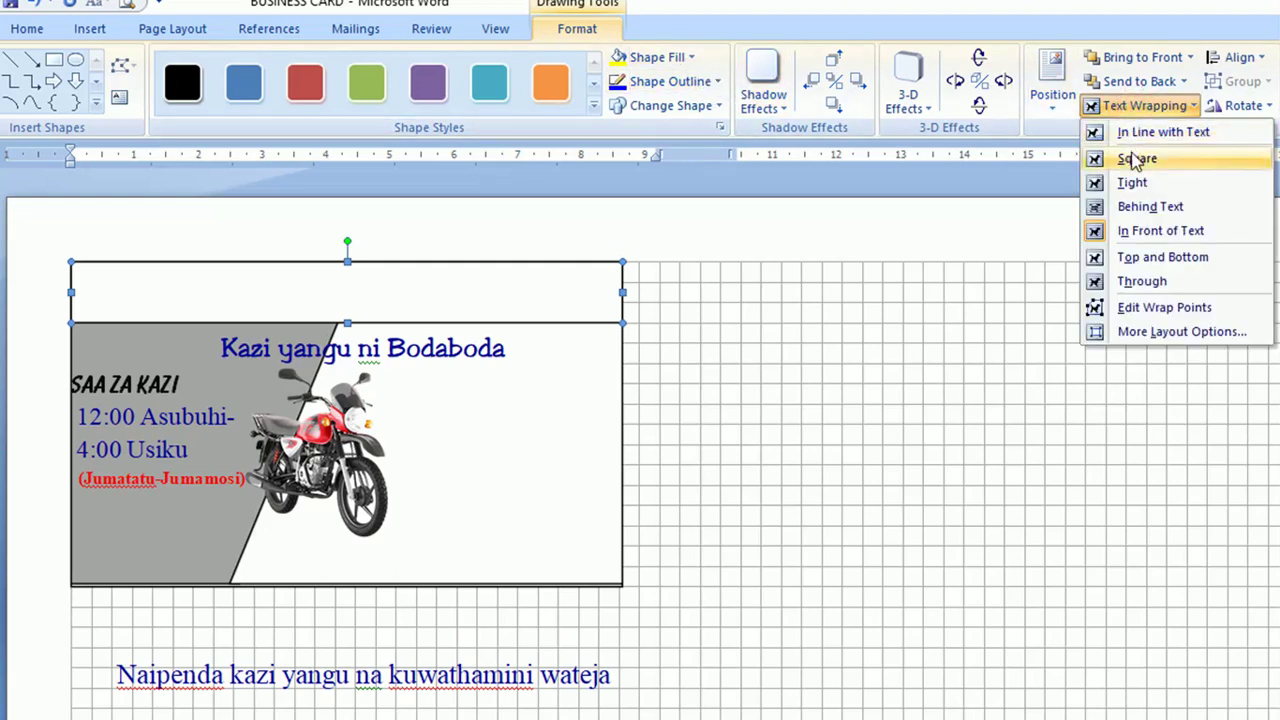
pyautogui.click(1140, 206)
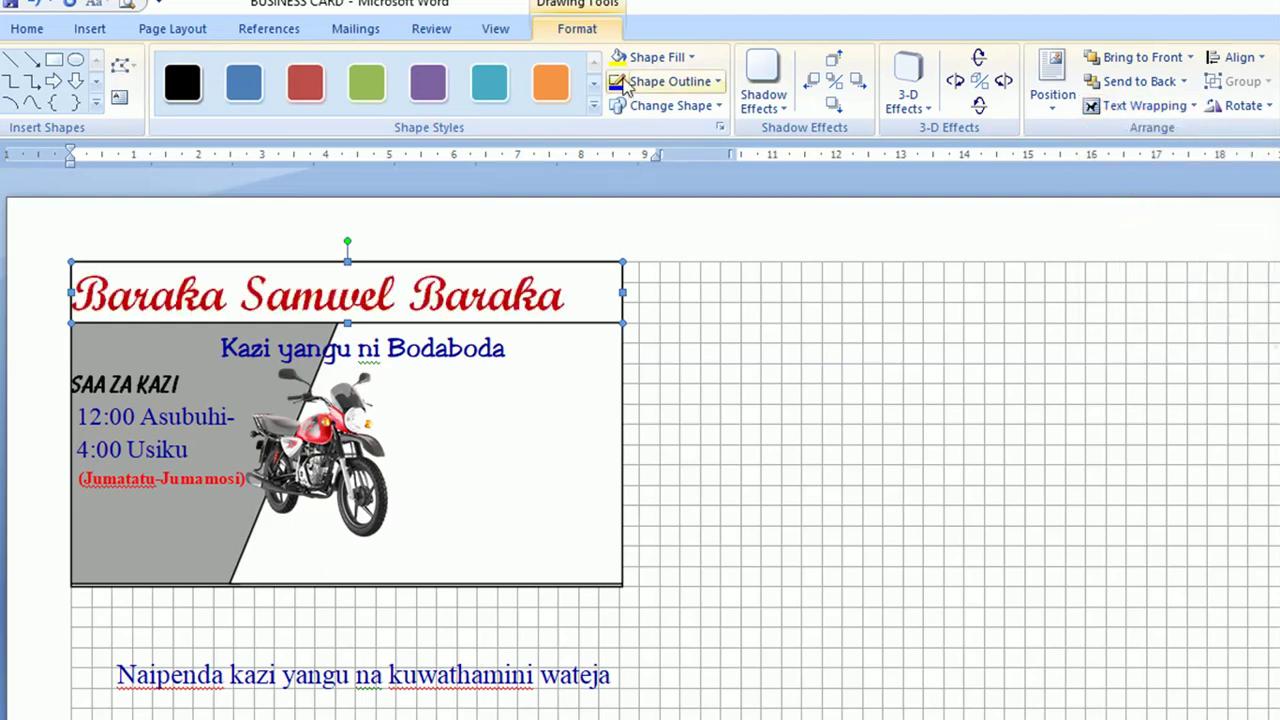
pyautogui.click(690, 60)
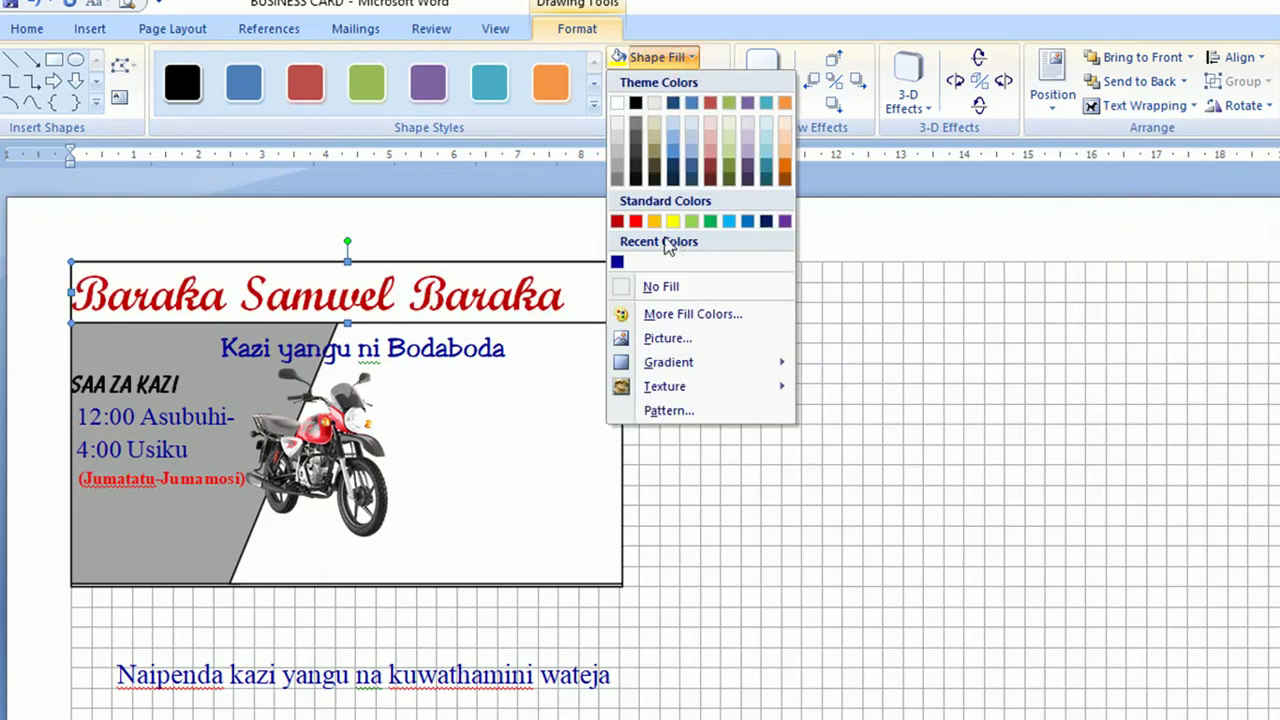
# Step: Give the title band a two-colour light aqua to blue gradient using the first variant
pyautogui.click(666, 410)
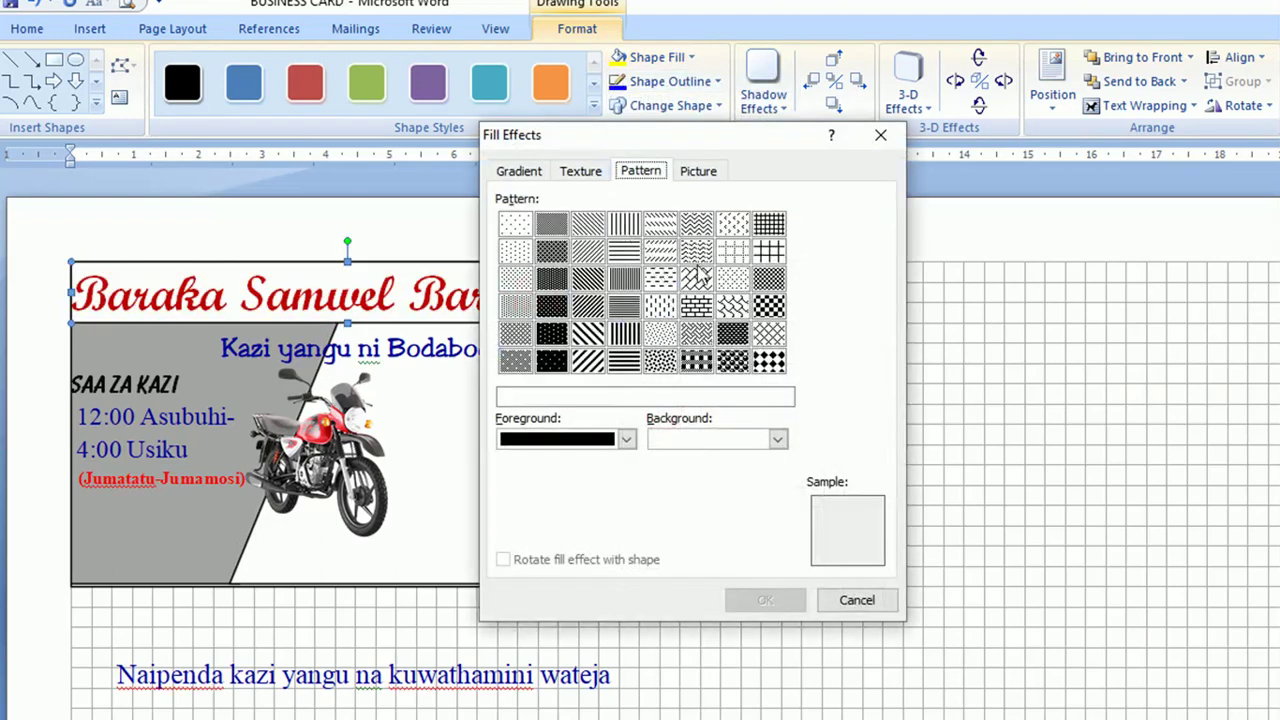
pyautogui.click(516, 171)
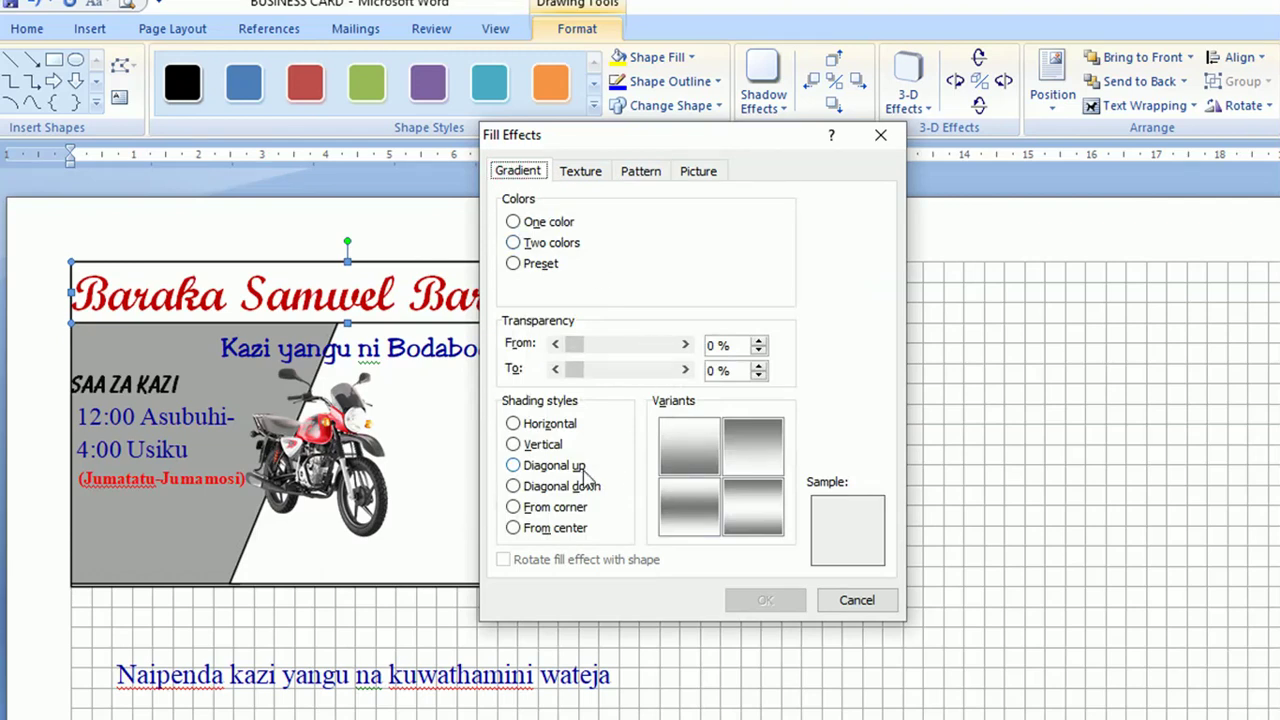
pyautogui.click(514, 243)
pyautogui.click(757, 243)
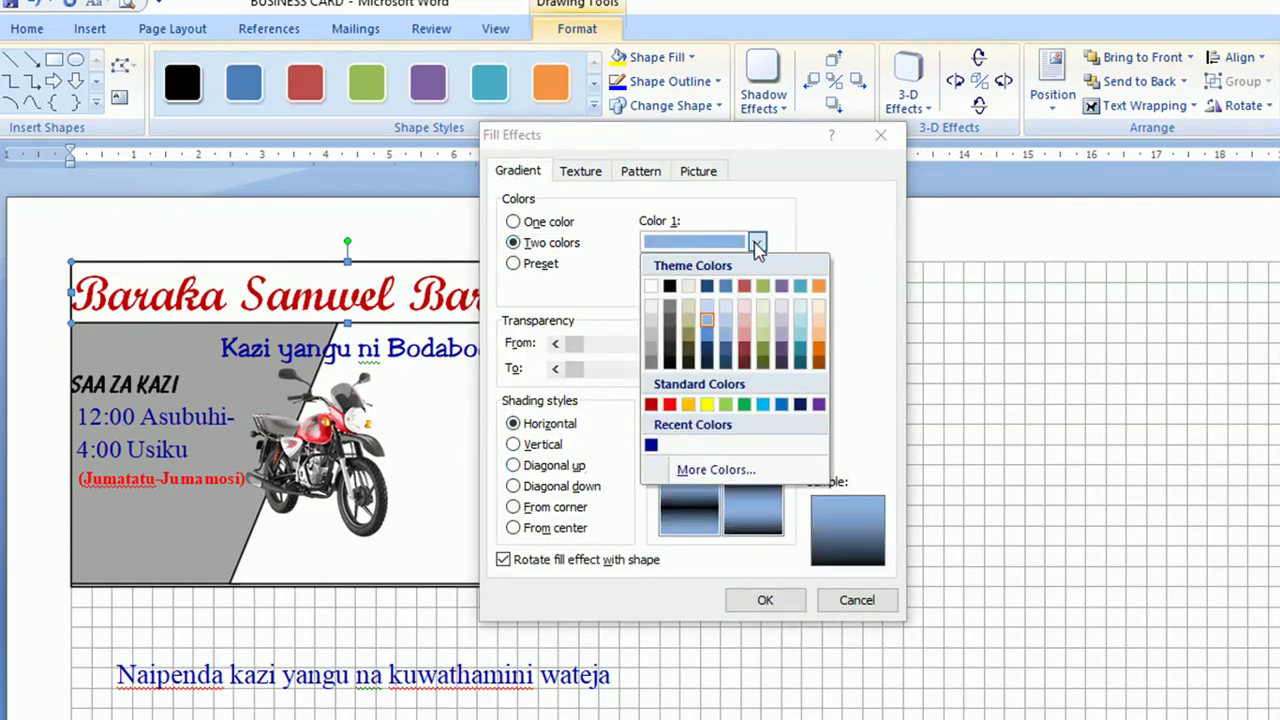
pyautogui.click(801, 321)
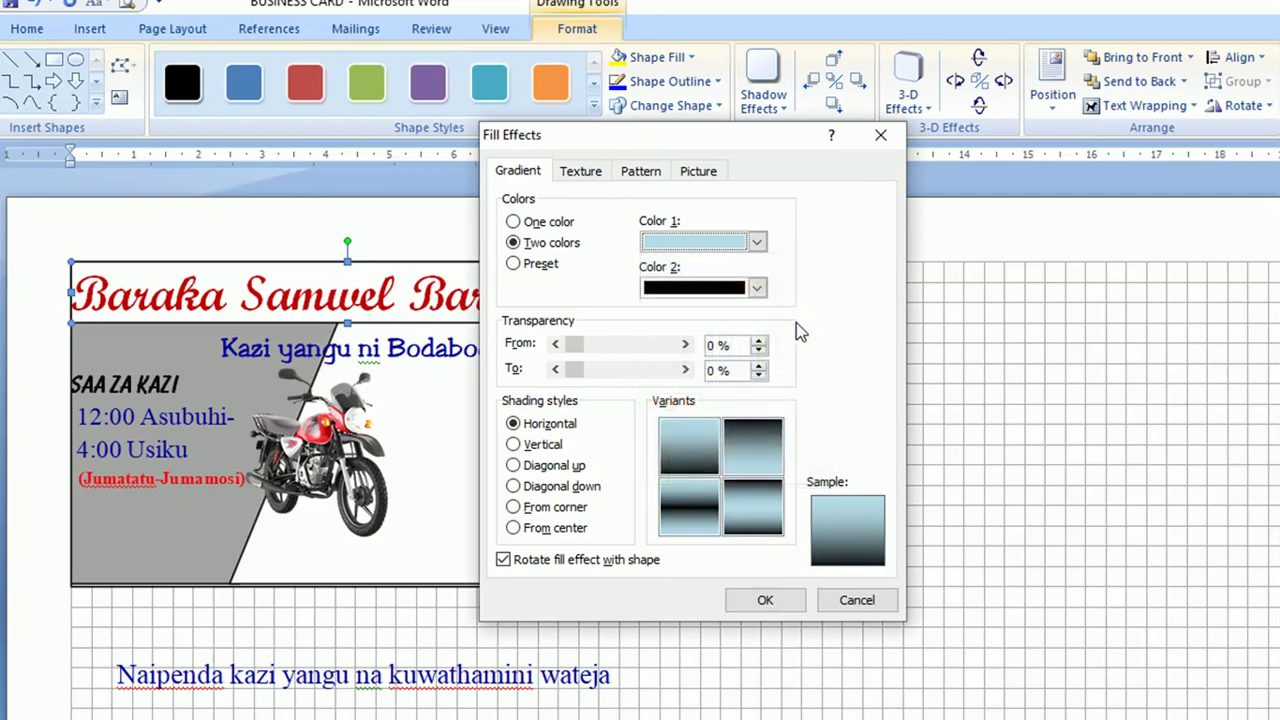
pyautogui.click(757, 287)
pyautogui.click(782, 330)
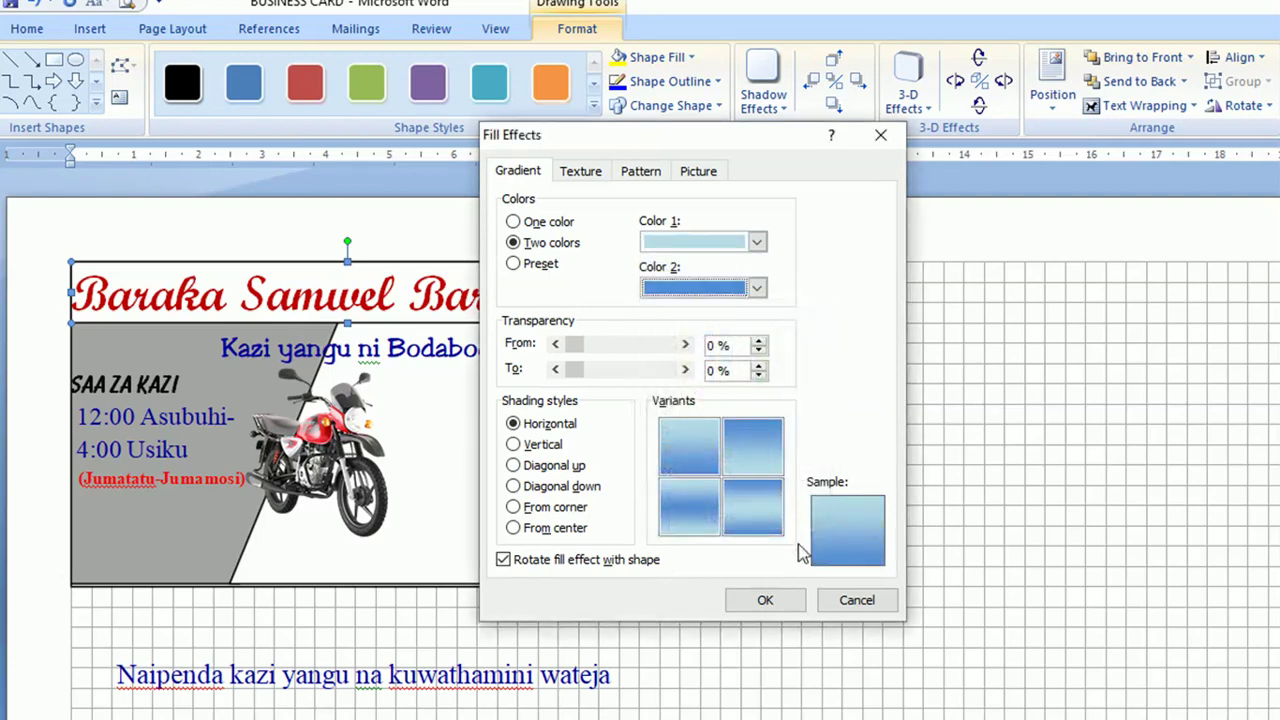
pyautogui.click(705, 445)
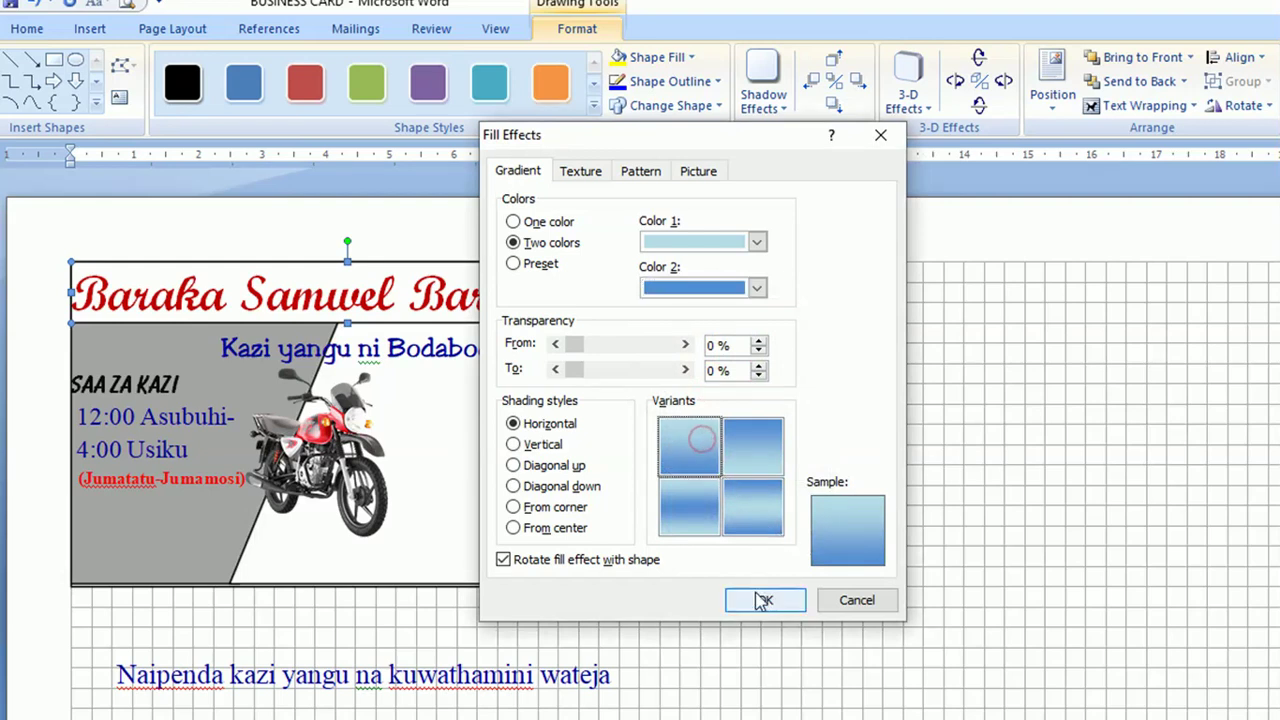
pyautogui.click(760, 599)
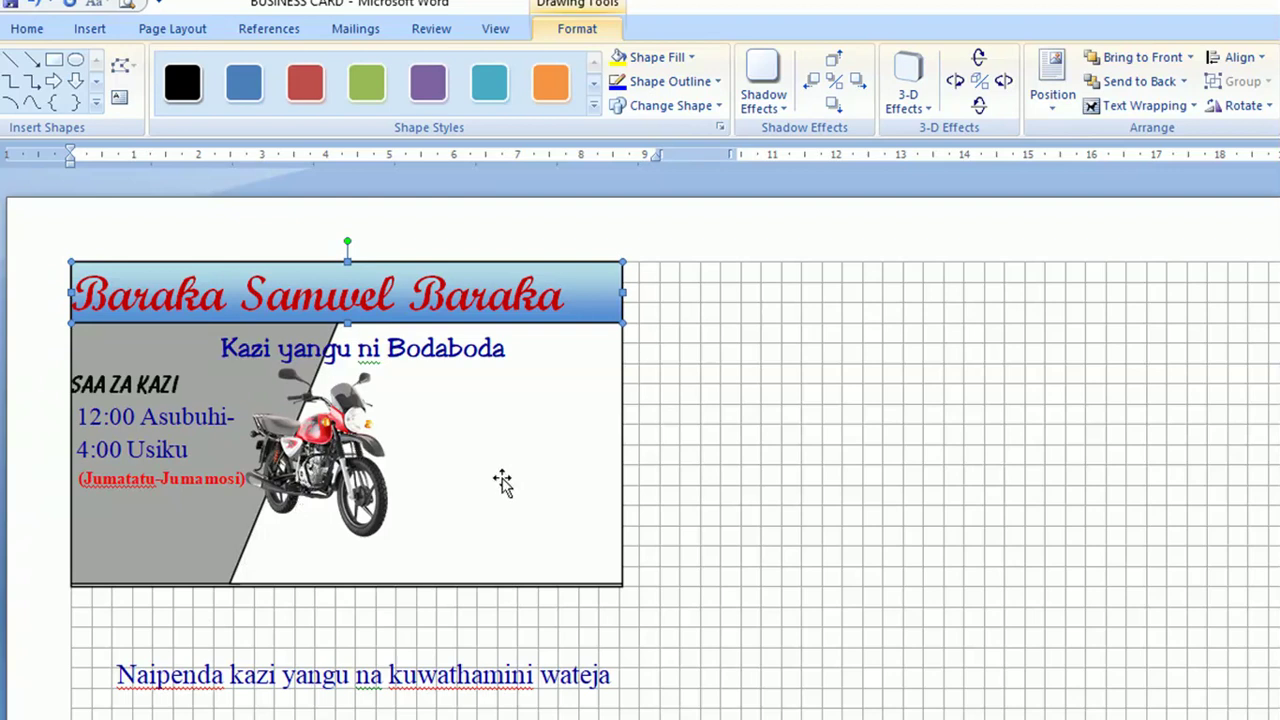
pyautogui.click(160, 478)
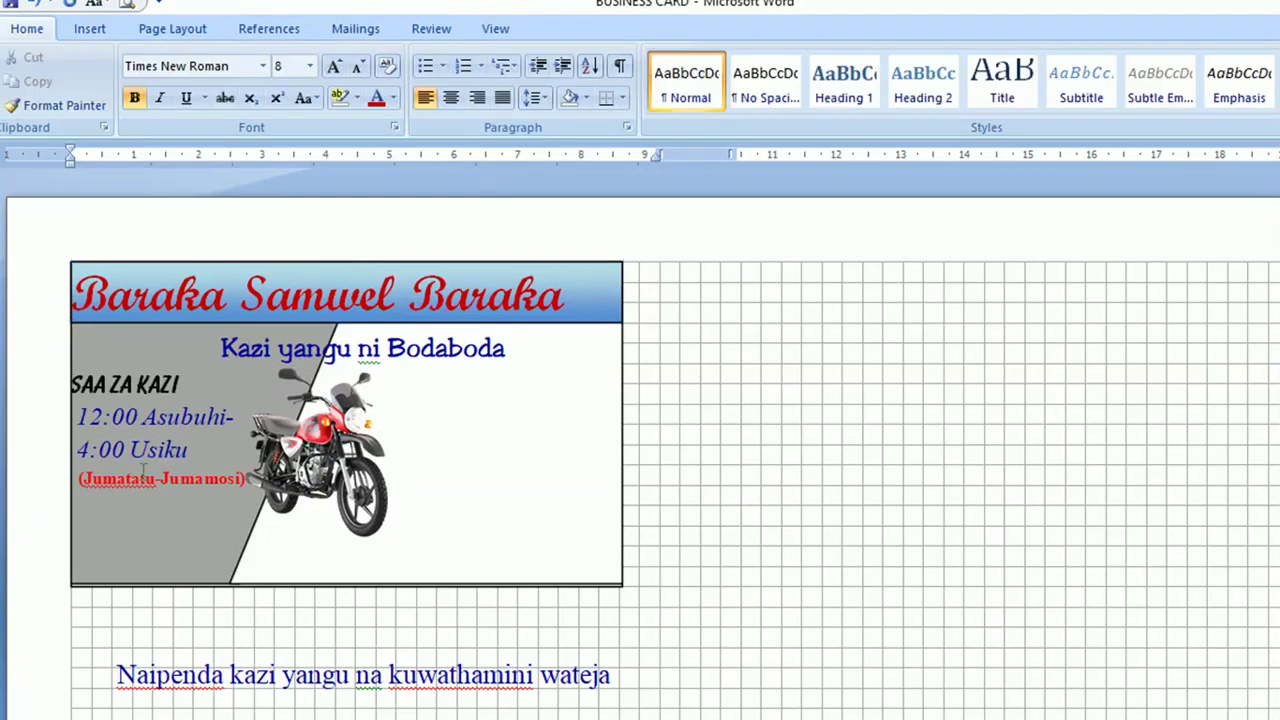
# Step: Draw a text box on the right side of the card
pyautogui.click(89, 28)
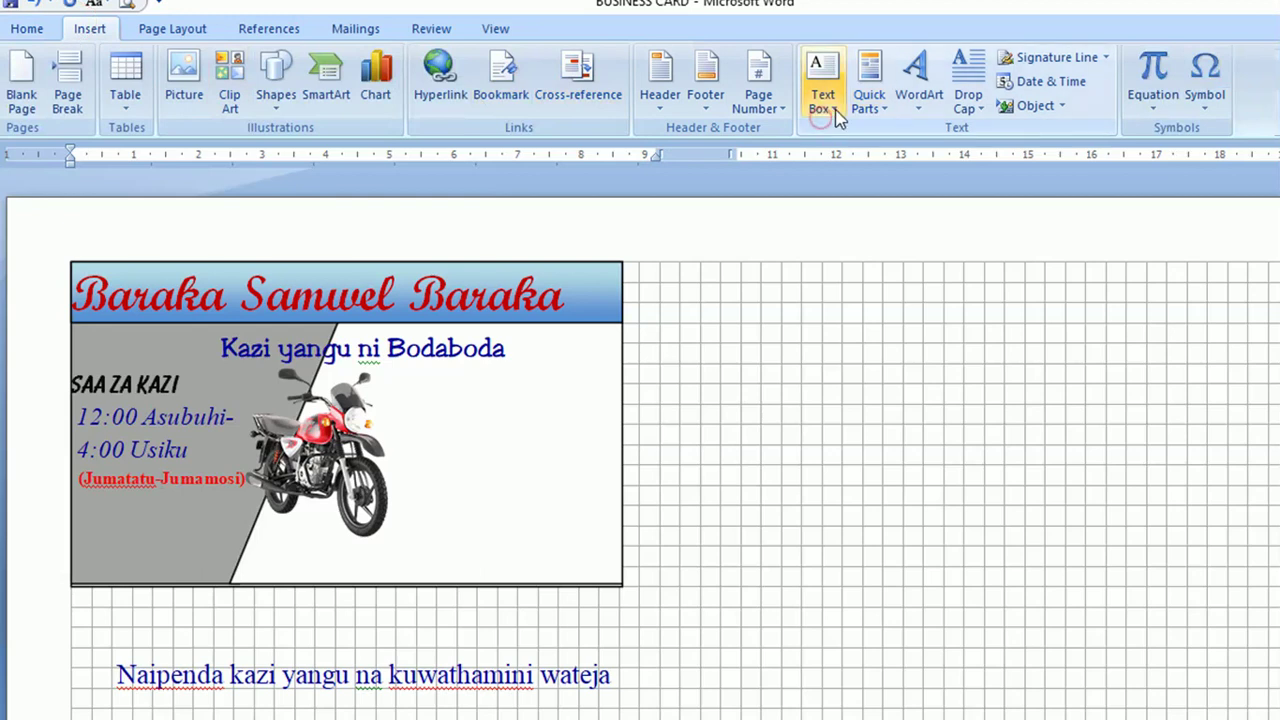
pyautogui.click(828, 110)
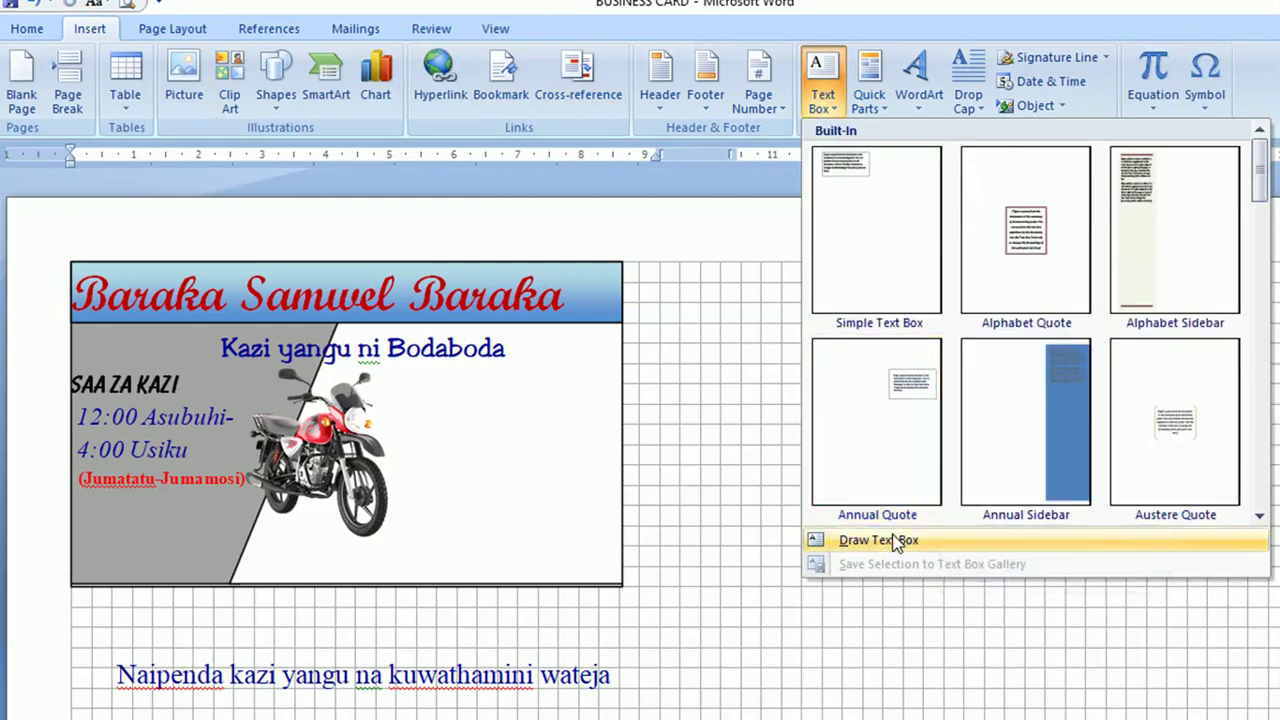
pyautogui.click(906, 541)
pyautogui.moveTo(396, 384); pyautogui.dragTo(621, 527)
pyautogui.click(27, 28)
# Step: Set the text box to Cambria and type 'Mawasiliano:' followed by three contact phone numbers
pyautogui.click(237, 66)
pyautogui.write('S')
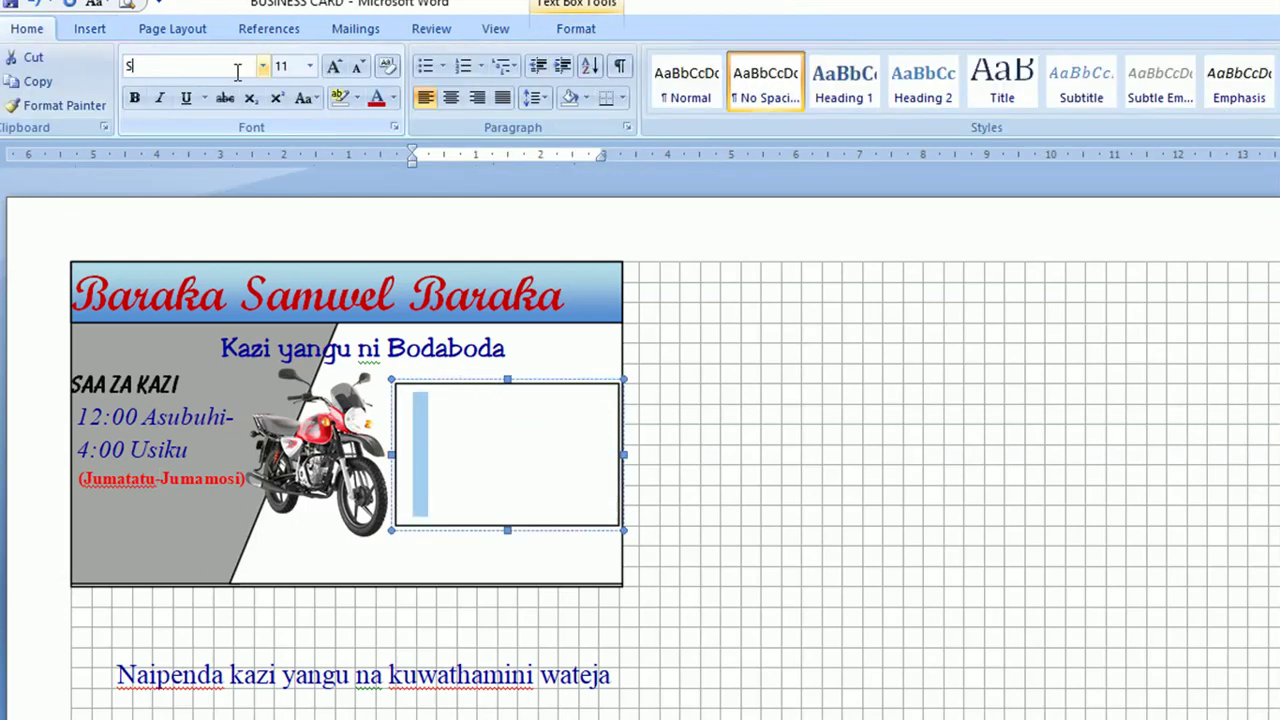
pyautogui.write('Cambria')
pyautogui.press('Return')
pyautogui.click(430, 403)
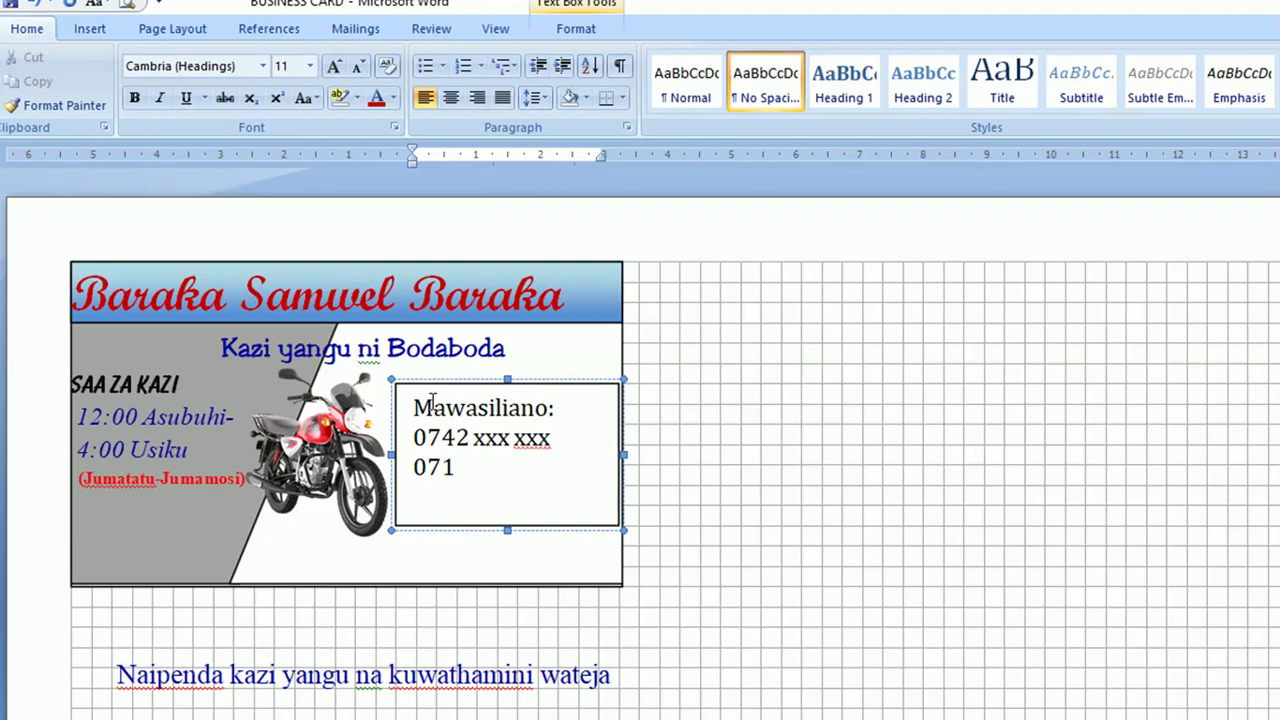
pyautogui.write('7 xxx xxx')
pyautogui.press('Return')
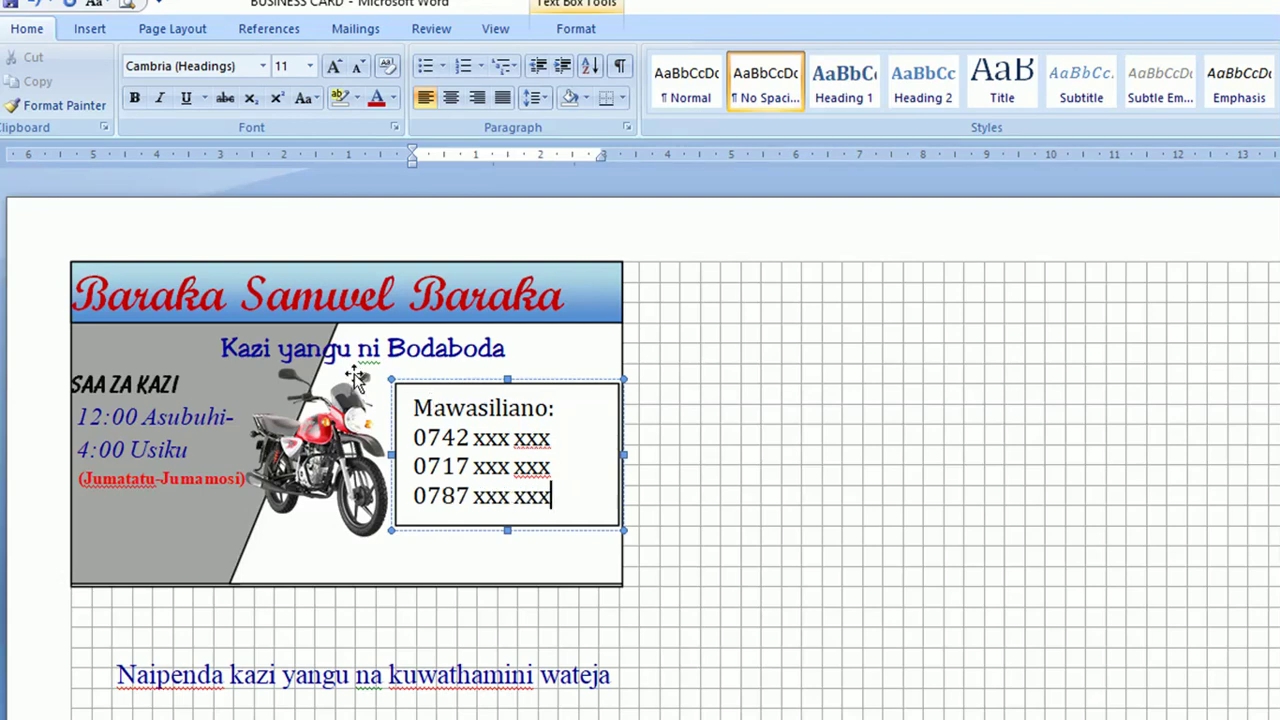
pyautogui.moveTo(396, 407); pyautogui.dragTo(394, 500)
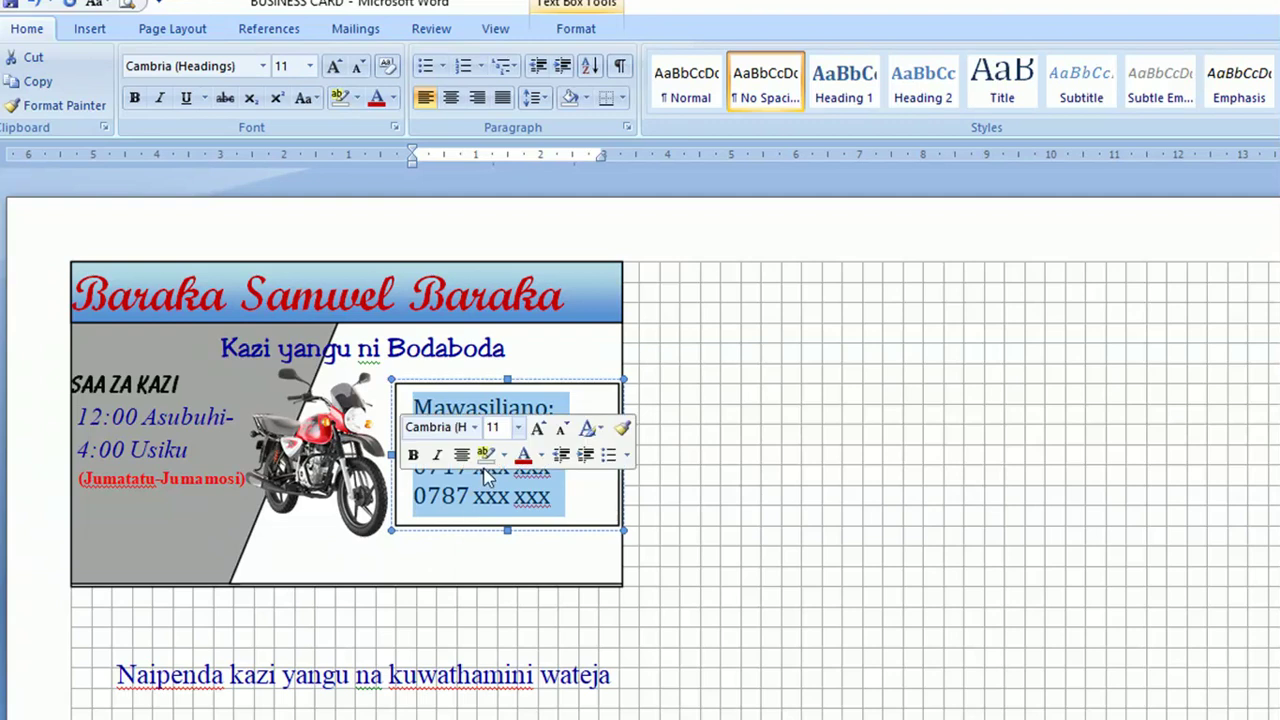
# Step: Nudge the contact box slightly upward and set its Shape Outline to No Outline
pyautogui.click(530, 383)
pyautogui.moveTo(530, 380); pyautogui.dragTo(532, 361)
pyautogui.click(576, 28)
pyautogui.click(630, 106)
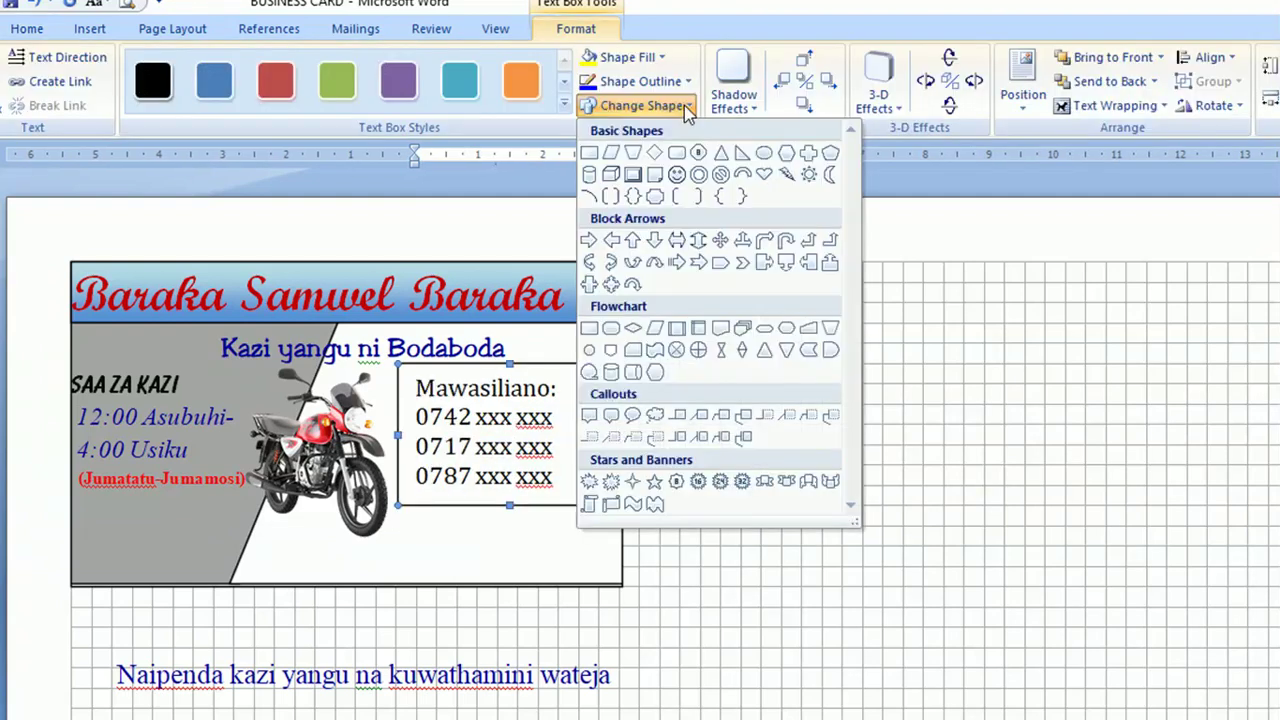
pyautogui.click(688, 82)
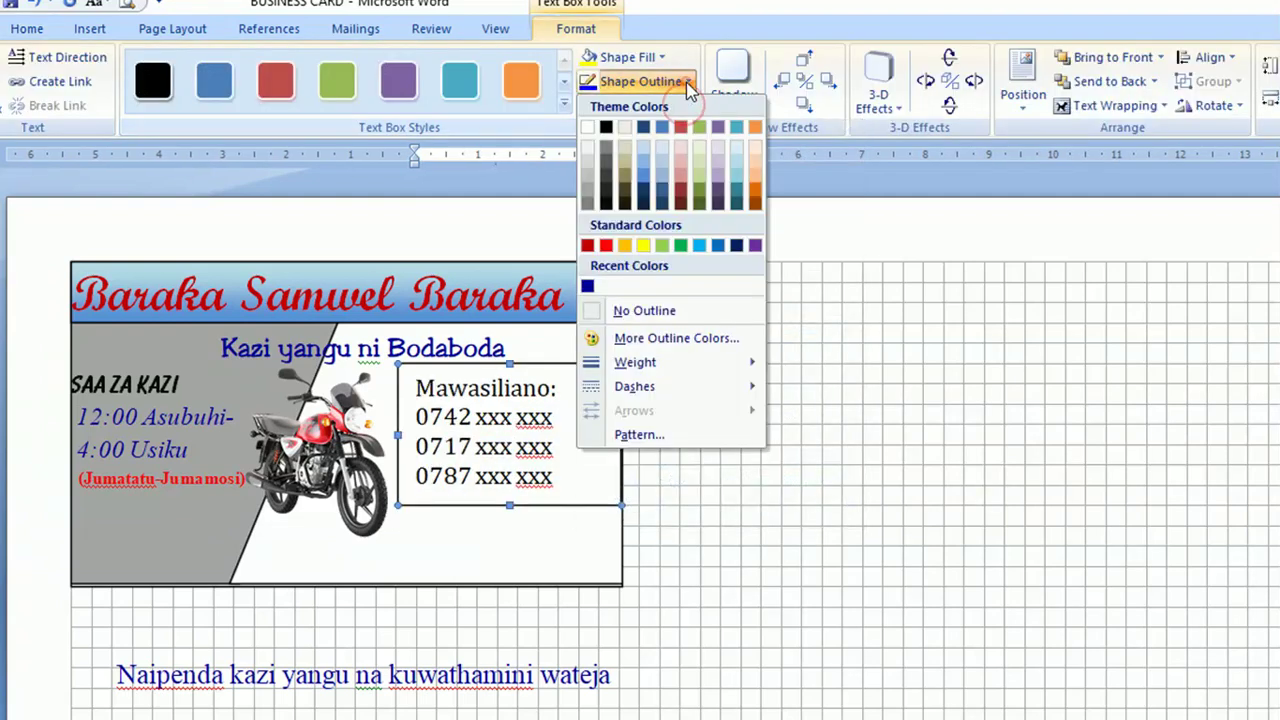
pyautogui.click(636, 311)
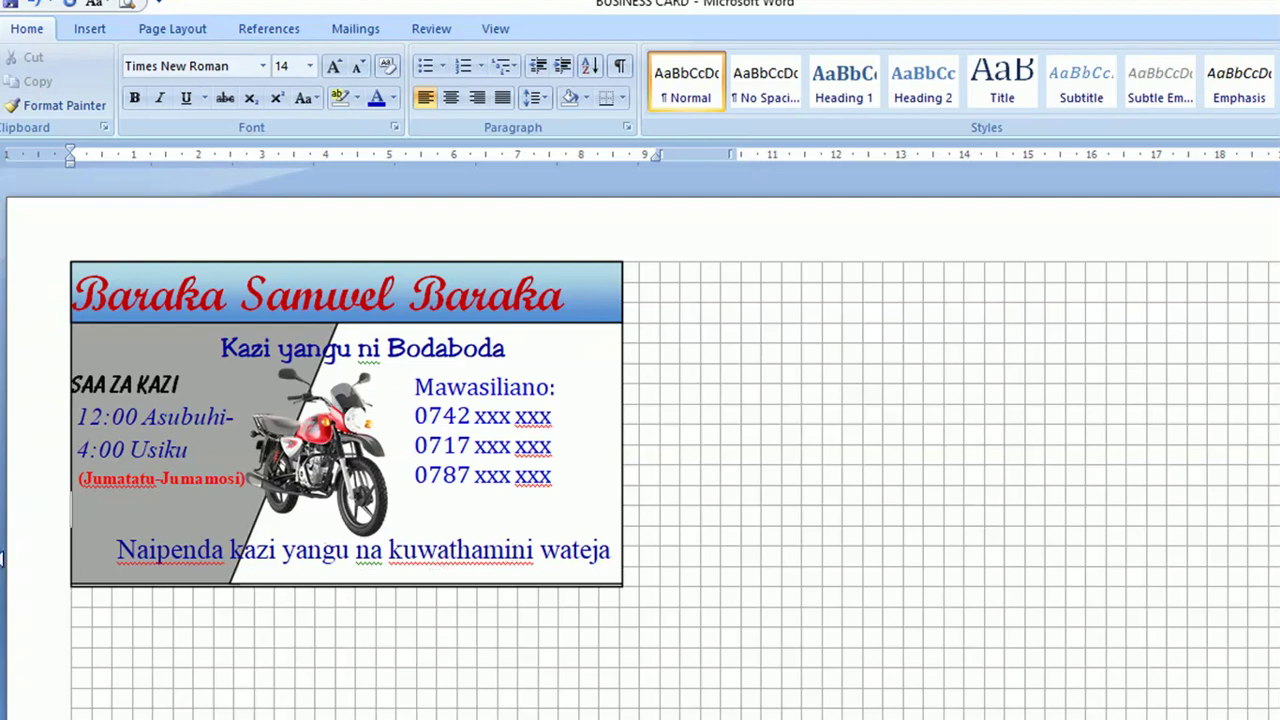
# Step: Make the slogan 'Naipenda kazi yangu na kuwathamini wateja' italic, left-aligned and 14 pt
pyautogui.click(86, 556)
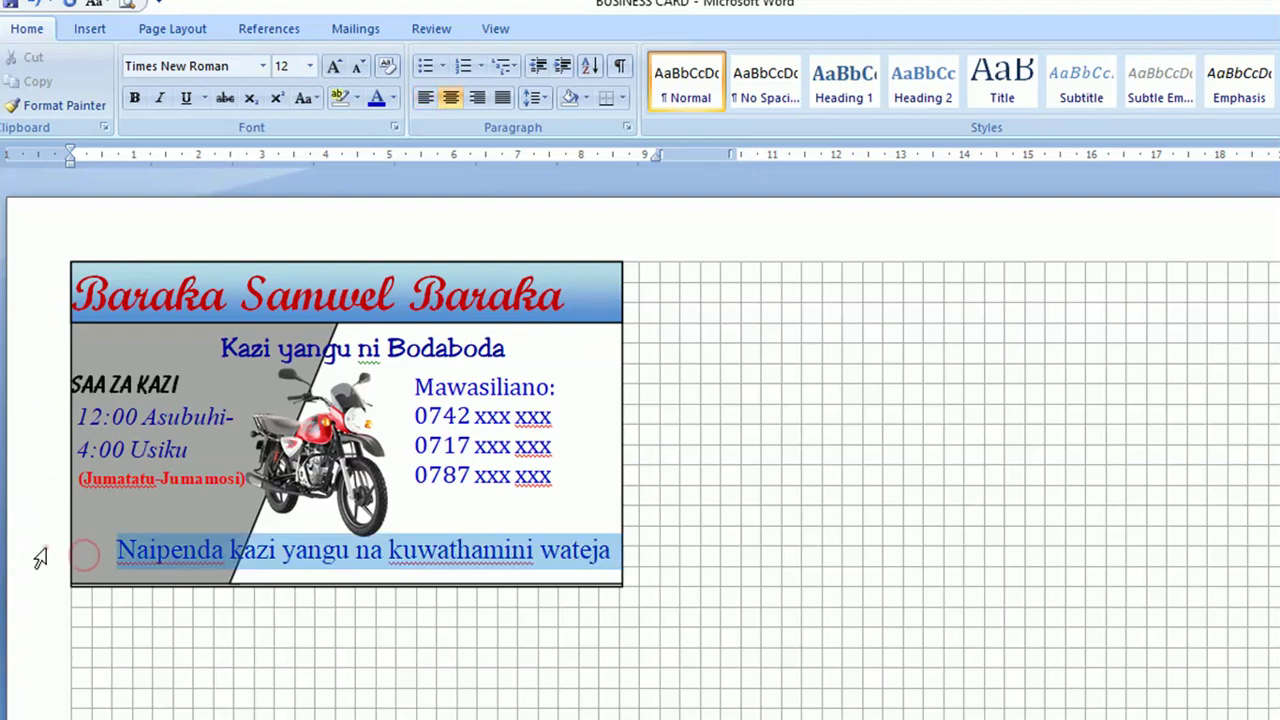
pyautogui.click(160, 97)
pyautogui.click(425, 97)
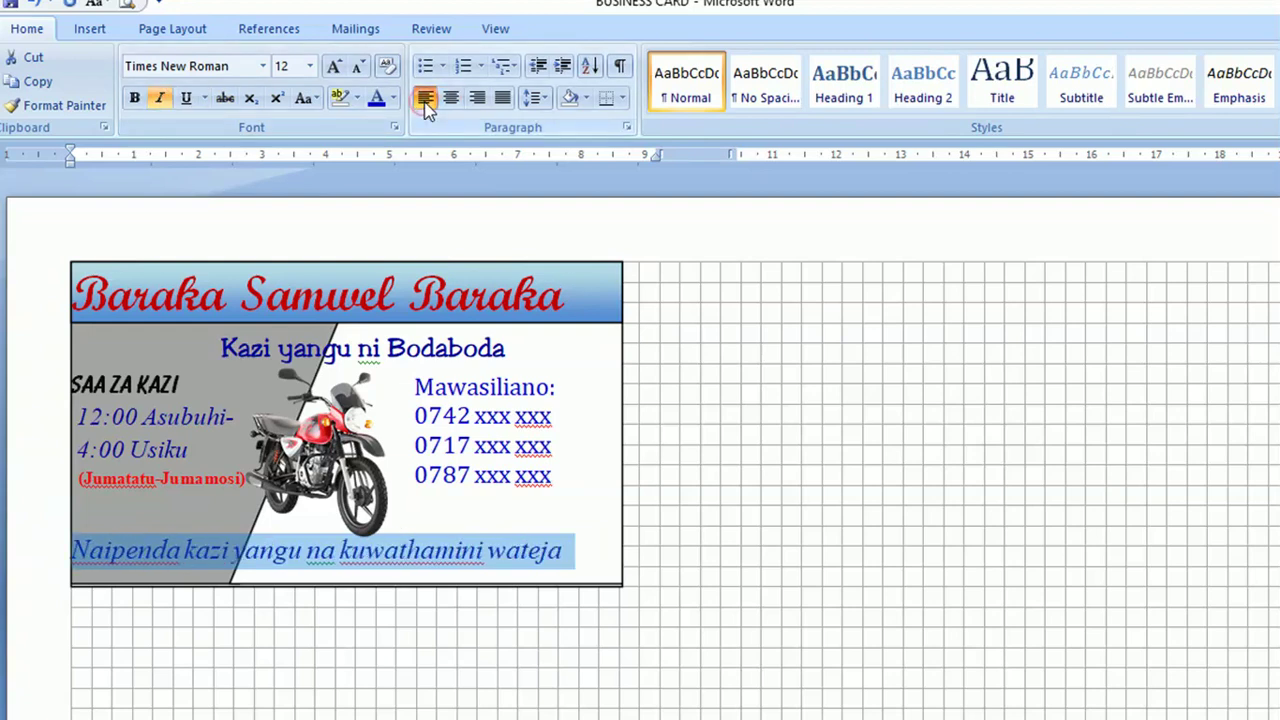
pyautogui.write('1')
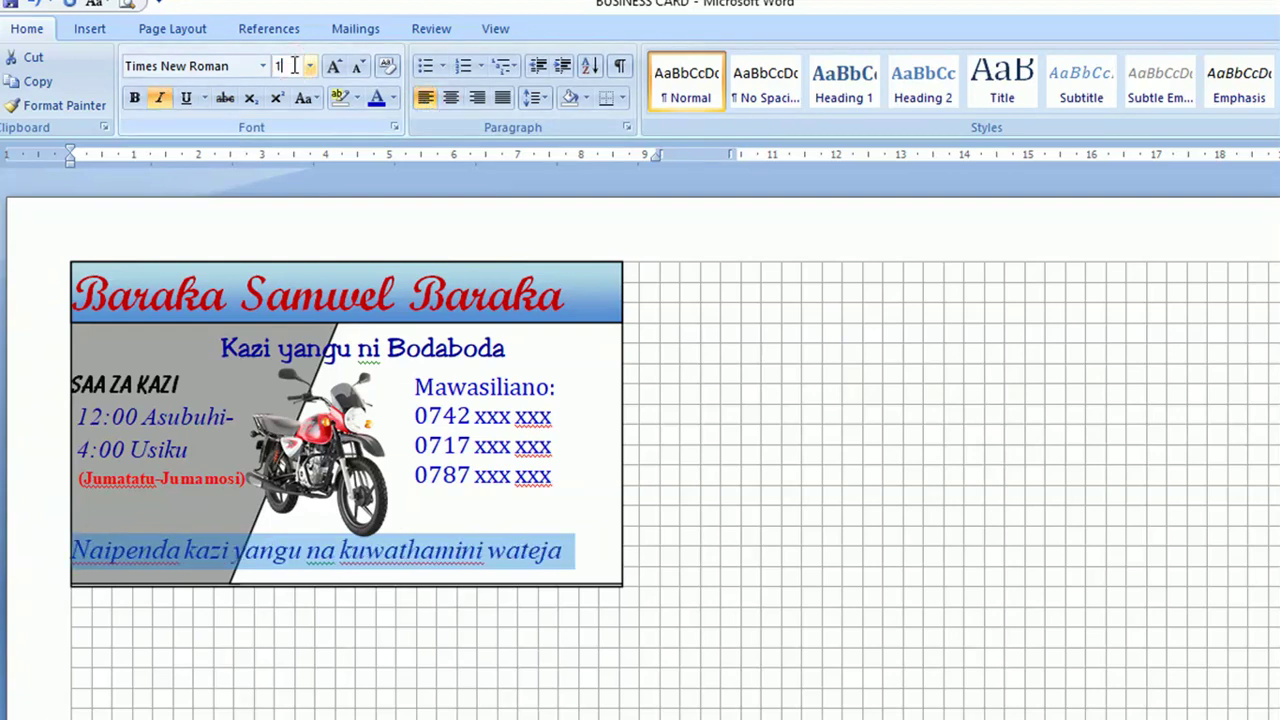
pyautogui.press('Return')
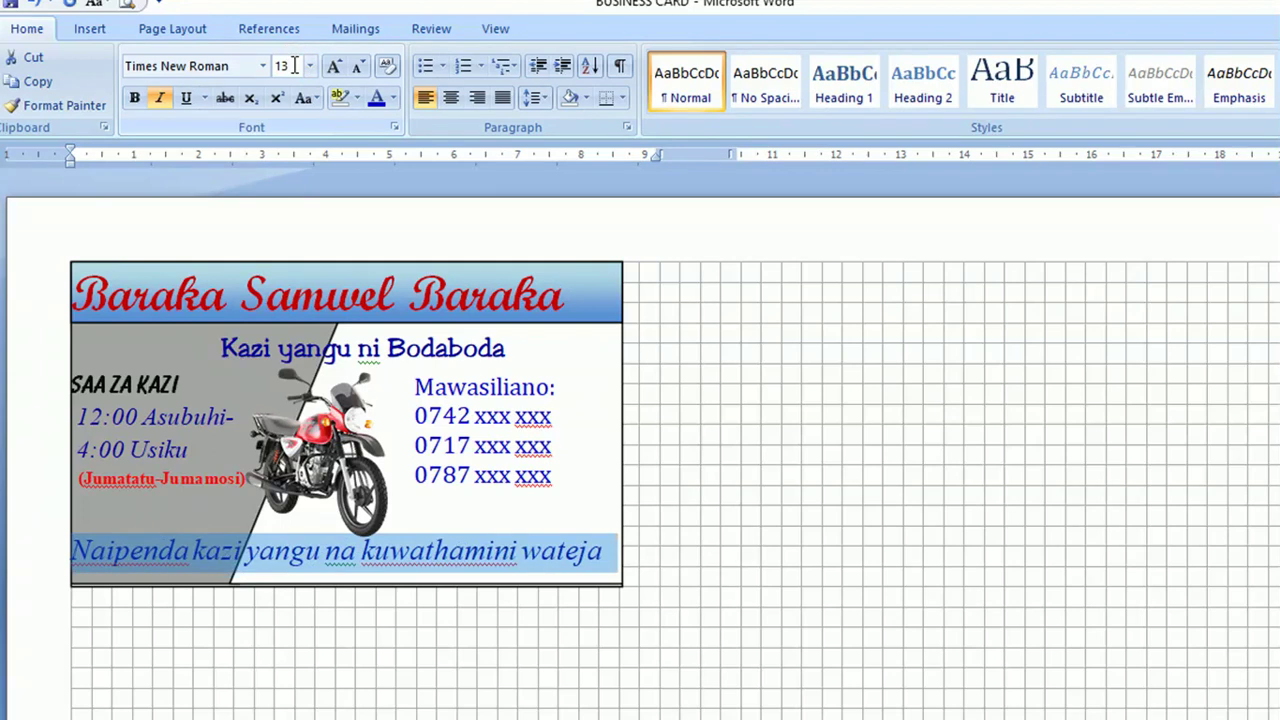
pyautogui.click(103, 637)
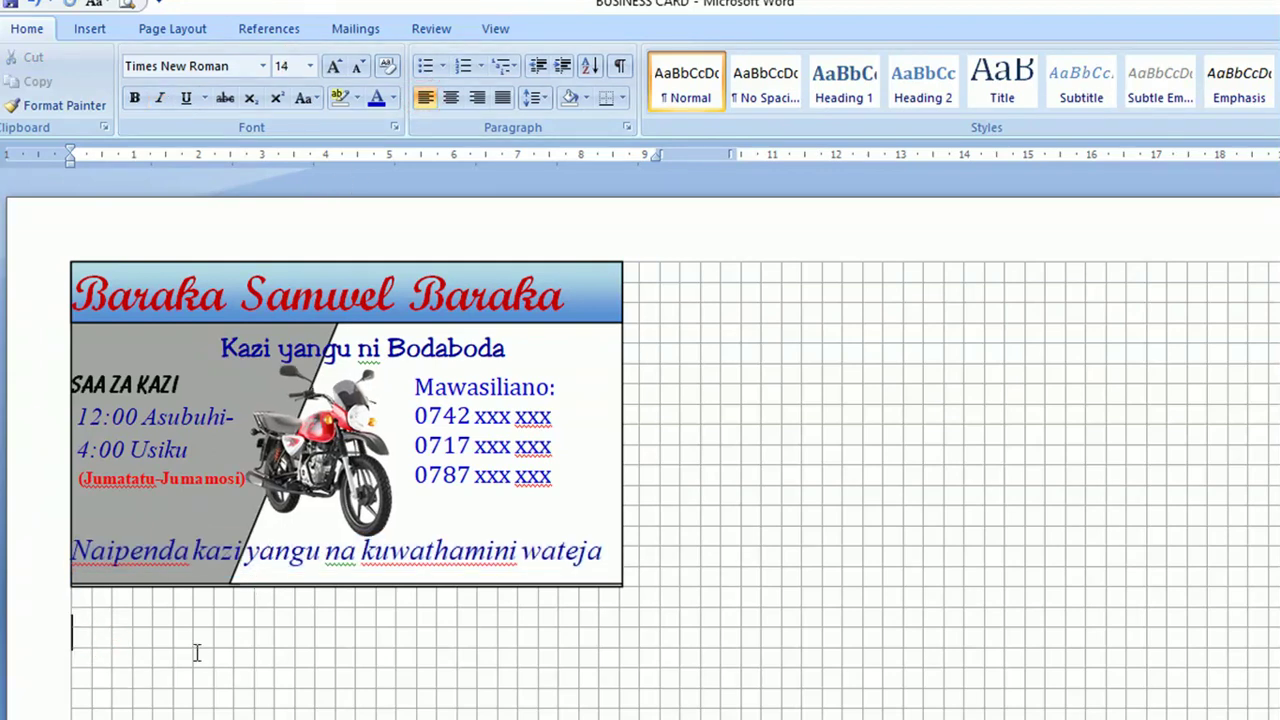
pyautogui.hotkey('ctrl', 'a')
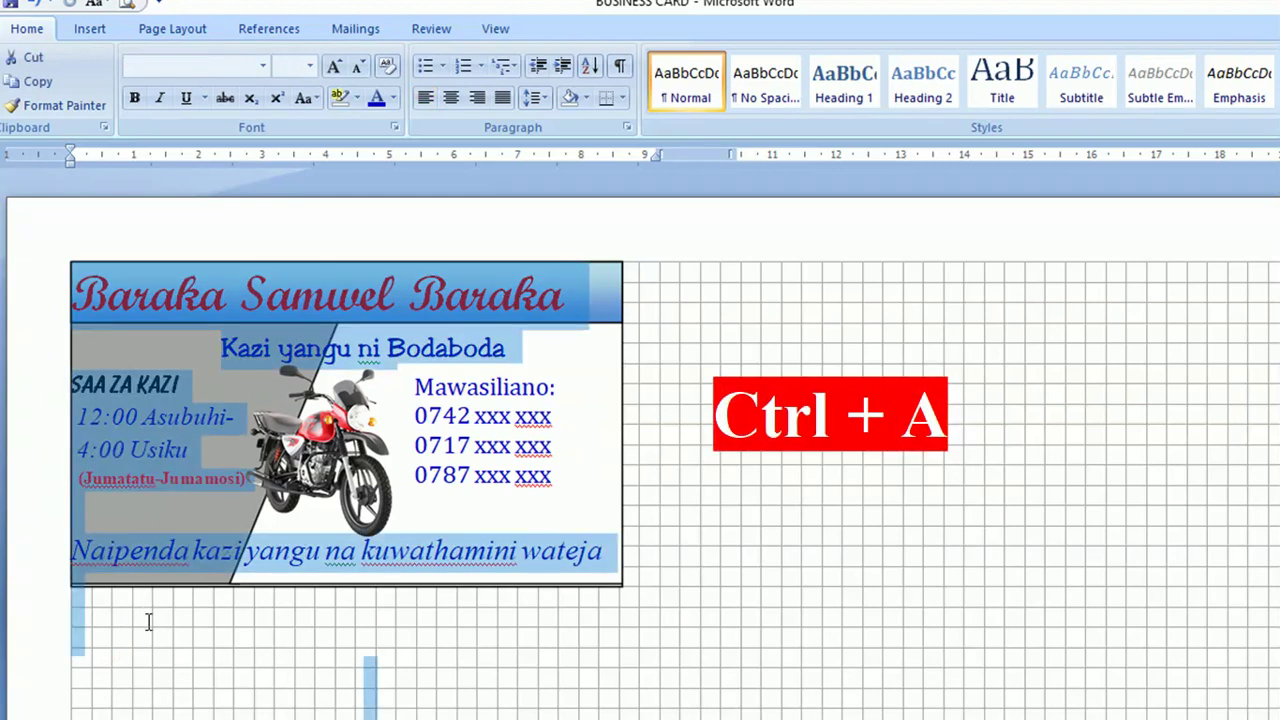
# Step: Paste three copies of the card below it, check Print Preview, and reduce the top margin
pyautogui.hotkey('ctrl', 'c')
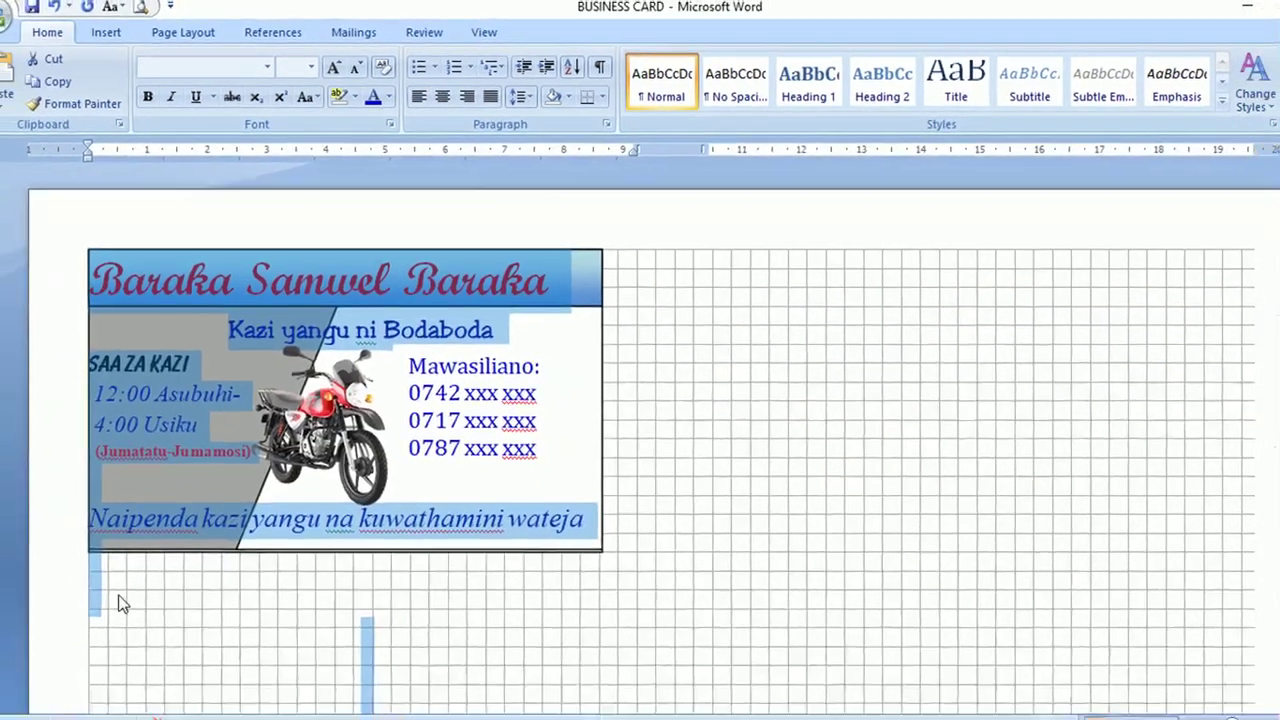
pyautogui.click(135, 552)
pyautogui.hotkey('ctrl', 'v')
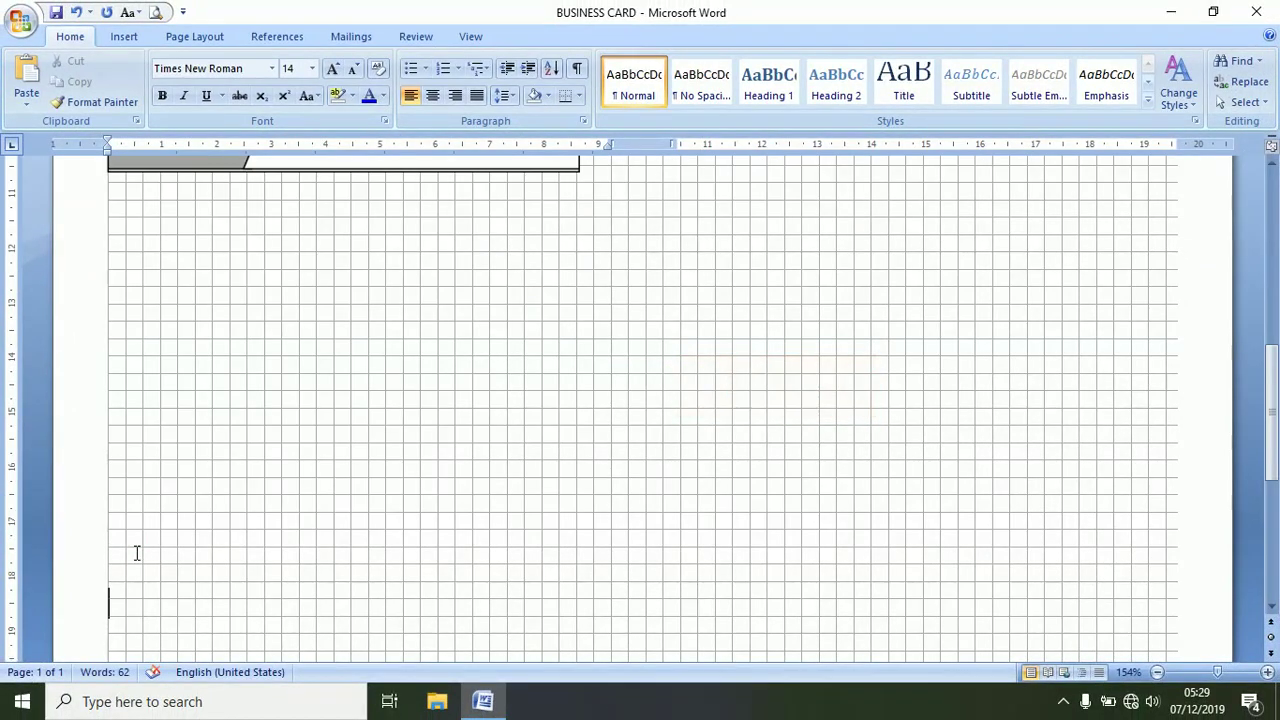
pyautogui.hotkey('ctrl', 'v')
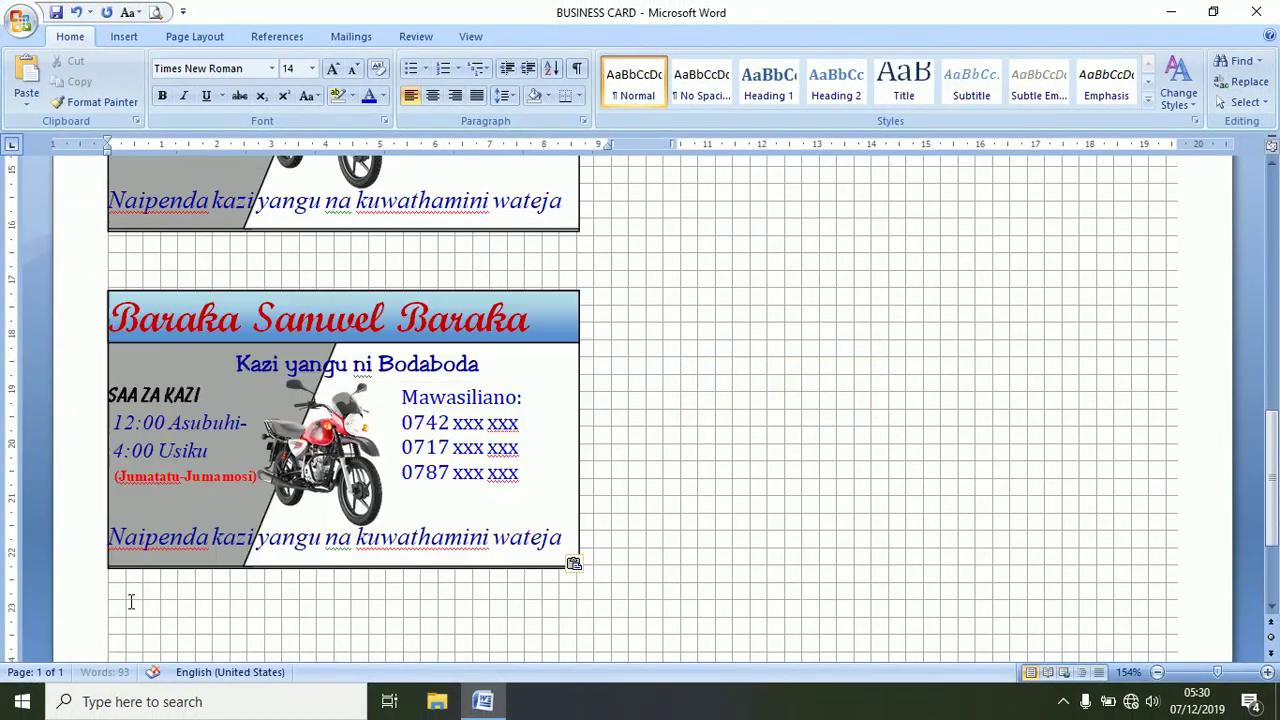
pyautogui.hotkey('ctrl', 'v')
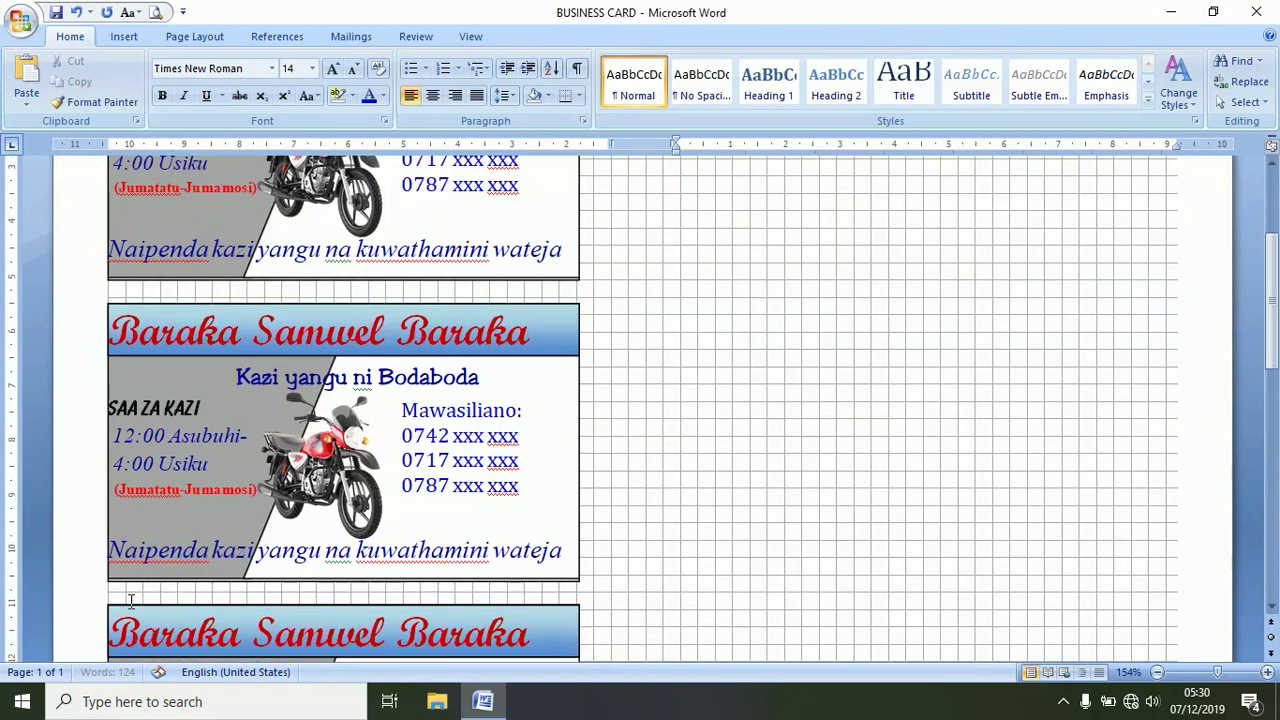
pyautogui.click(155, 13)
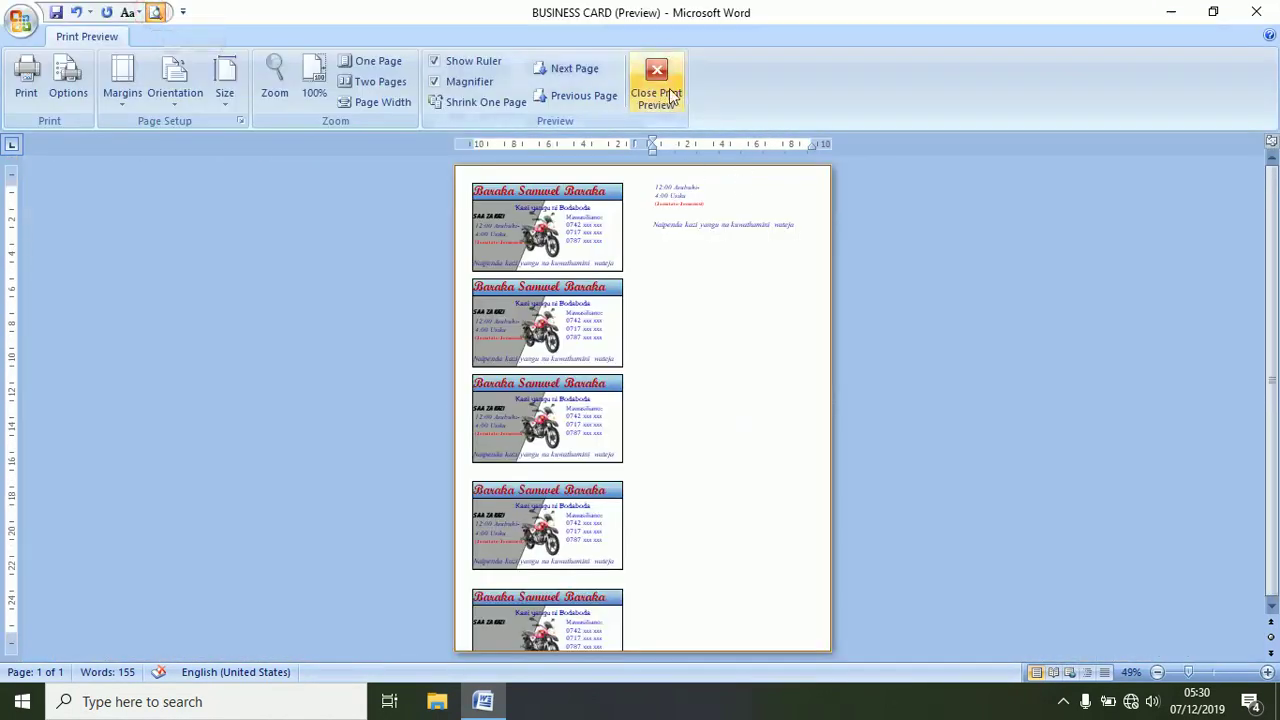
pyautogui.click(658, 80)
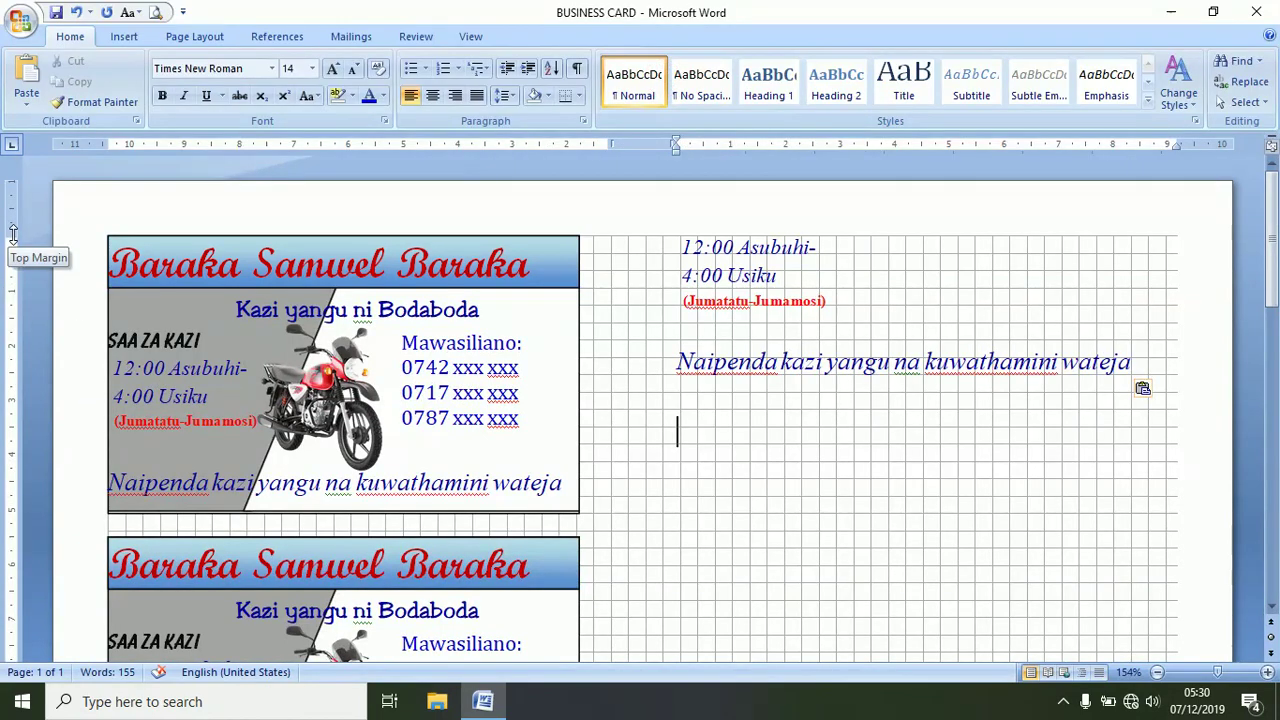
pyautogui.moveTo(13, 232); pyautogui.dragTo(8, 218)
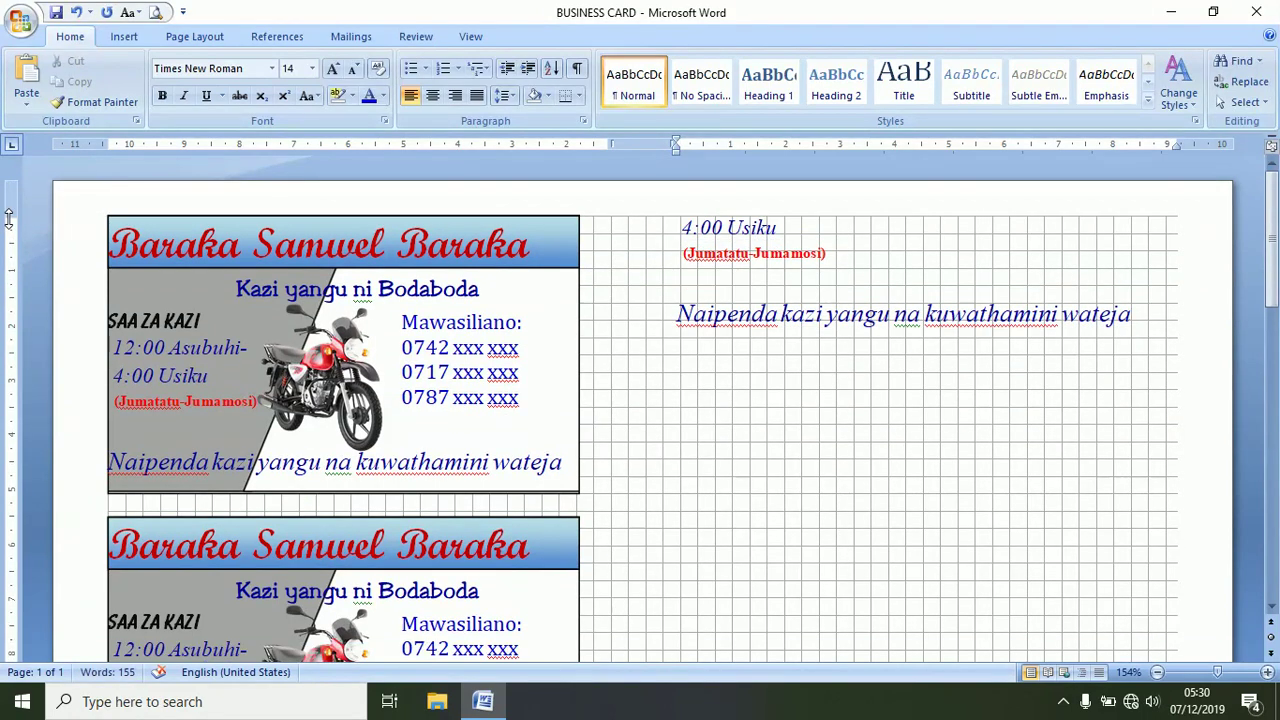
# Step: Delete the extra blank lines between the stacked cards
pyautogui.click(104, 497)
pyautogui.moveTo(1270, 205); pyautogui.dragTo(1270, 315)
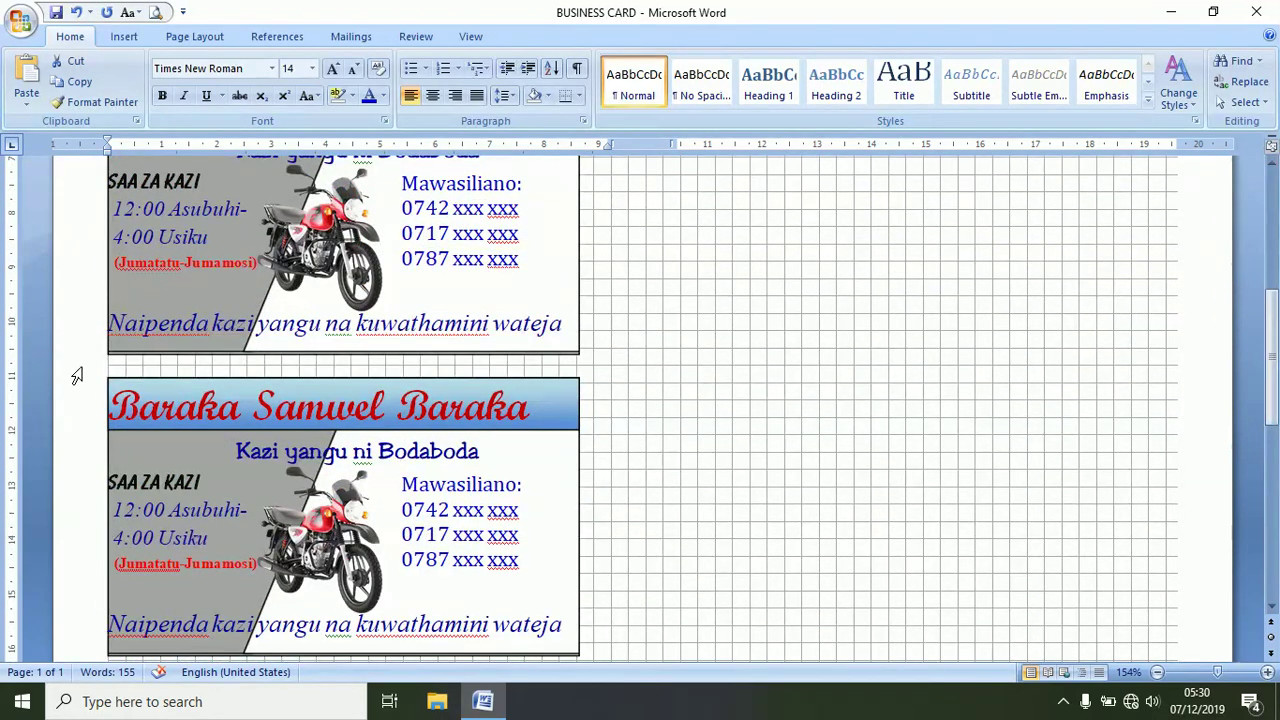
pyautogui.moveTo(1271, 315); pyautogui.dragTo(1272, 414)
pyautogui.click(108, 358)
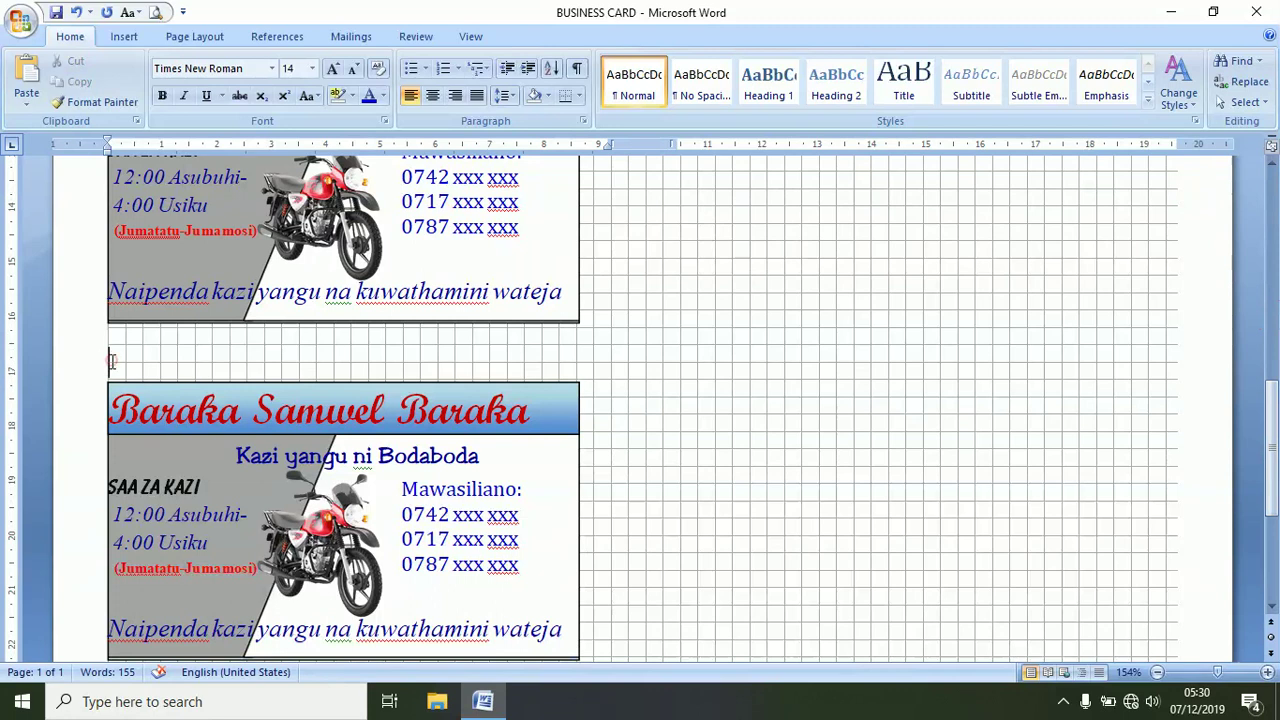
pyautogui.press('BackSpace')
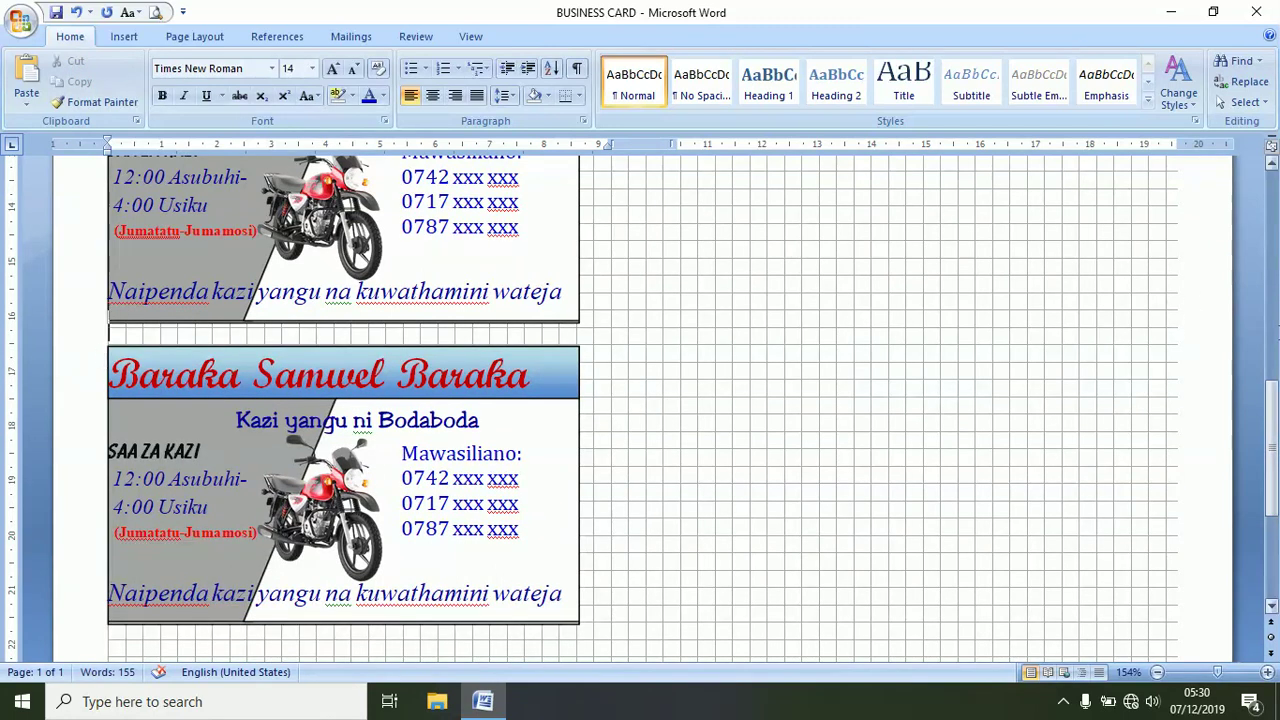
pyautogui.scroll(-5, 1270, 395)
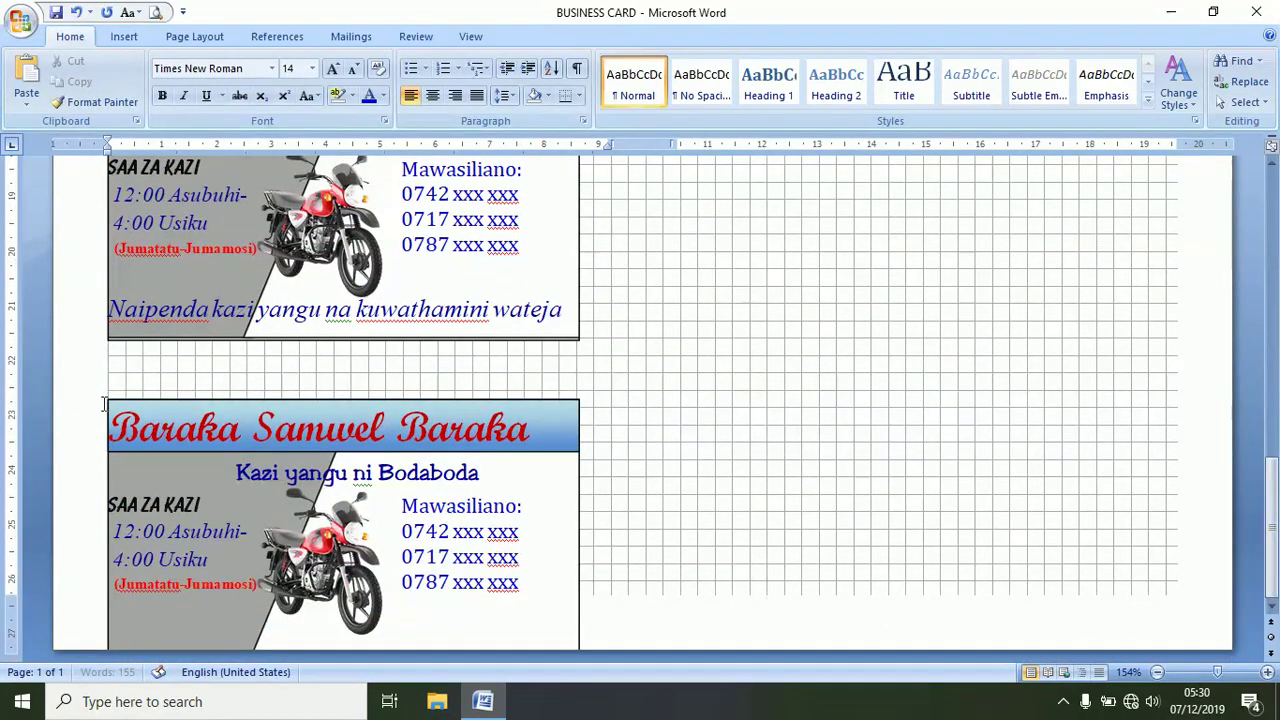
pyautogui.click(114, 382)
pyautogui.press('BackSpace')
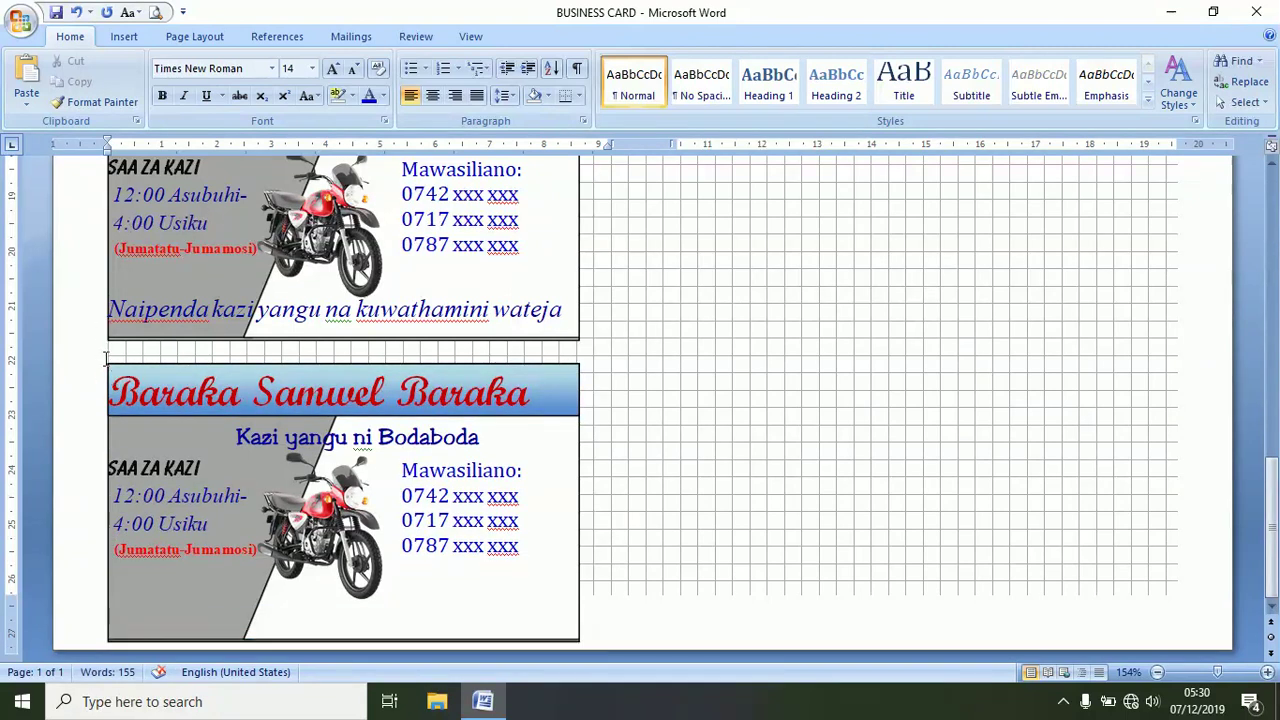
pyautogui.tripleClick(82, 362)
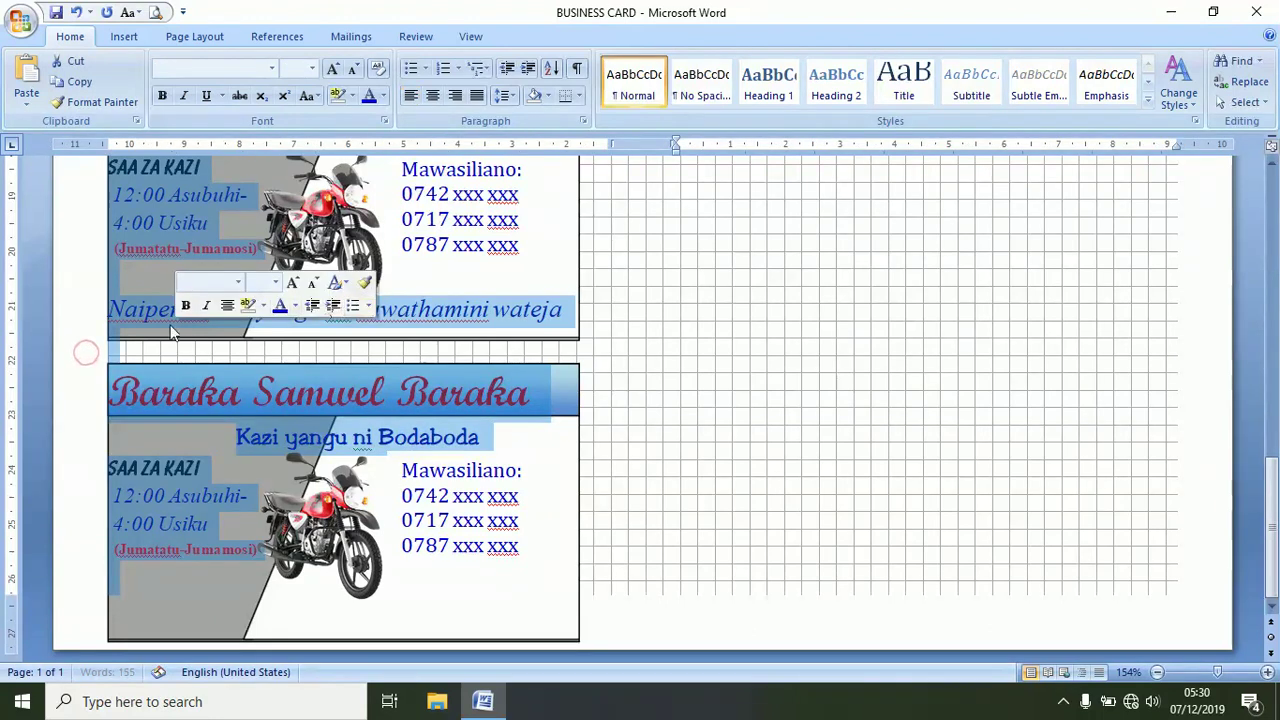
pyautogui.click(73, 354)
pyautogui.click(73, 354)
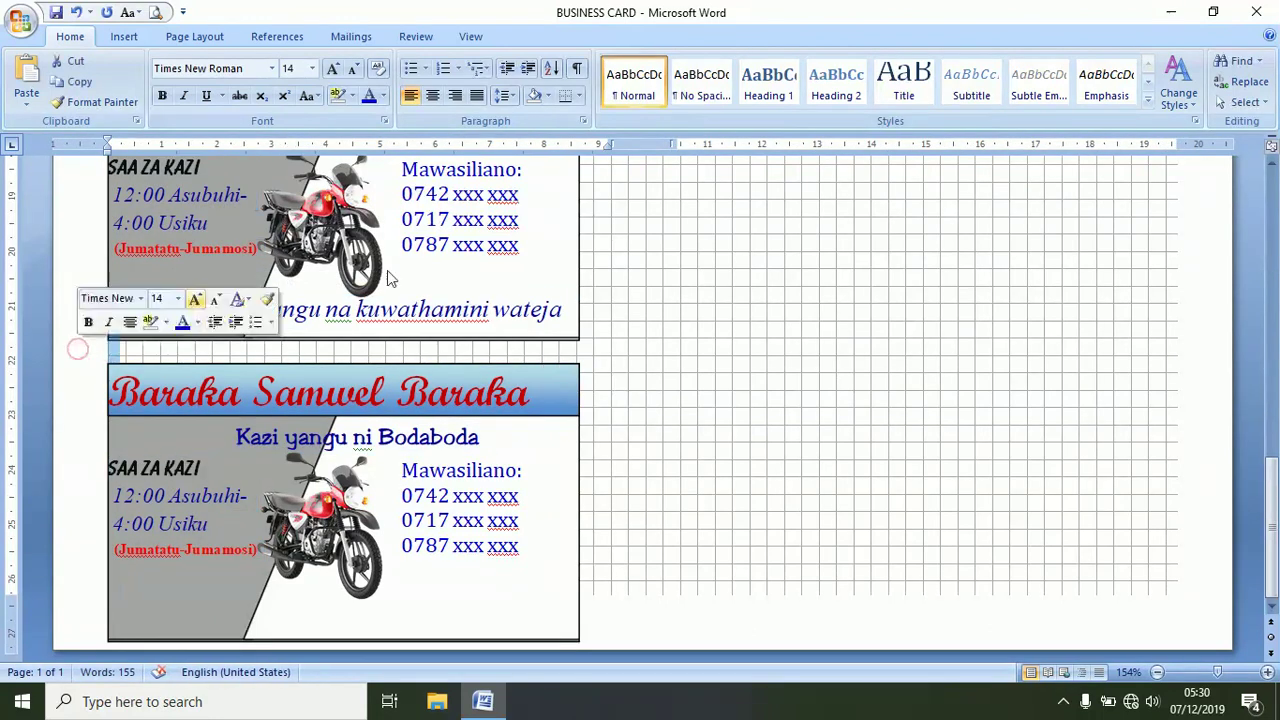
# Step: Shrink the font of the gap line between cards, then preview the whole page
pyautogui.moveTo(1273, 456); pyautogui.dragTo(1204, 386)
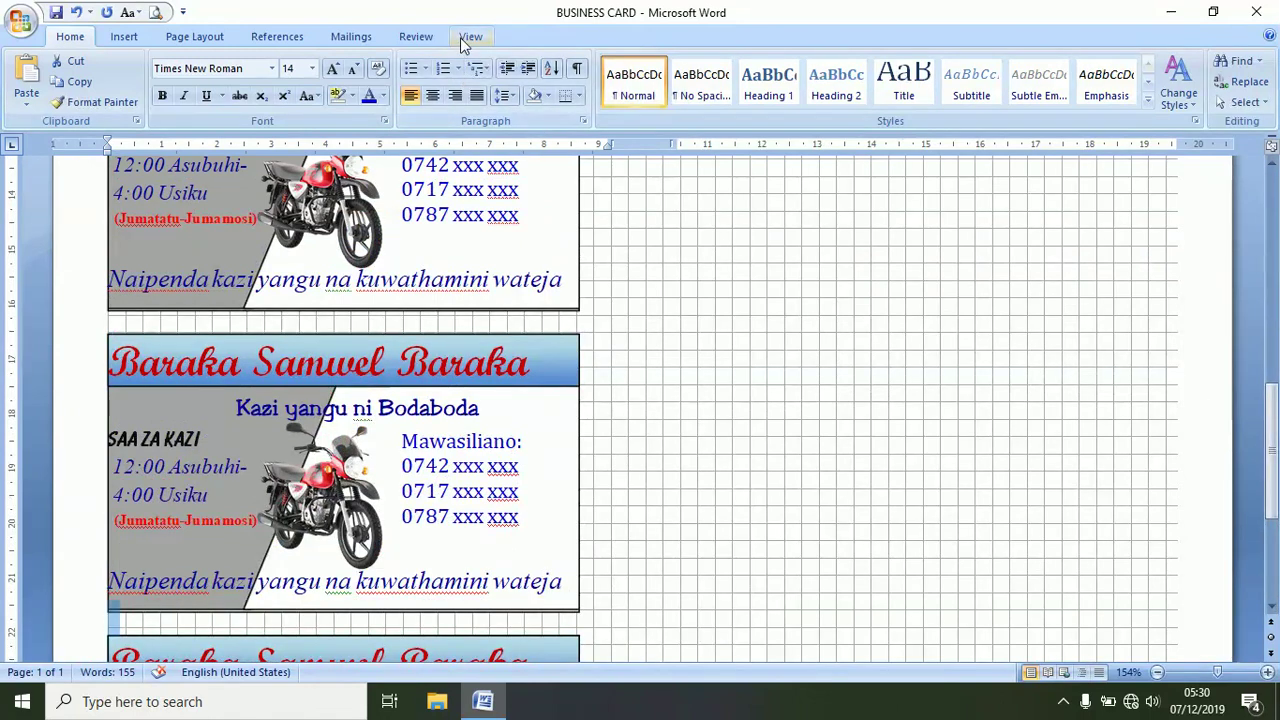
pyautogui.click(466, 36)
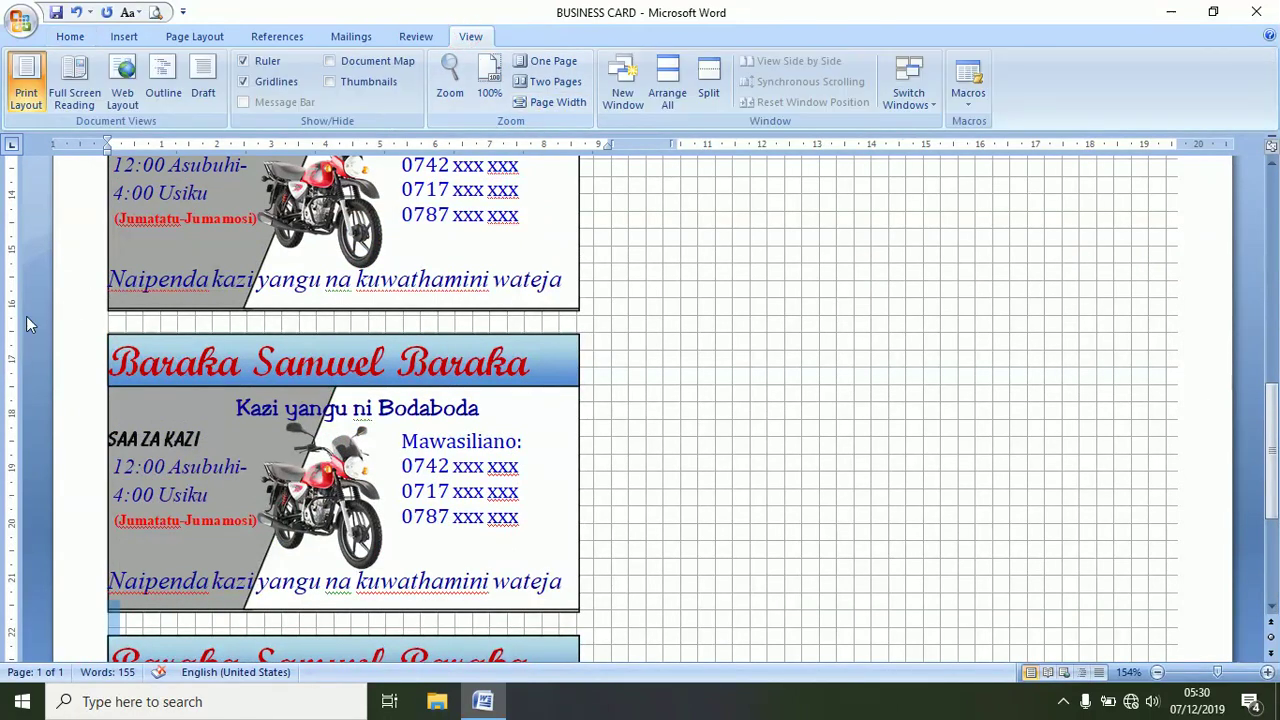
pyautogui.click(58, 320)
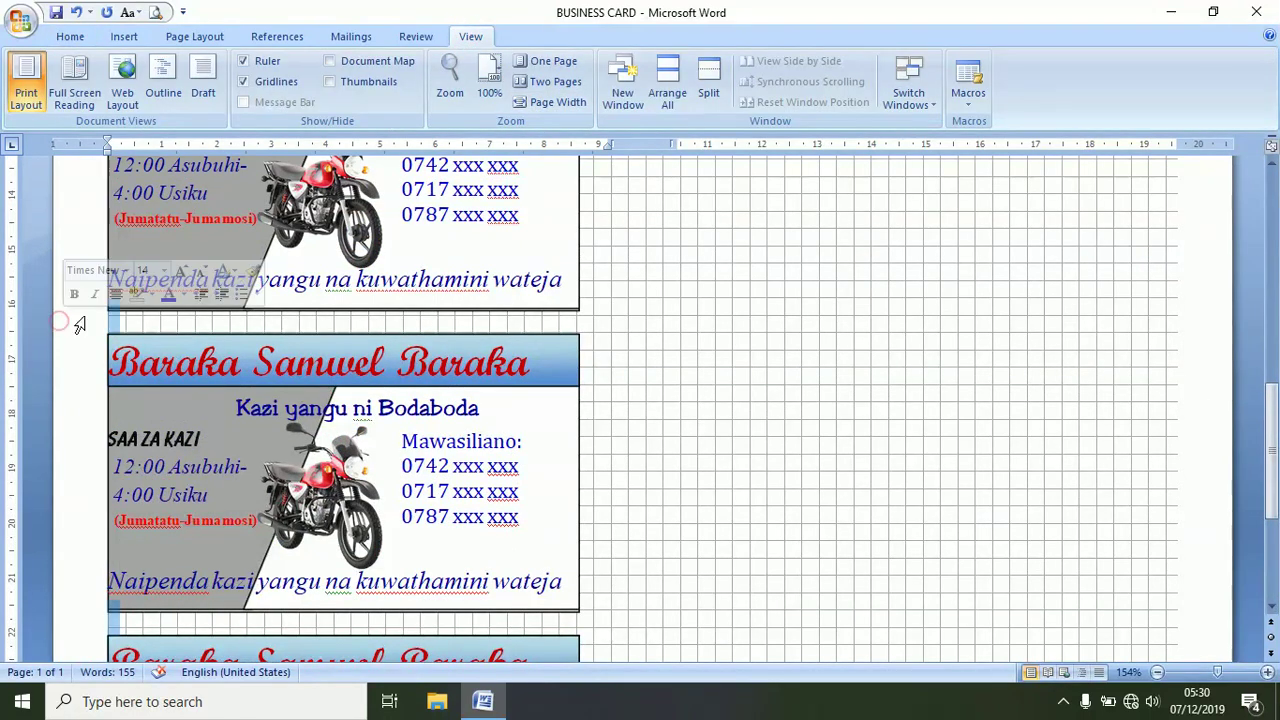
pyautogui.scroll(5, 1274, 420)
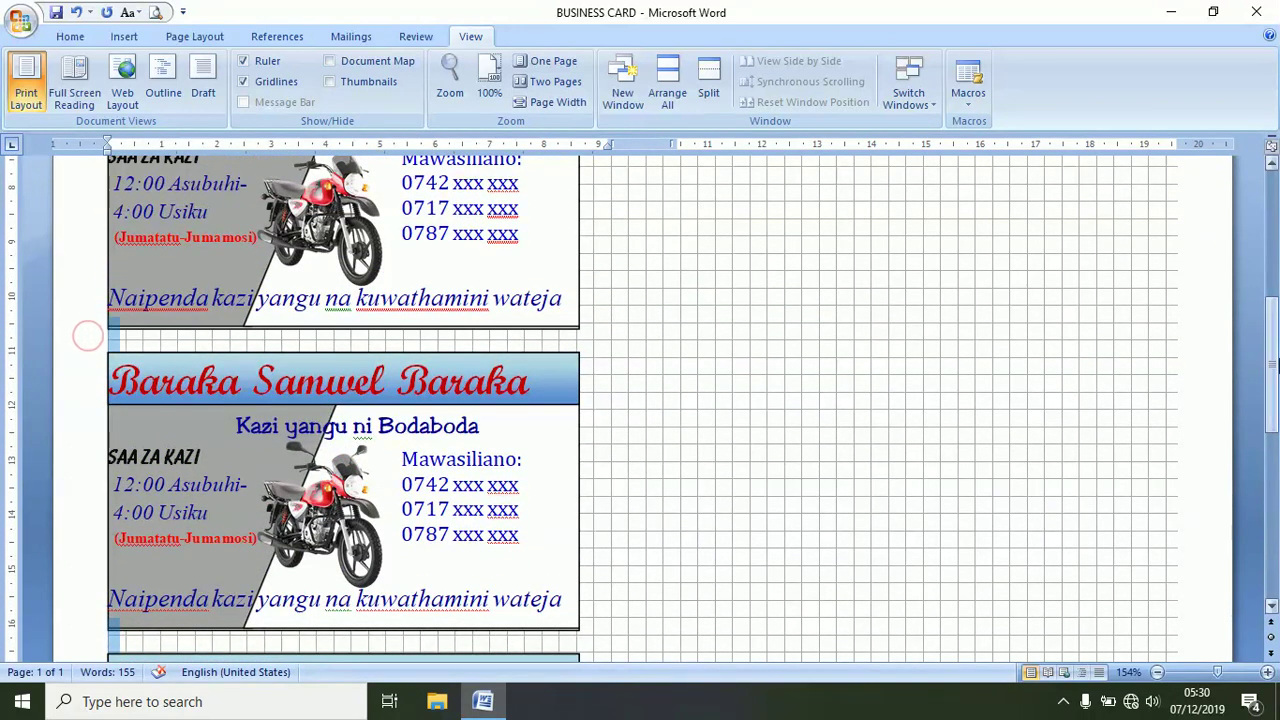
pyautogui.scroll(1, 1270, 368)
pyautogui.scroll(-1, 1270, 368)
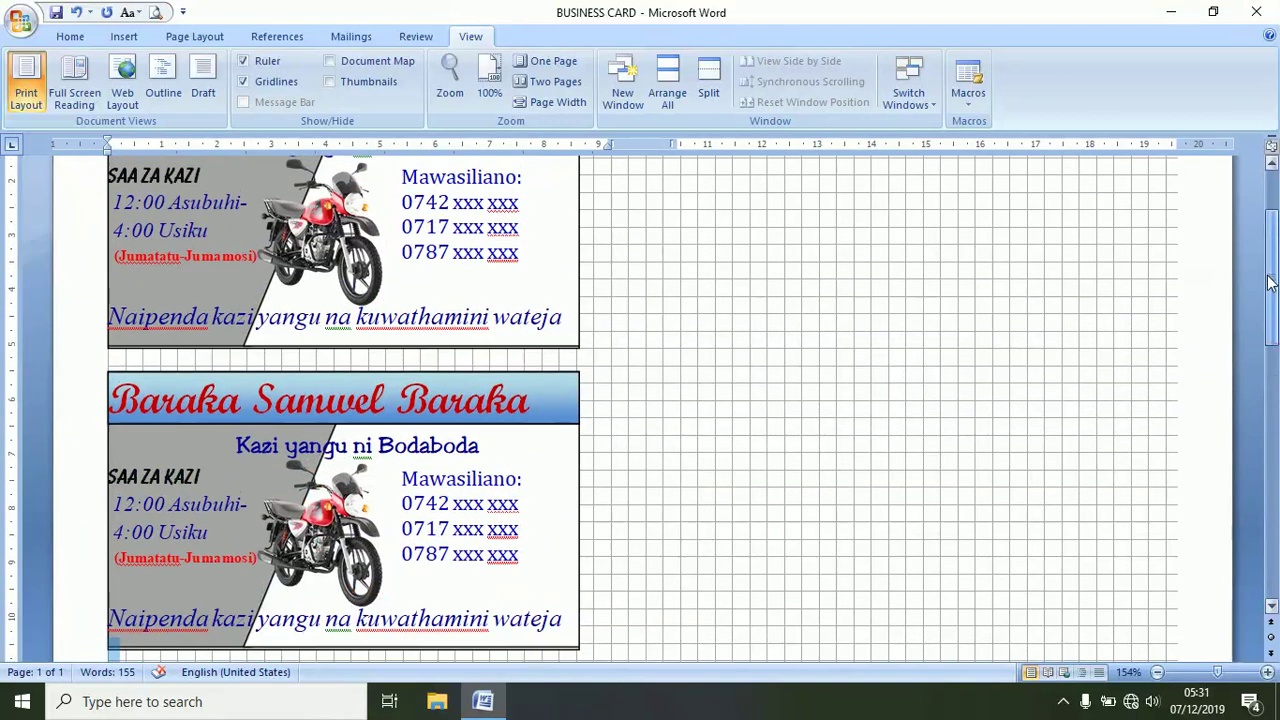
pyautogui.click(80, 360)
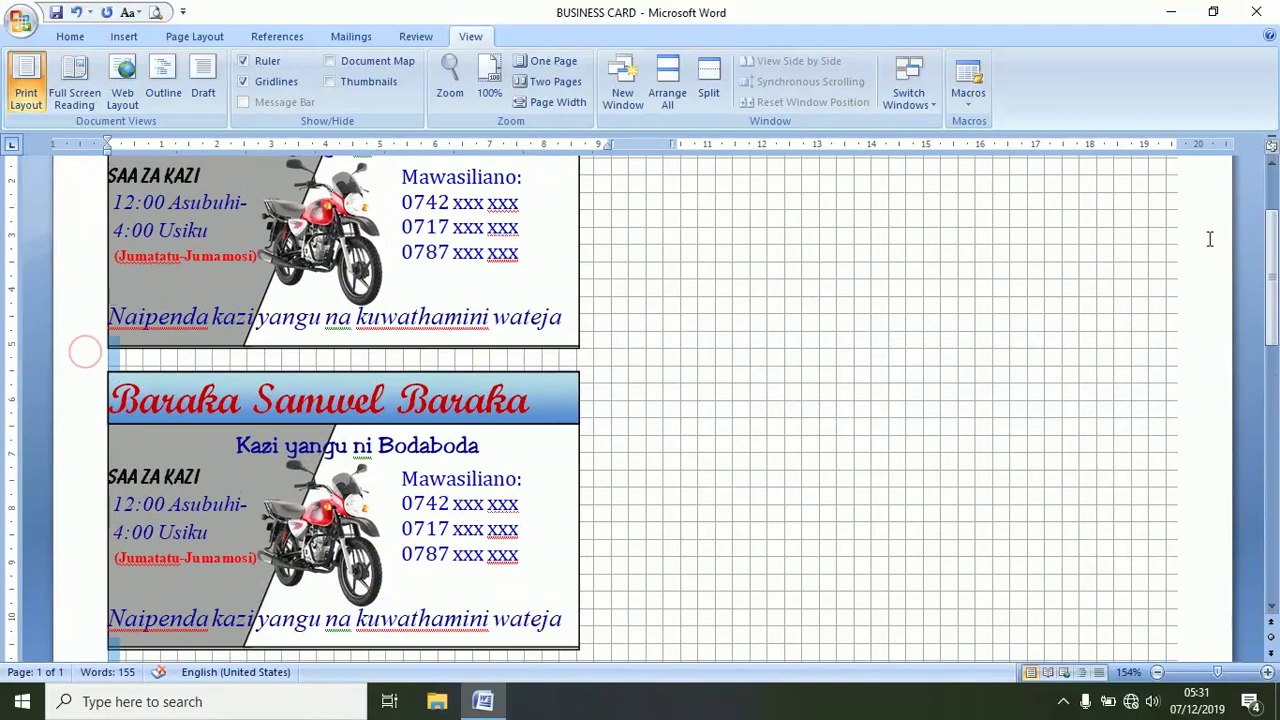
pyautogui.click(70, 36)
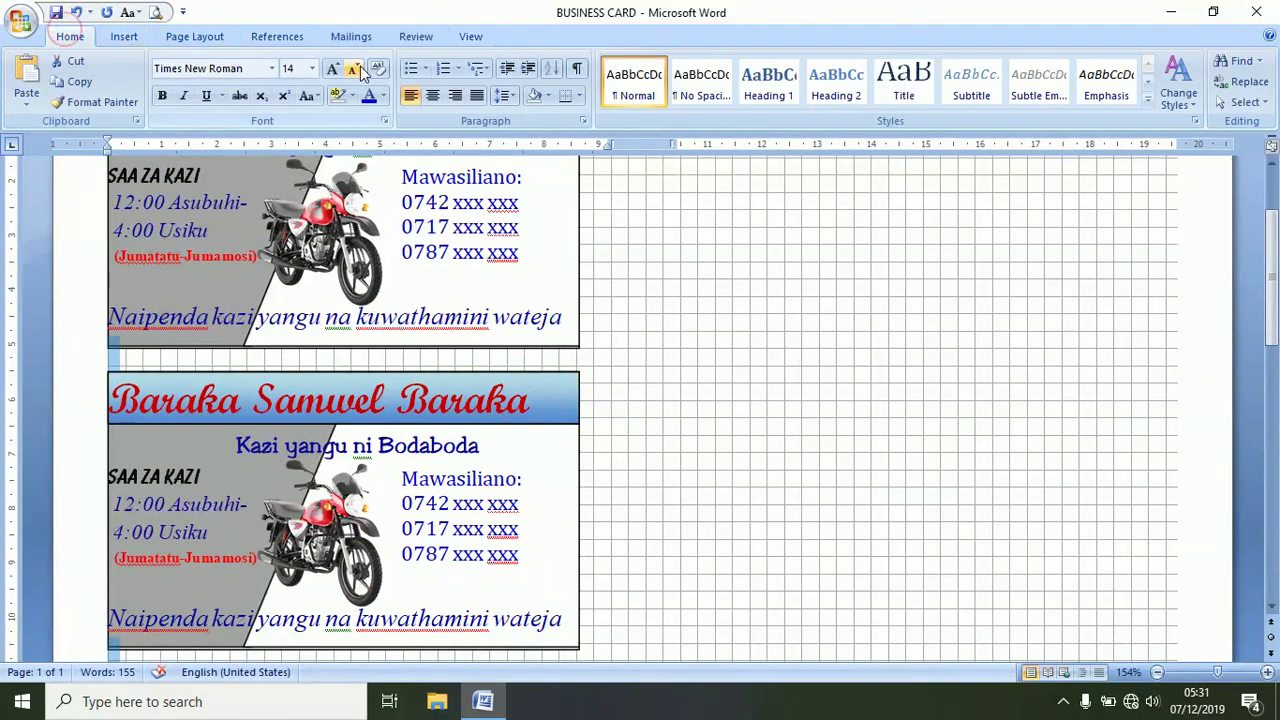
pyautogui.click(356, 70)
pyautogui.click(355, 69)
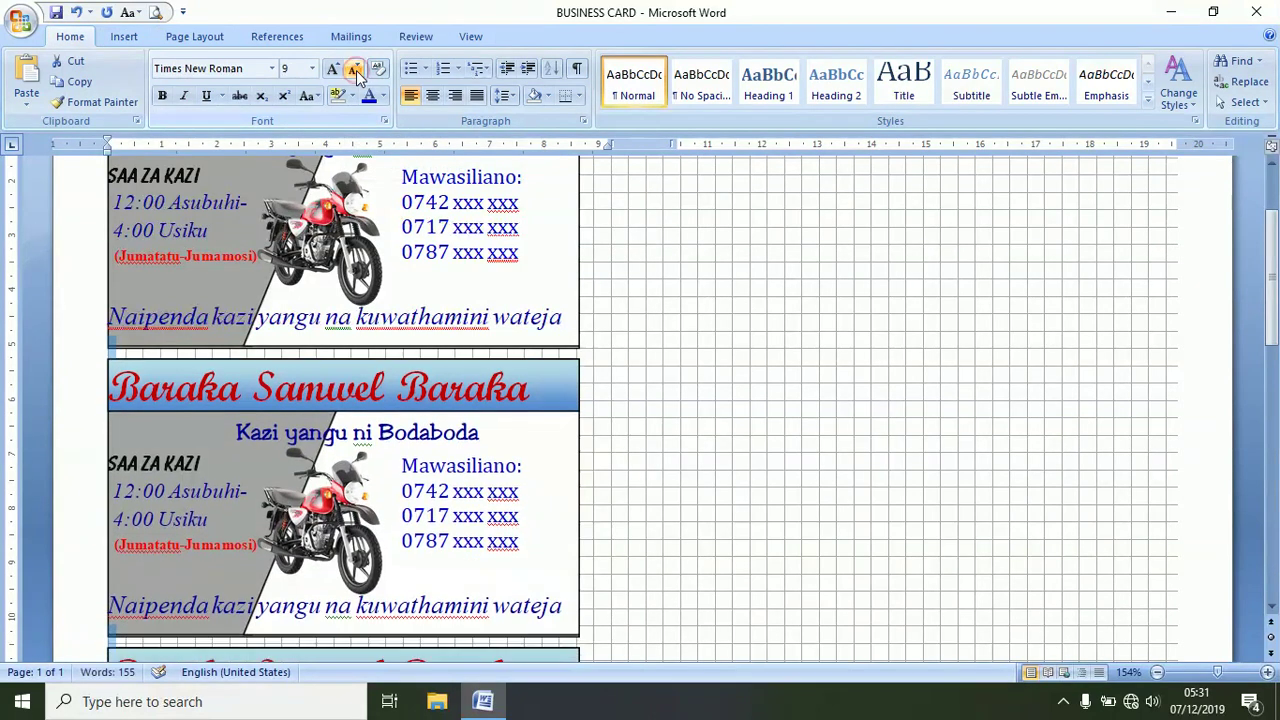
pyautogui.click(158, 13)
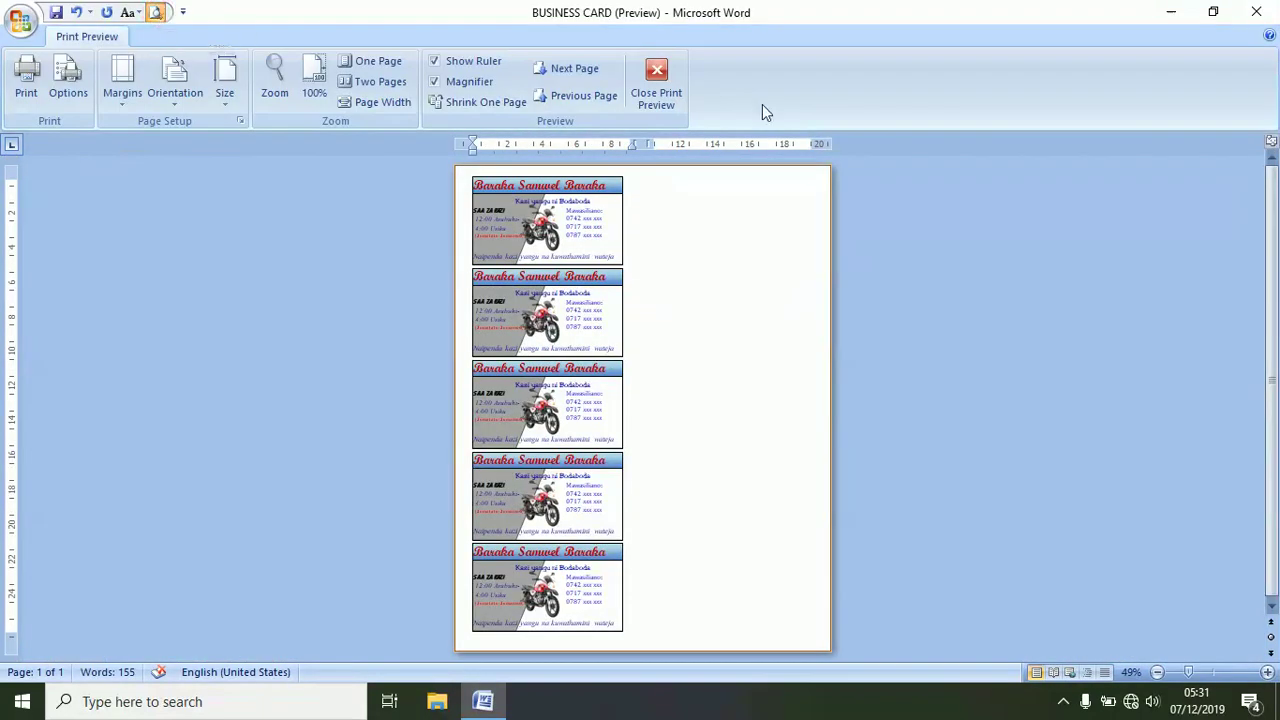
# Step: Paste the column of cards into the right-hand column and delete the empty second page
pyautogui.click(654, 88)
pyautogui.click(688, 240)
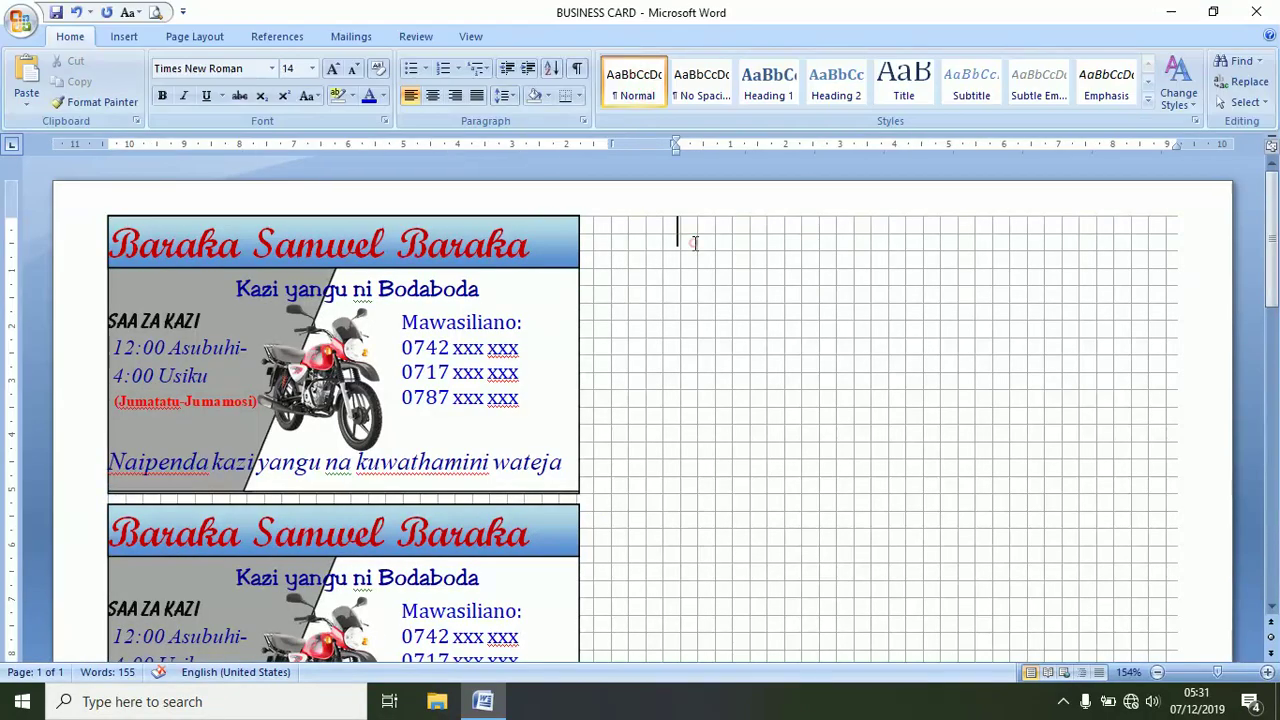
pyautogui.hotkey('ctrl', 'a')
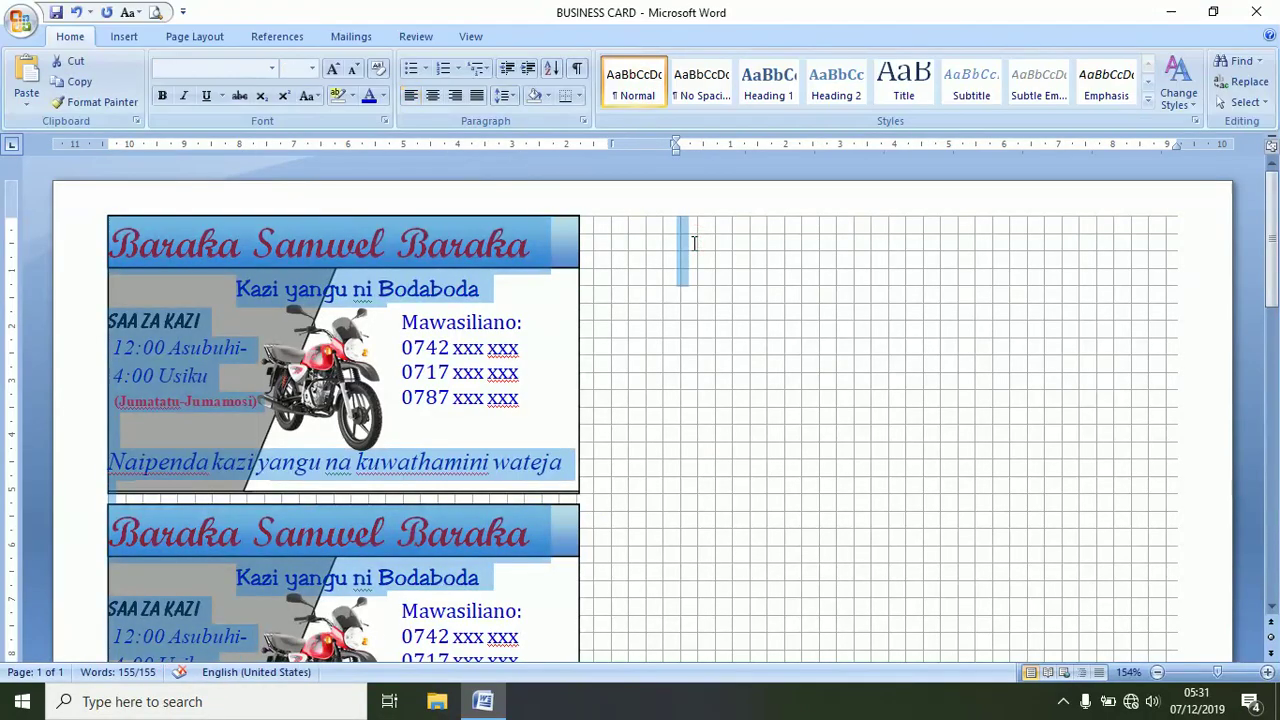
pyautogui.hotkey('ctrl', 'Home')
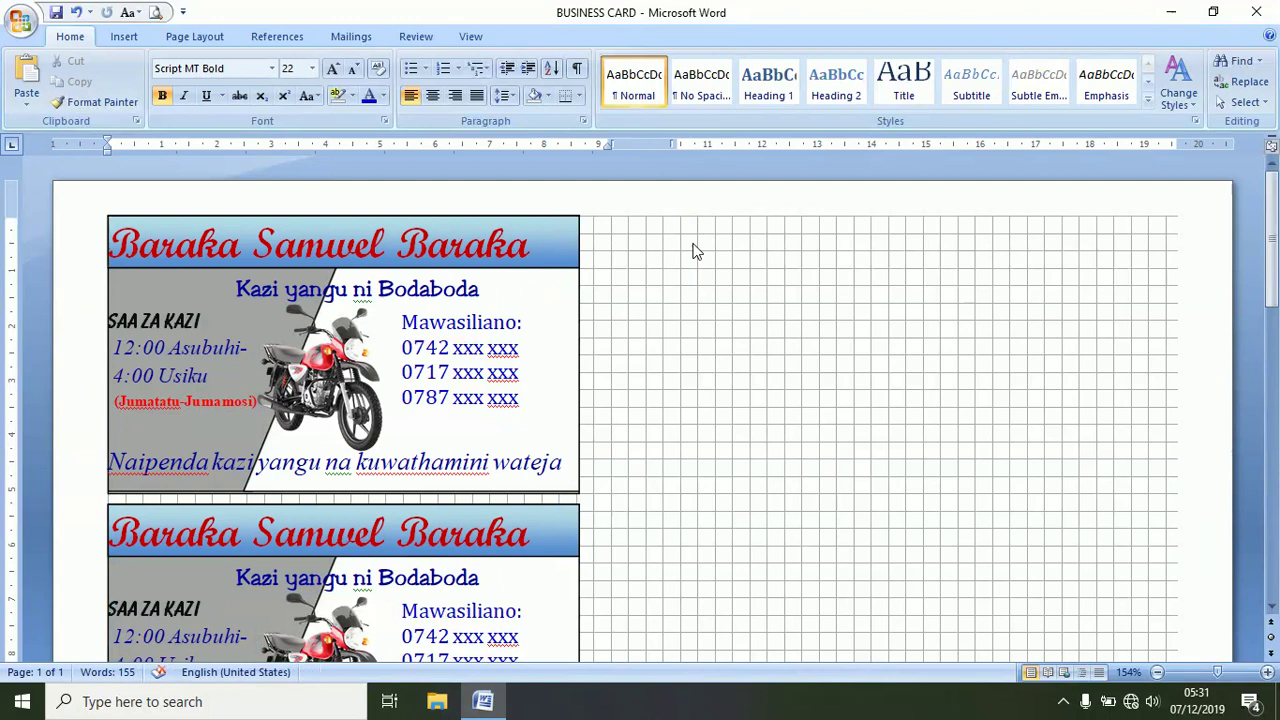
pyautogui.click(694, 244)
pyautogui.hotkey('ctrl', 'v')
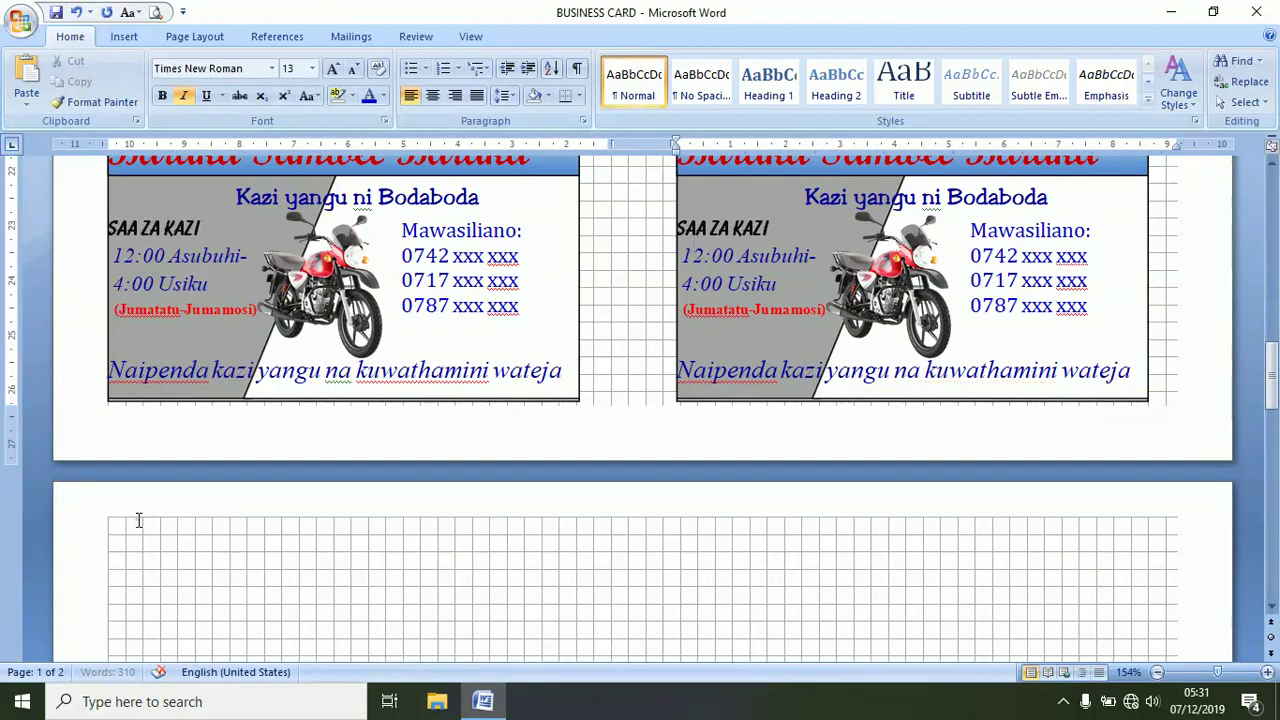
pyautogui.click(137, 520)
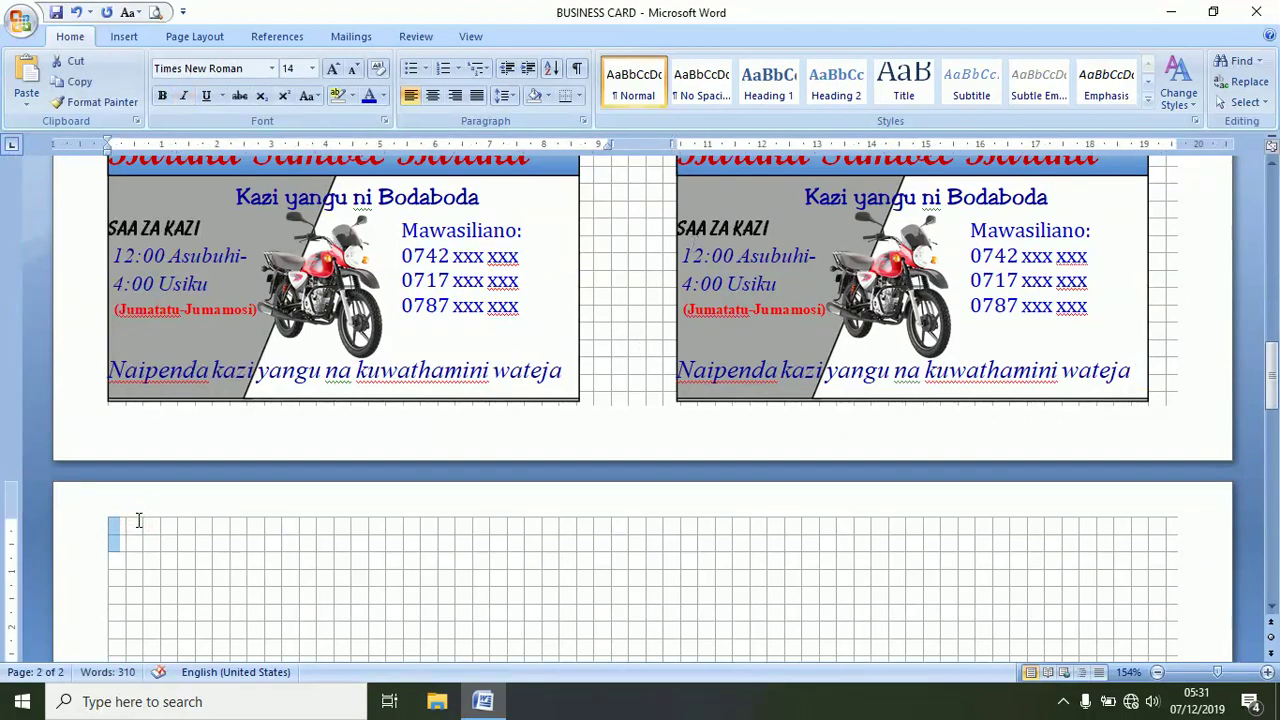
pyautogui.press('BackSpace')
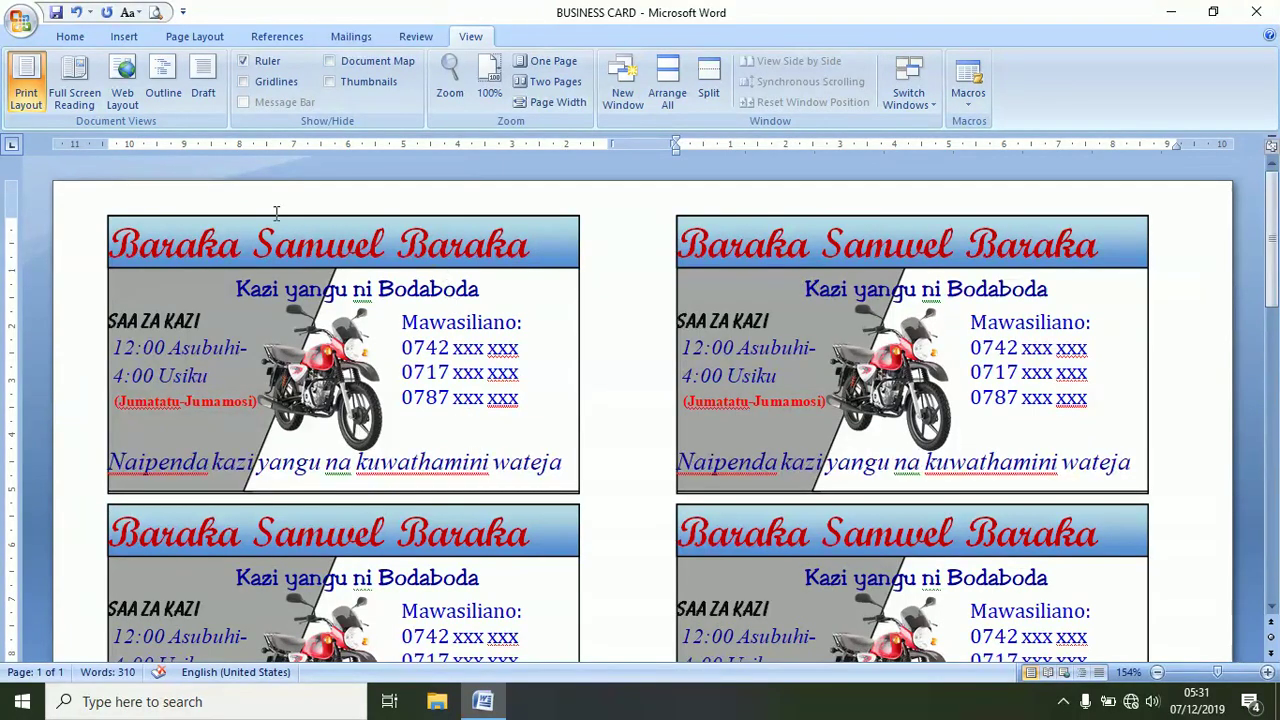
# Step: Save the card page and publish it as business card.pdf, opening it after publishing
pyautogui.click(56, 13)
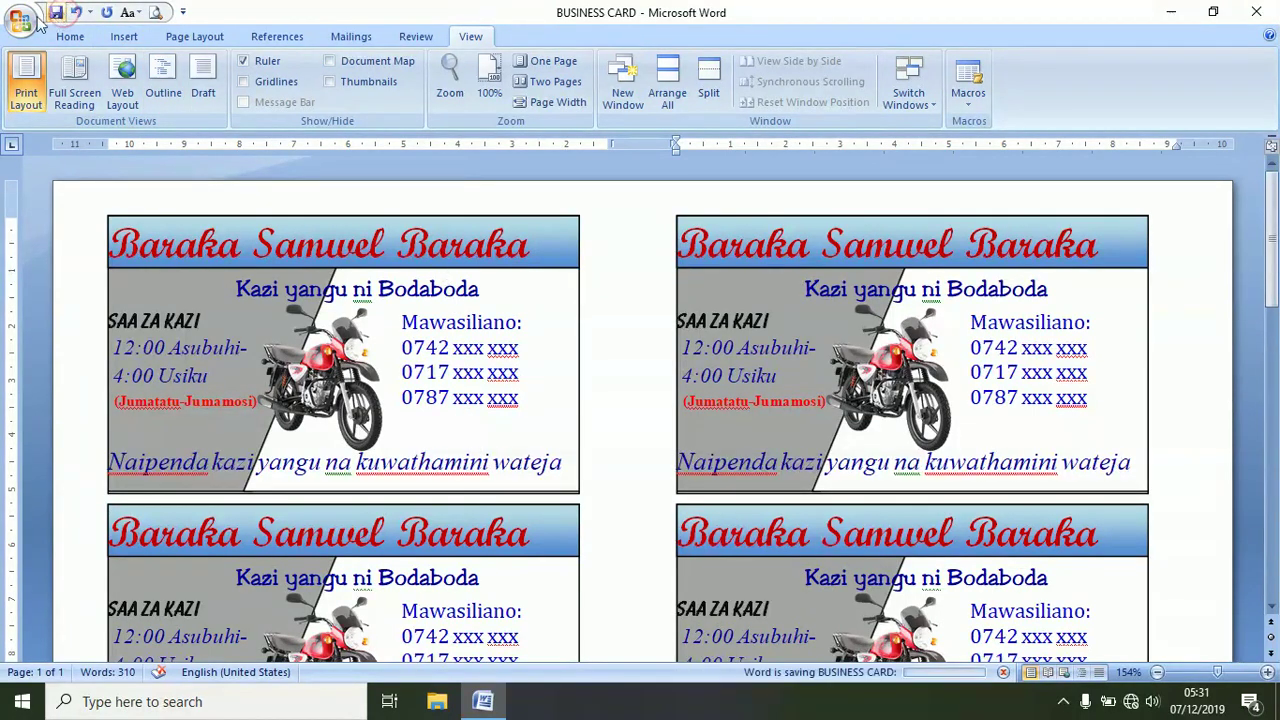
pyautogui.click(22, 22)
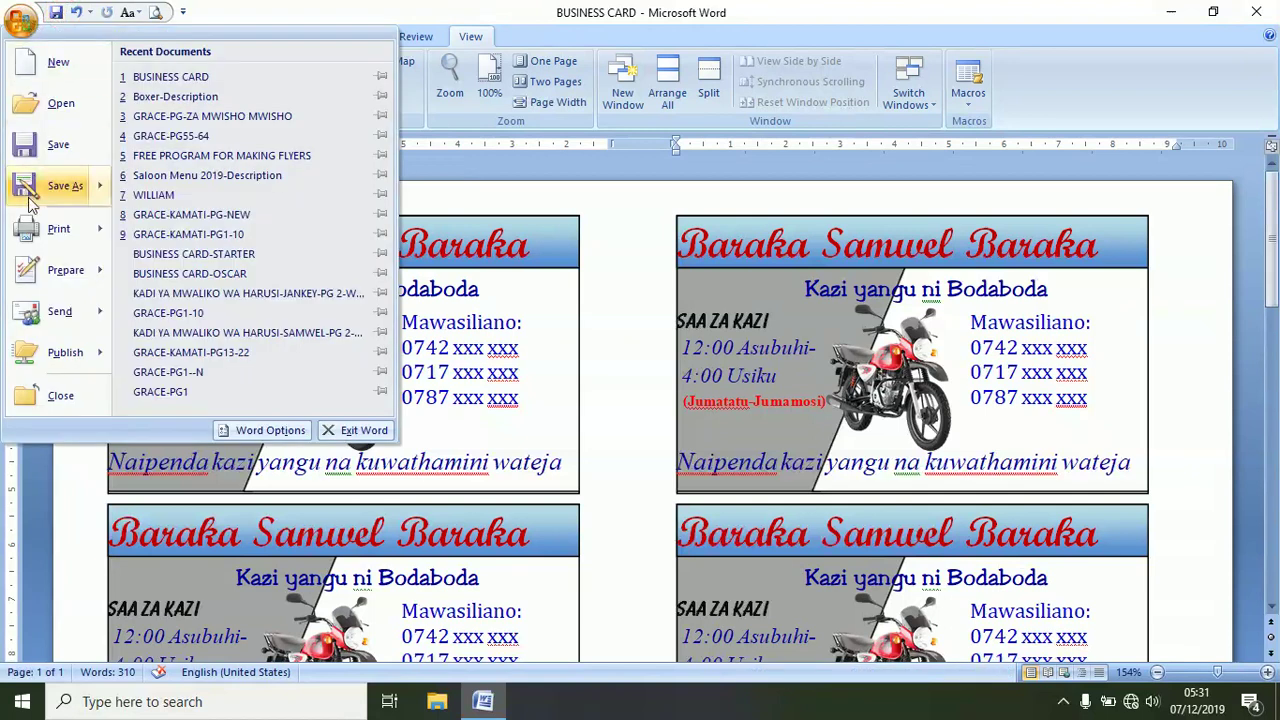
pyautogui.moveTo(90, 229)
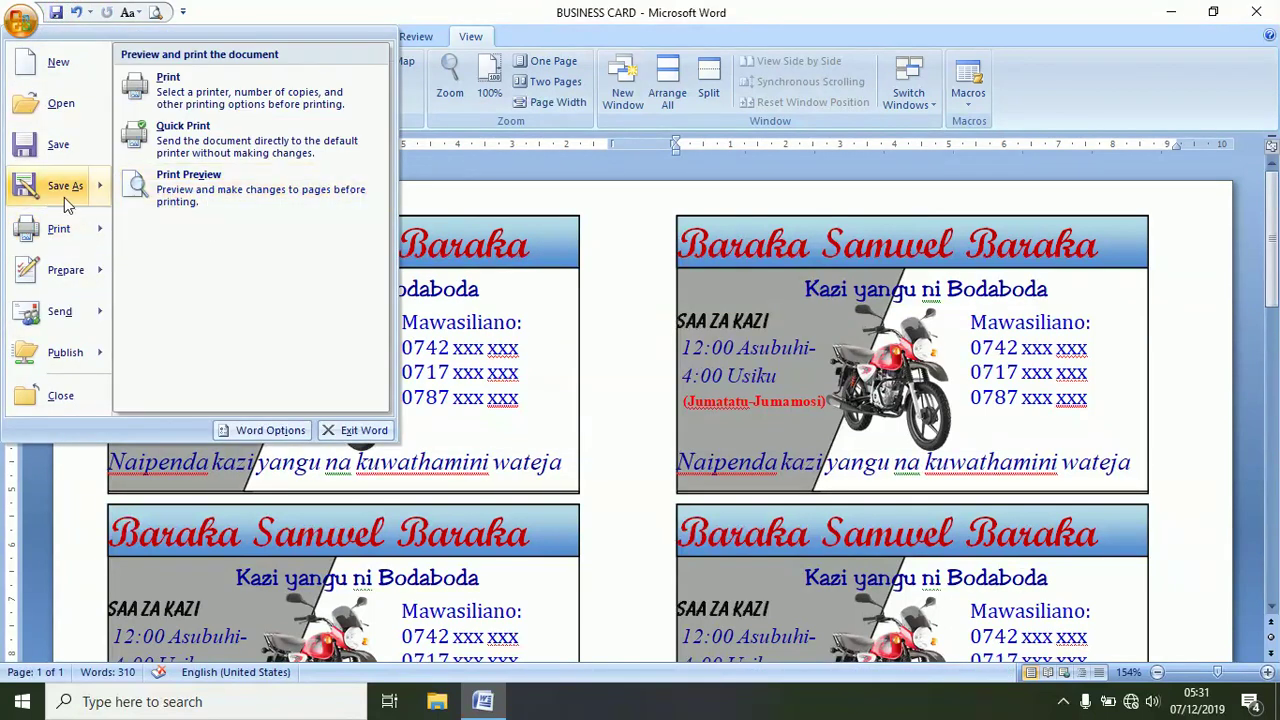
pyautogui.press('Escape')
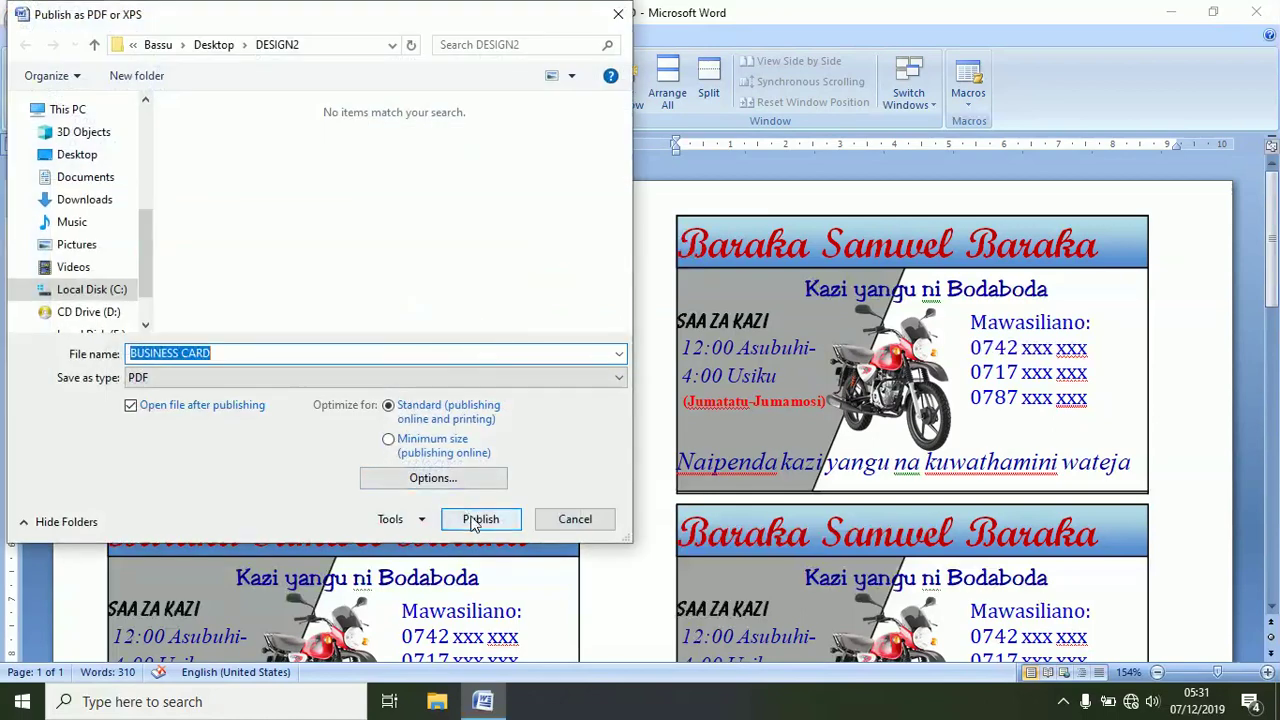
pyautogui.click(478, 520)
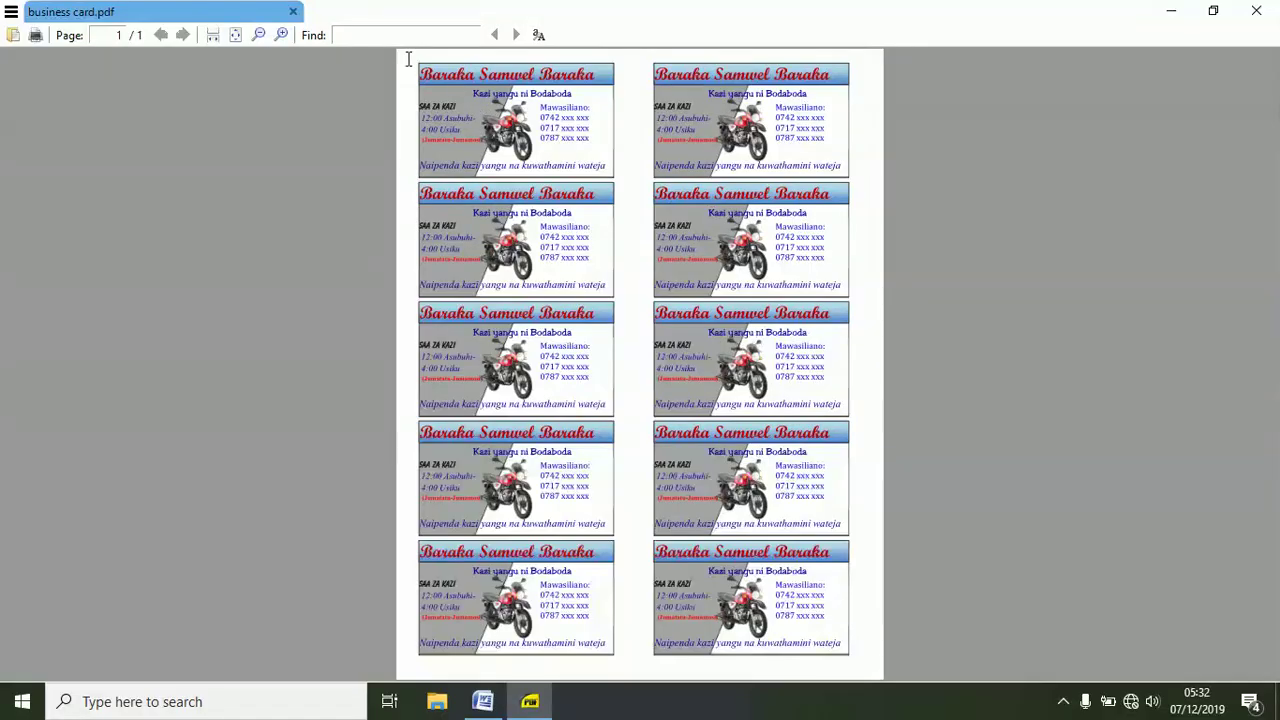
# Step: Fit the PDF to page width and zoom in twice on the first card, then bring up the Start menu
pyautogui.click(214, 35)
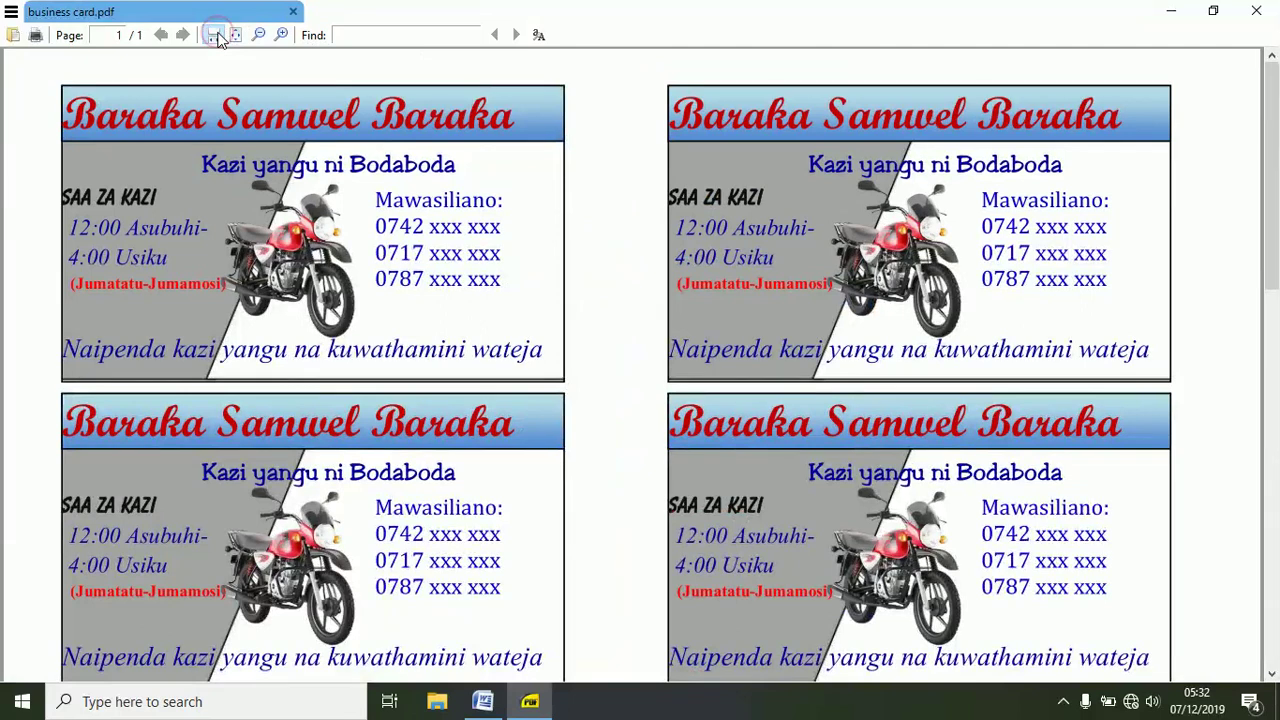
pyautogui.click(281, 35)
pyautogui.click(281, 35)
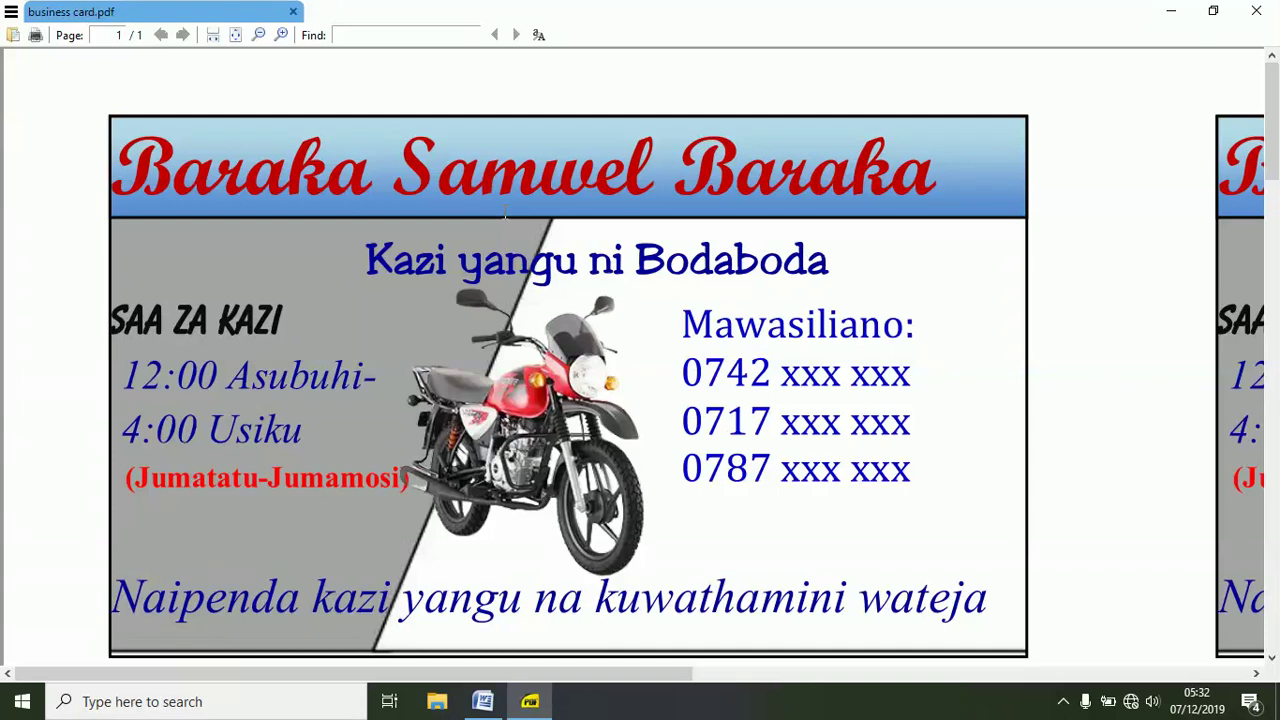
pyautogui.press('super')
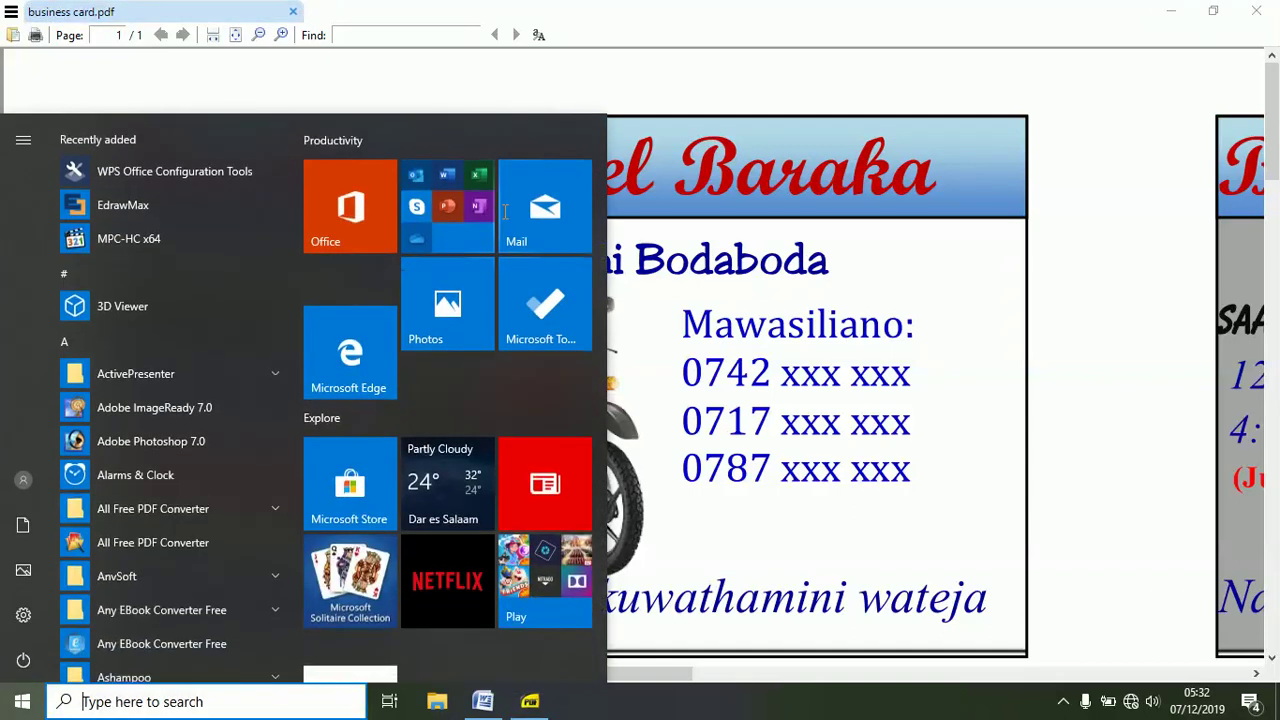
# Step: Launch Snipping Tool and take a rectangular snip around the whole first business card
pyautogui.write('snip')
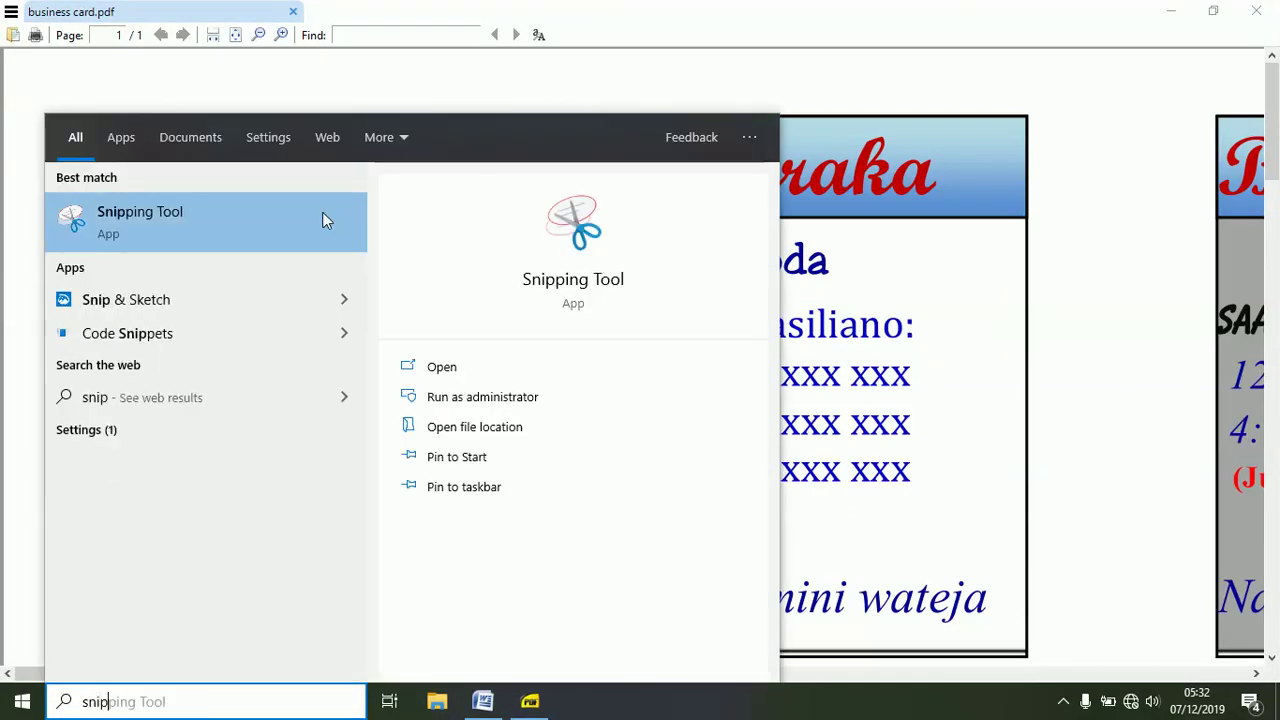
pyautogui.click(576, 212)
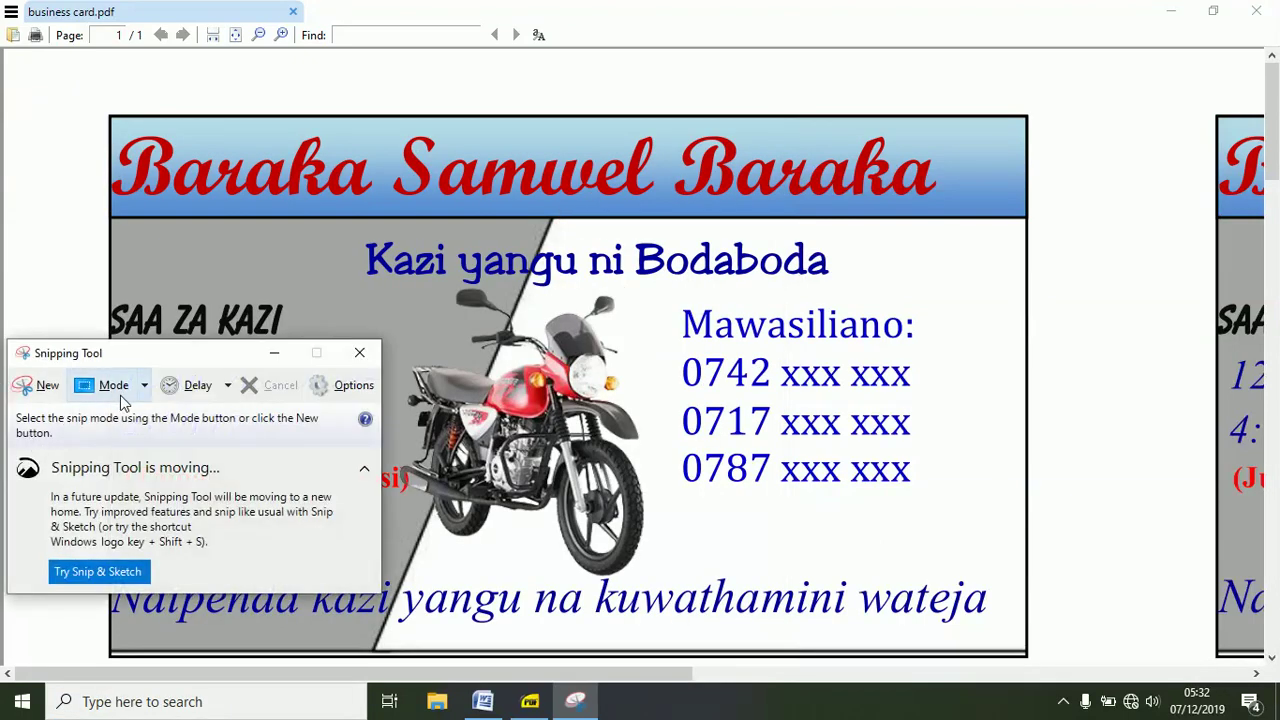
pyautogui.click(142, 385)
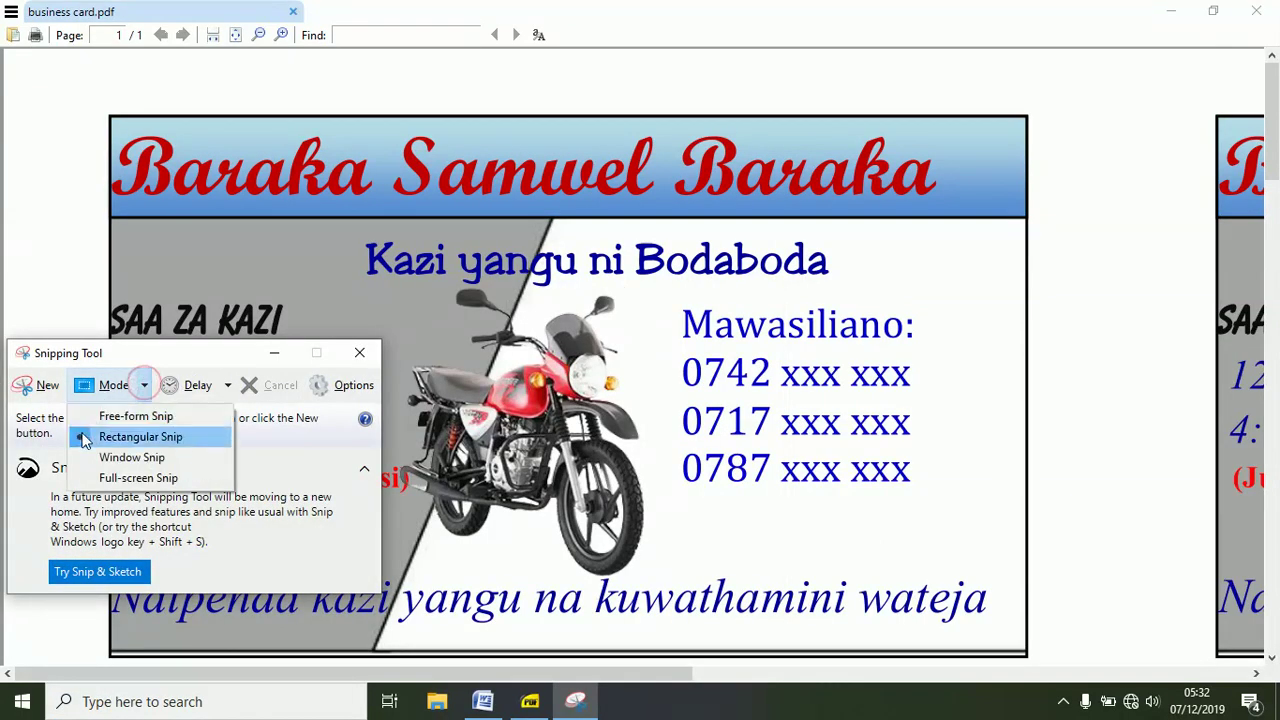
pyautogui.click(84, 436)
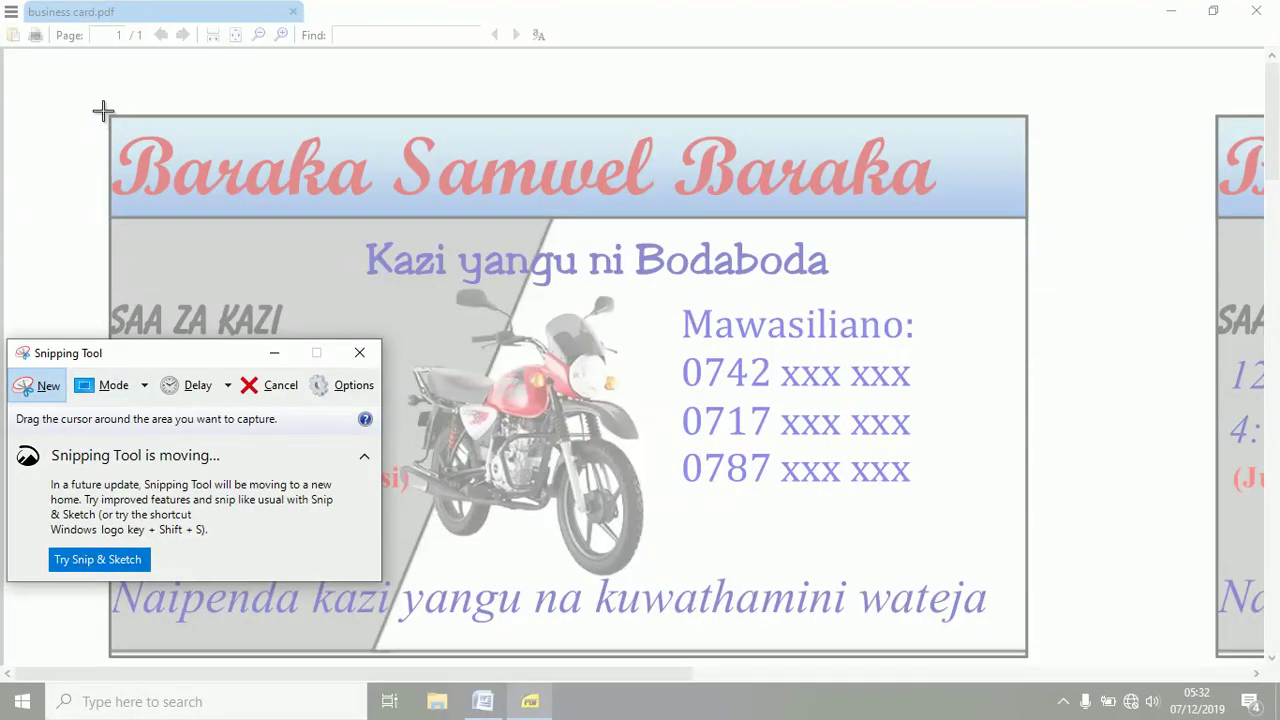
pyautogui.moveTo(103, 110)
pyautogui.mouseDown()
pyautogui.moveTo(997, 658)
pyautogui.moveTo(1035, 663)
pyautogui.mouseUp()
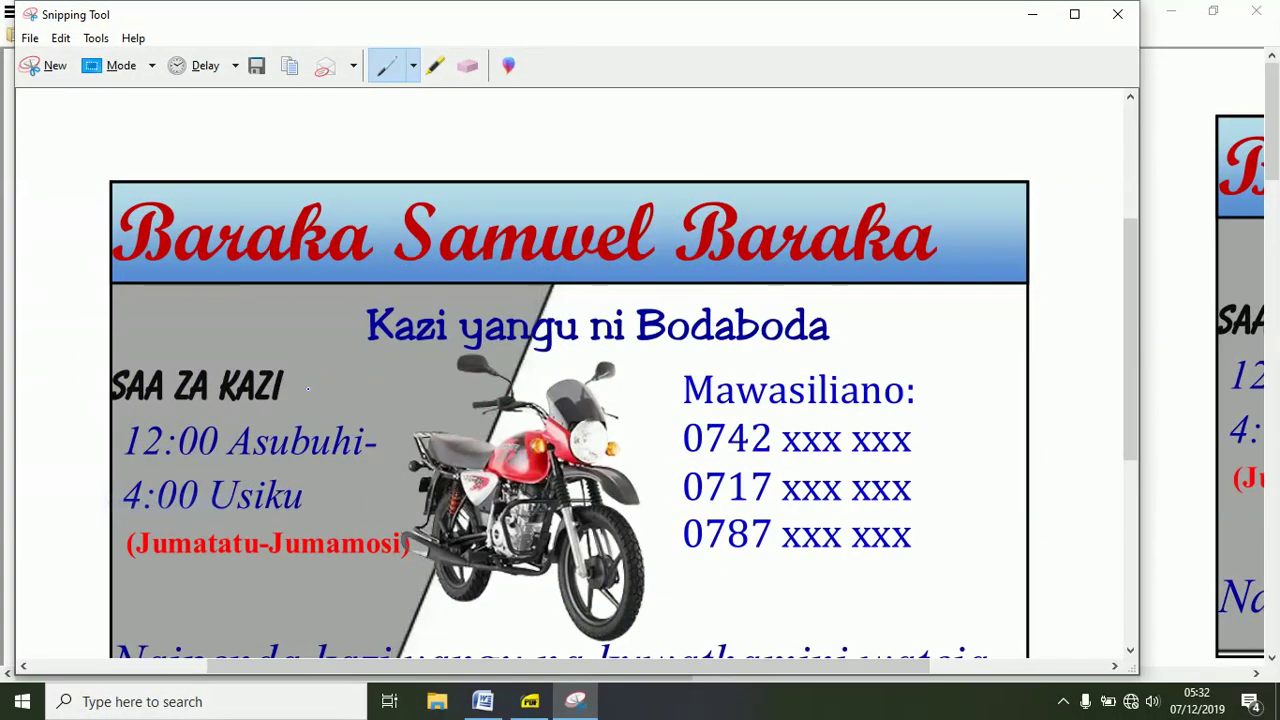
# Step: Save the snip as an image named 'business card'
pyautogui.hotkey('ctrl', 's')
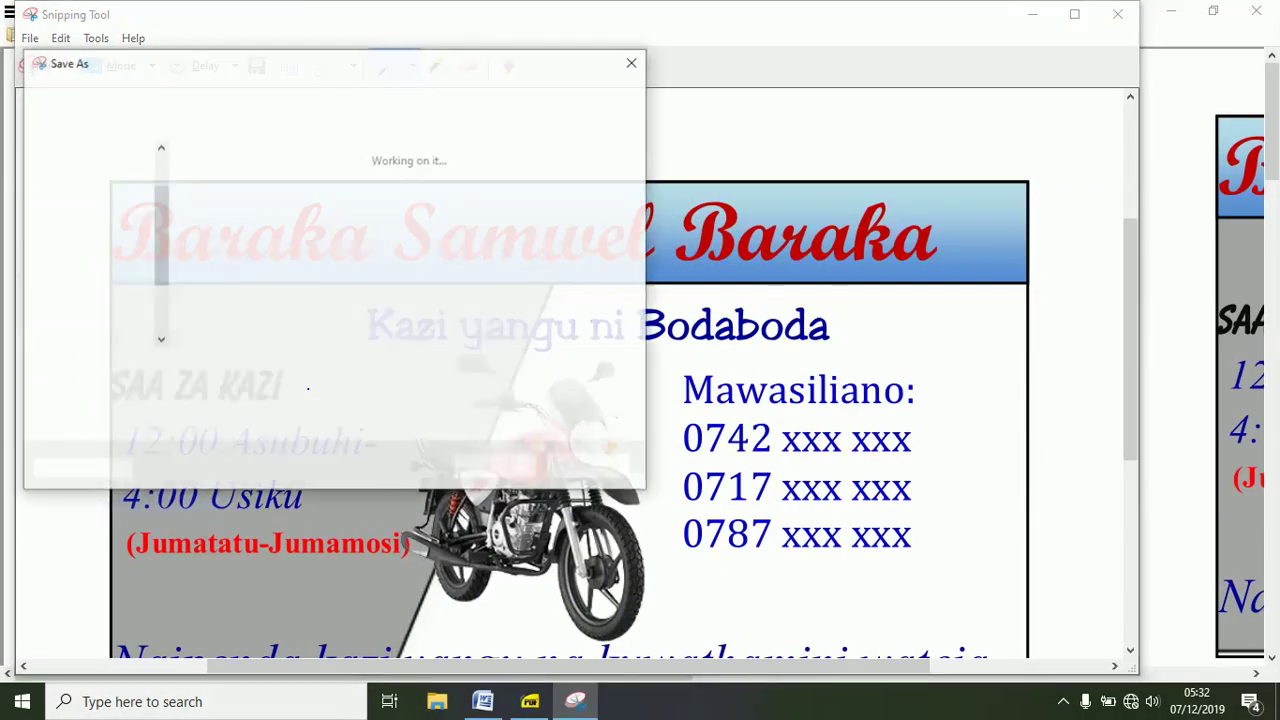
pyautogui.write('business c')
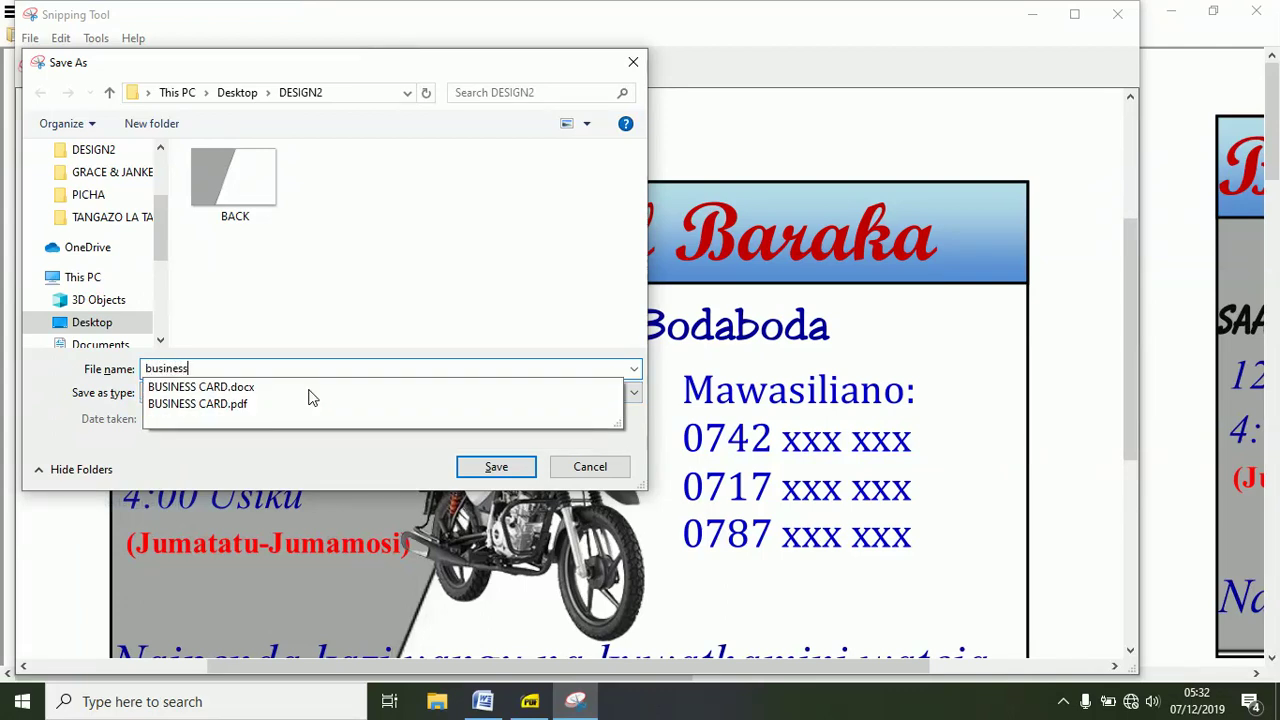
pyautogui.write('ar')
pyautogui.press('Return')
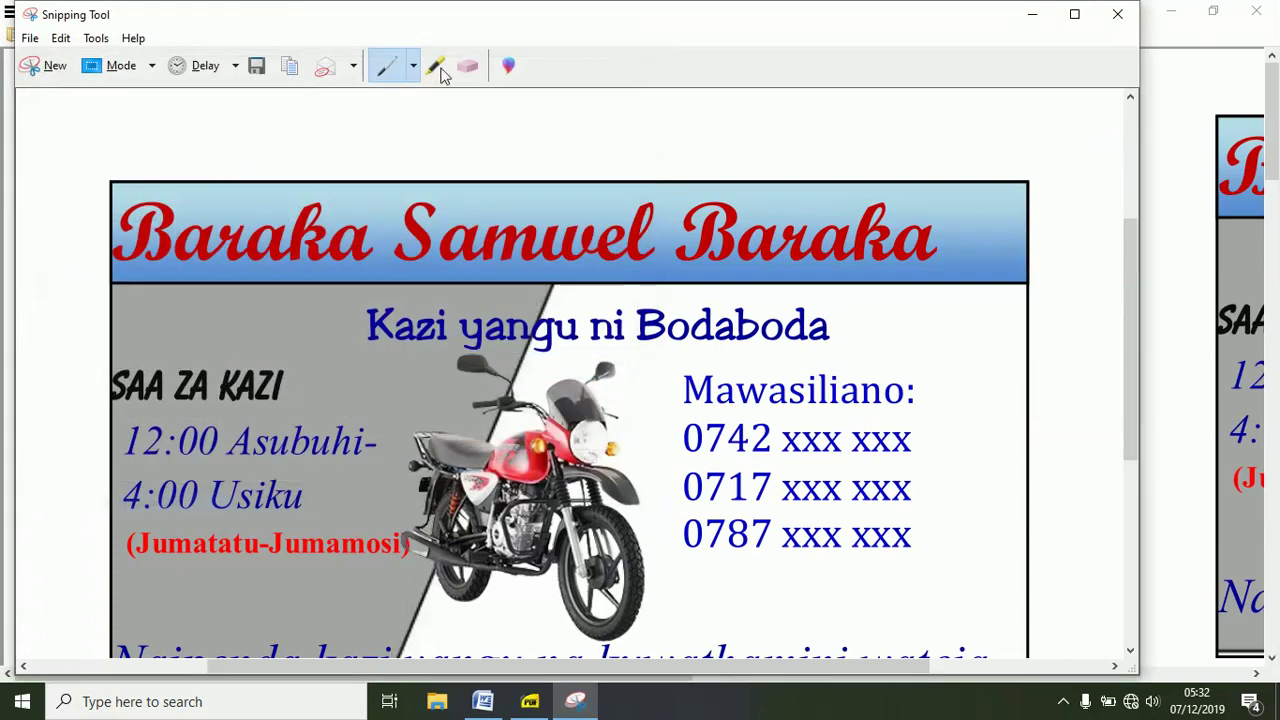
# Step: Clear the open windows and open the business card image from the DESIGN2 folder
pyautogui.click(1117, 13)
pyautogui.click(1172, 13)
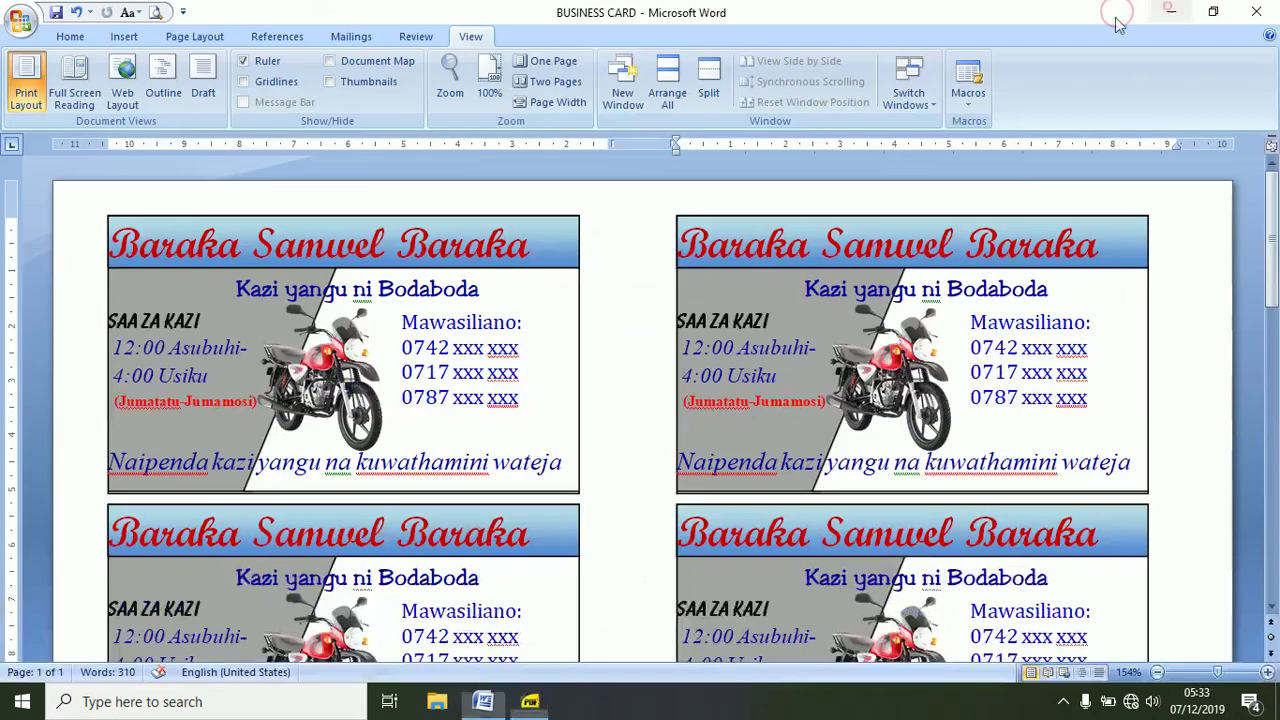
pyautogui.click(1176, 13)
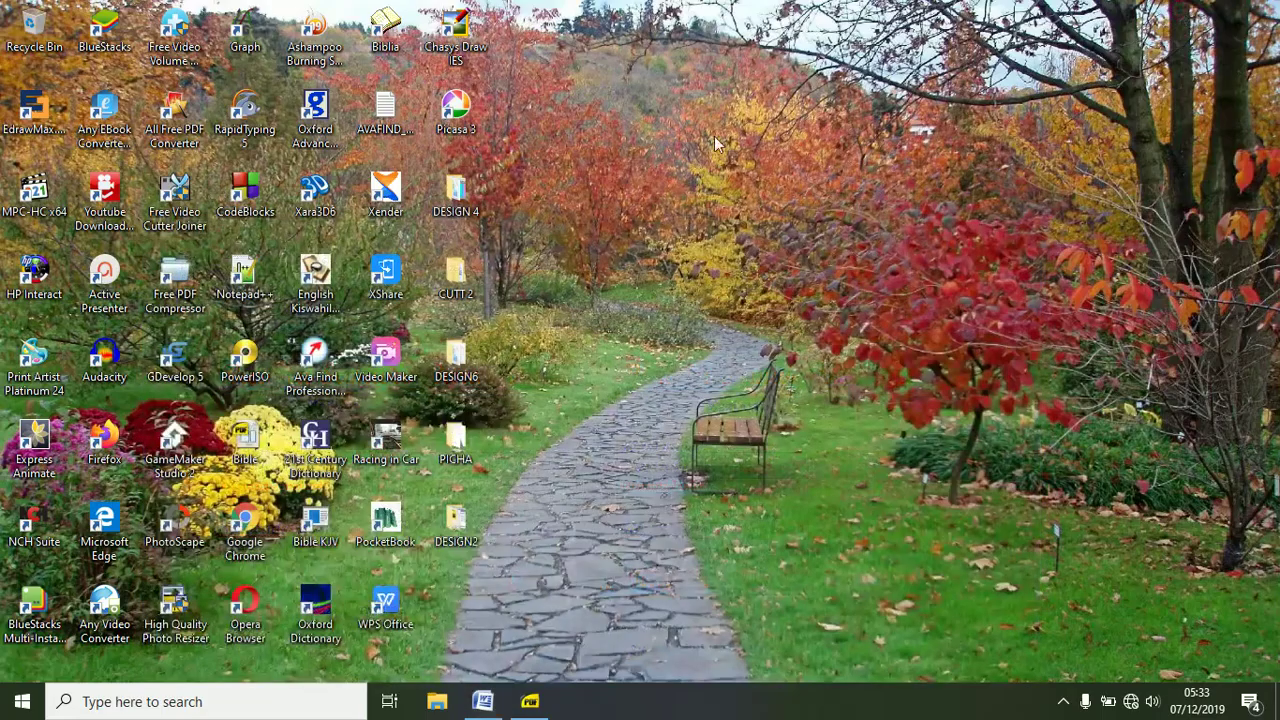
pyautogui.doubleClick(462, 524)
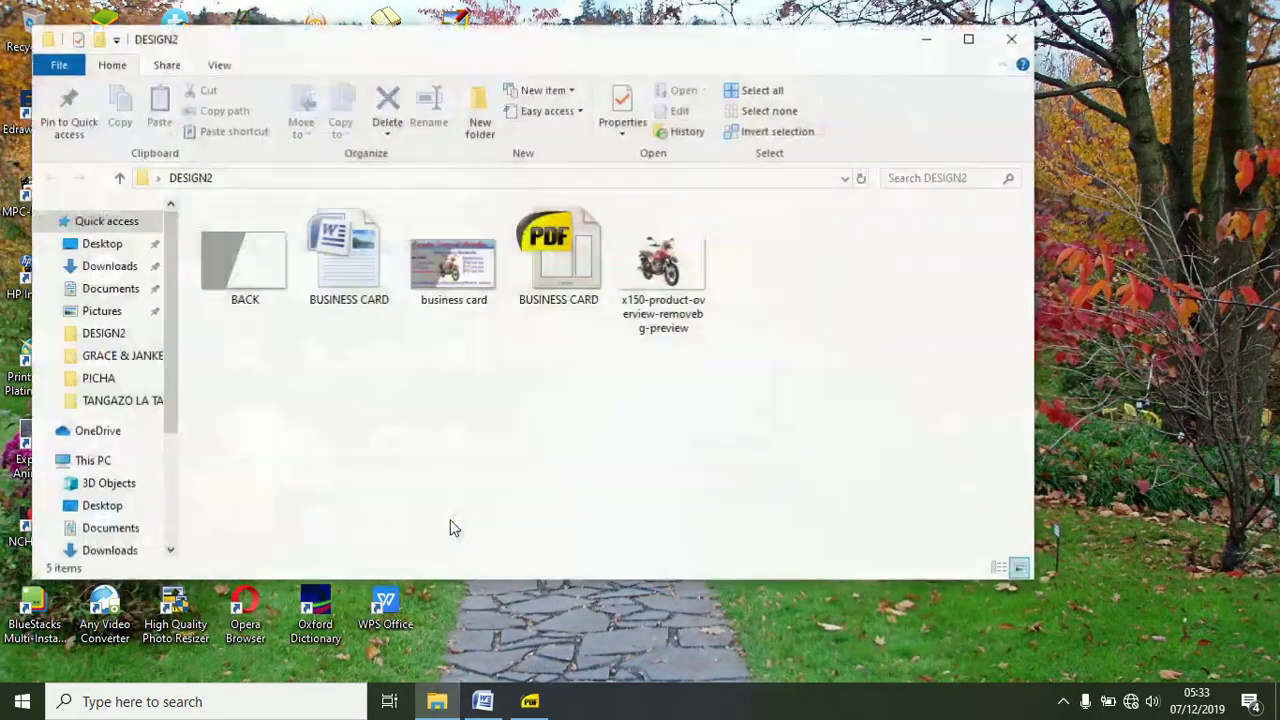
pyautogui.doubleClick(448, 265)
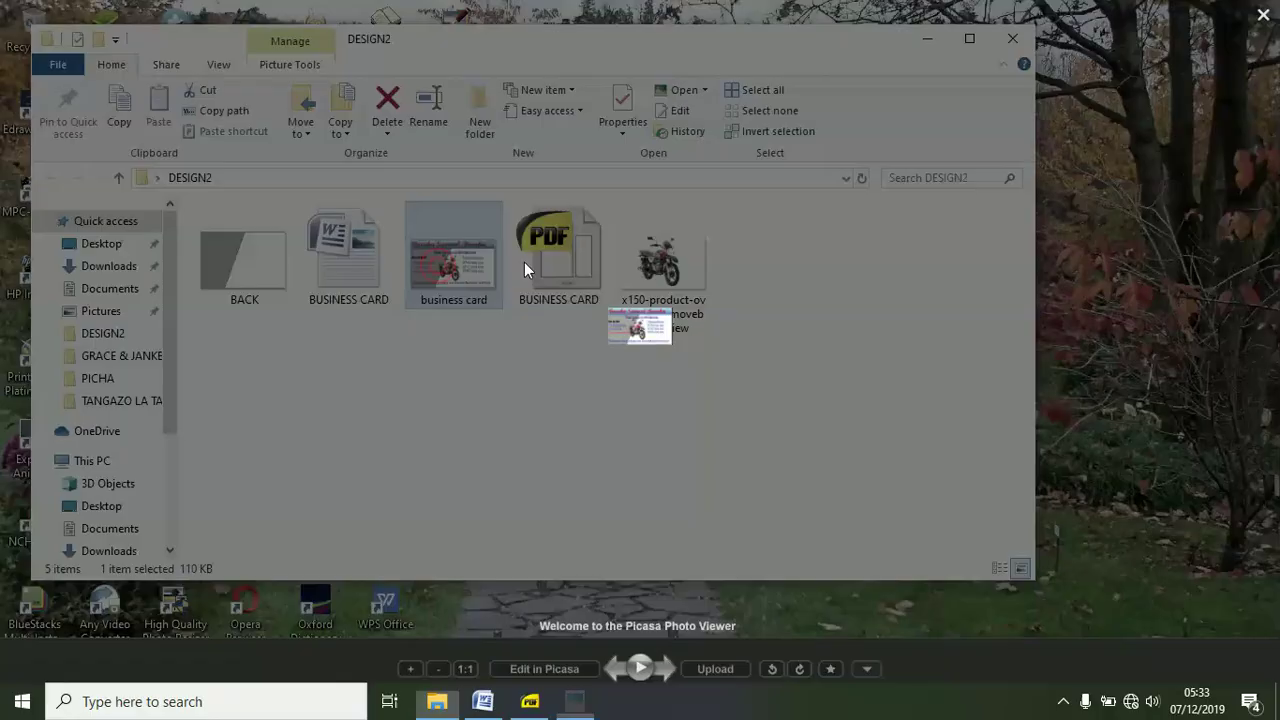